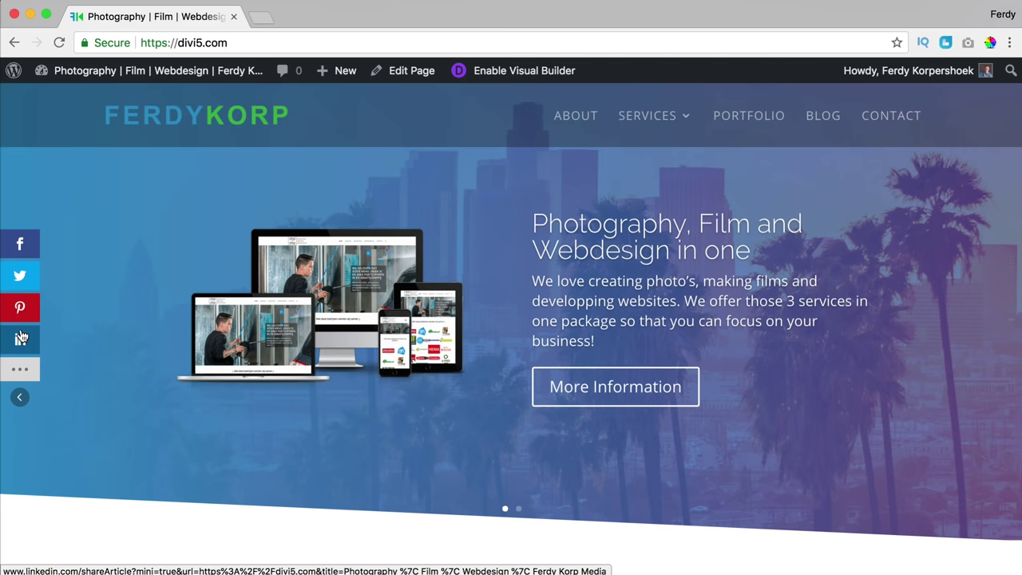
Examine the sidebar share bar and the blog post's inline and pop-up share buttons, closing the Share This pop-up.
left_click(22, 372)
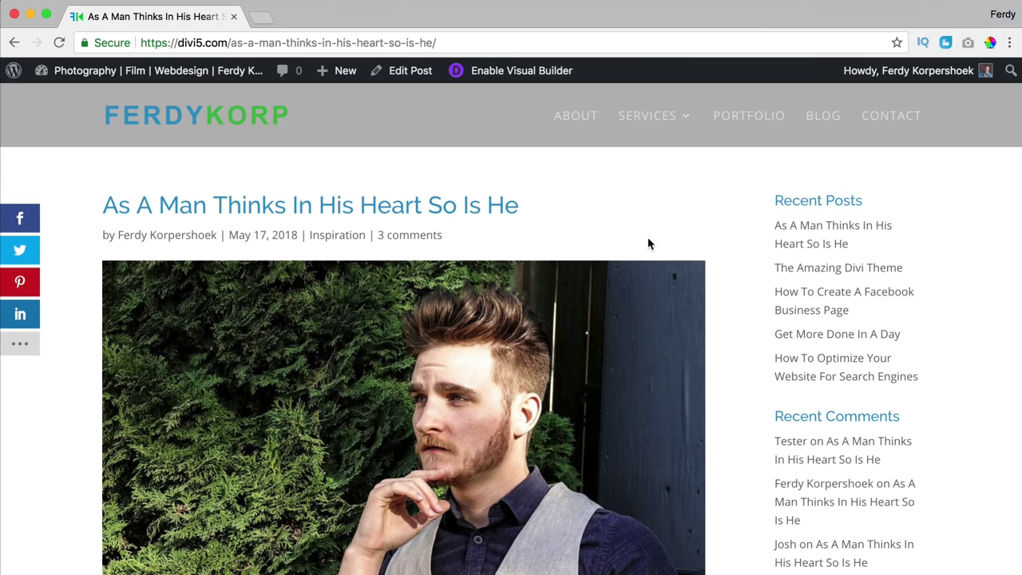
scroll(686, 228, "down", 10)
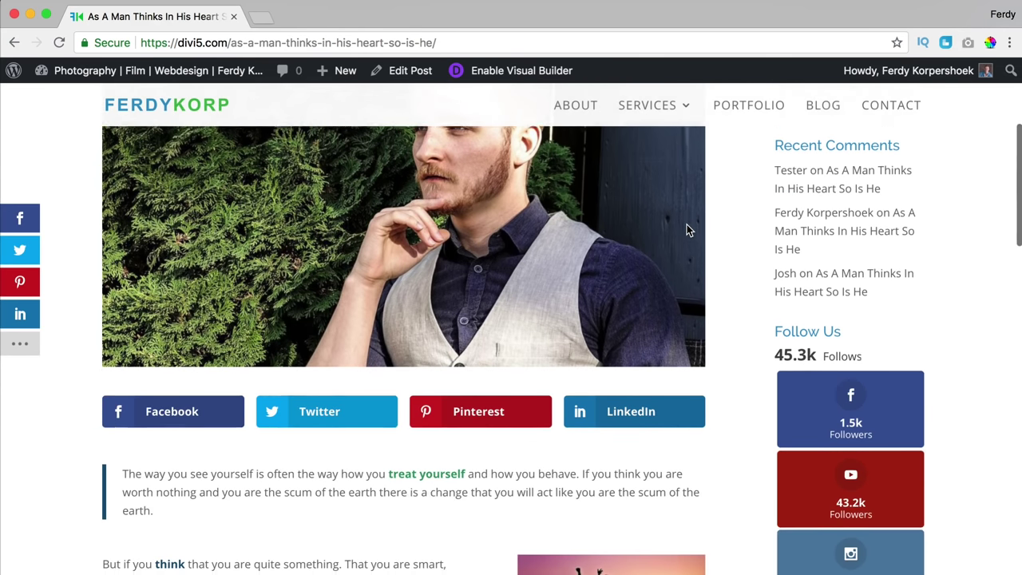
scroll(687, 224, "down", 1)
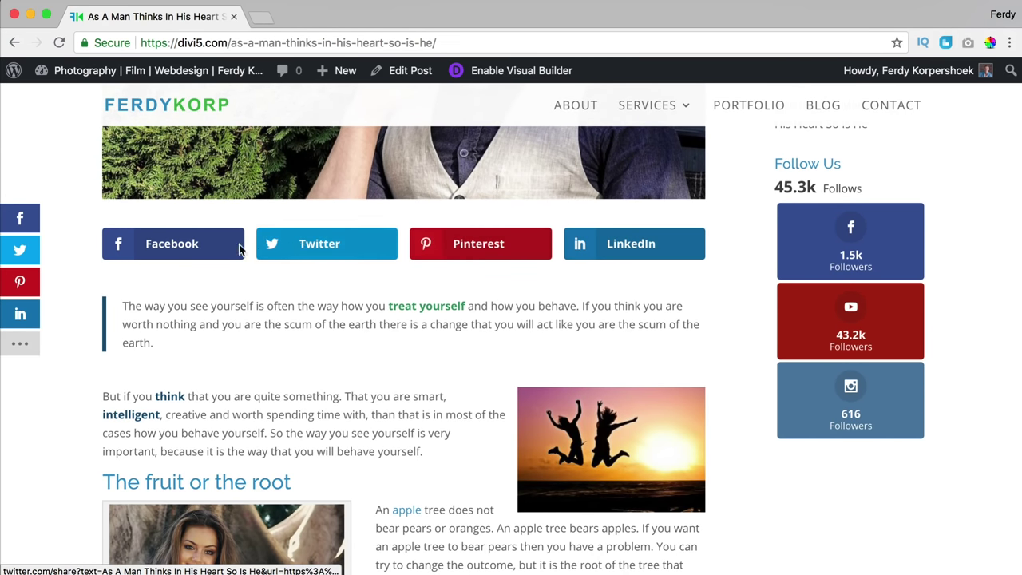
scroll(607, 231, "up", 2)
scroll(606, 232, "down", 2)
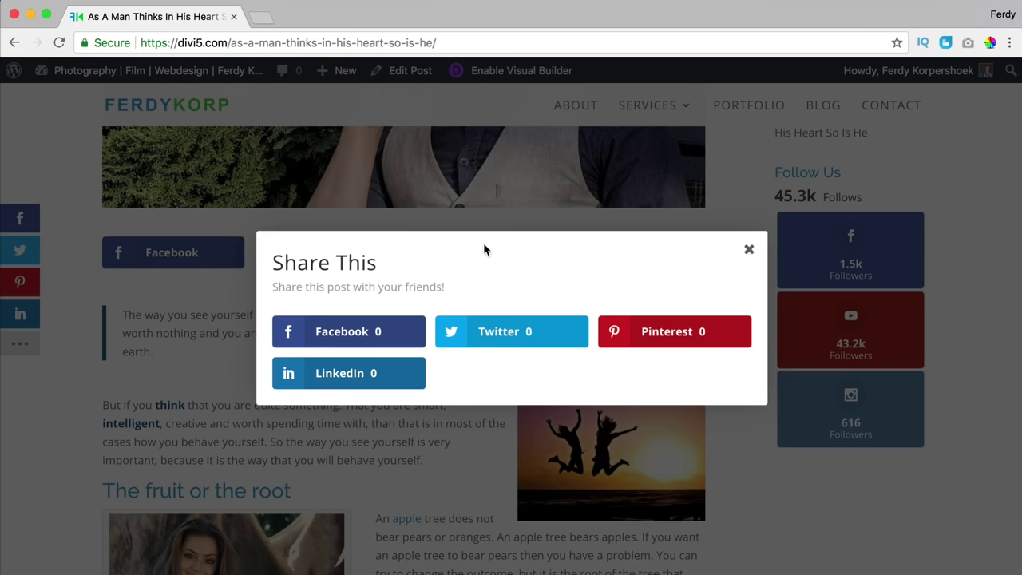
scroll(577, 277, "down", 7)
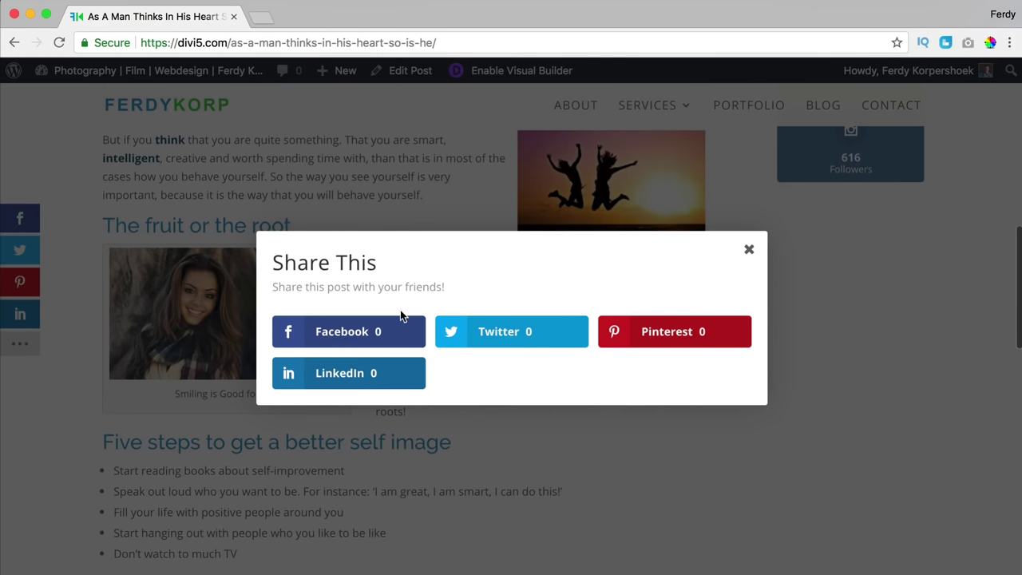
left_click(747, 251)
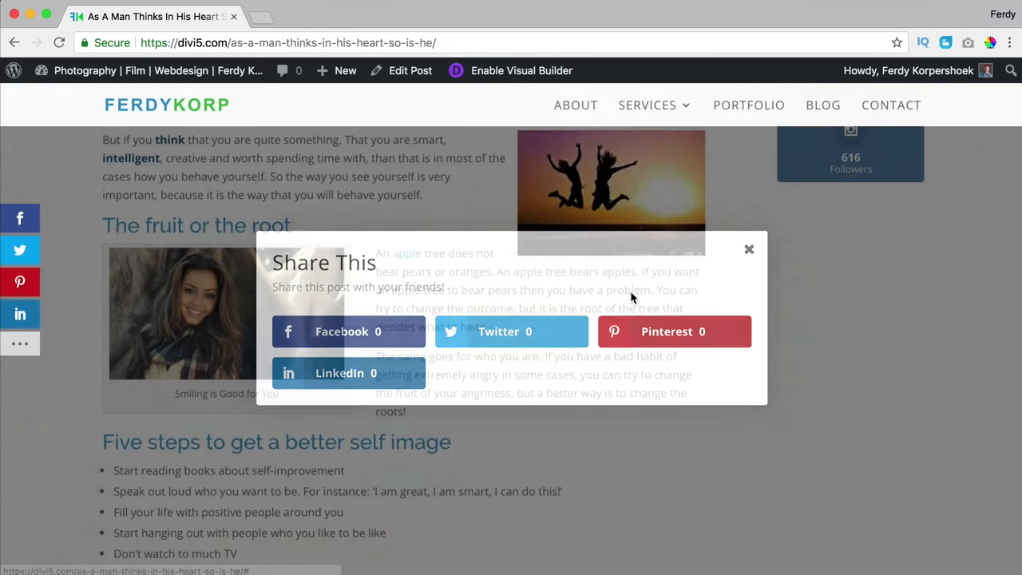
Examine the fly-in share box at the end of the blog post.
scroll(630, 291, "down", 10)
scroll(631, 297, "down", 8)
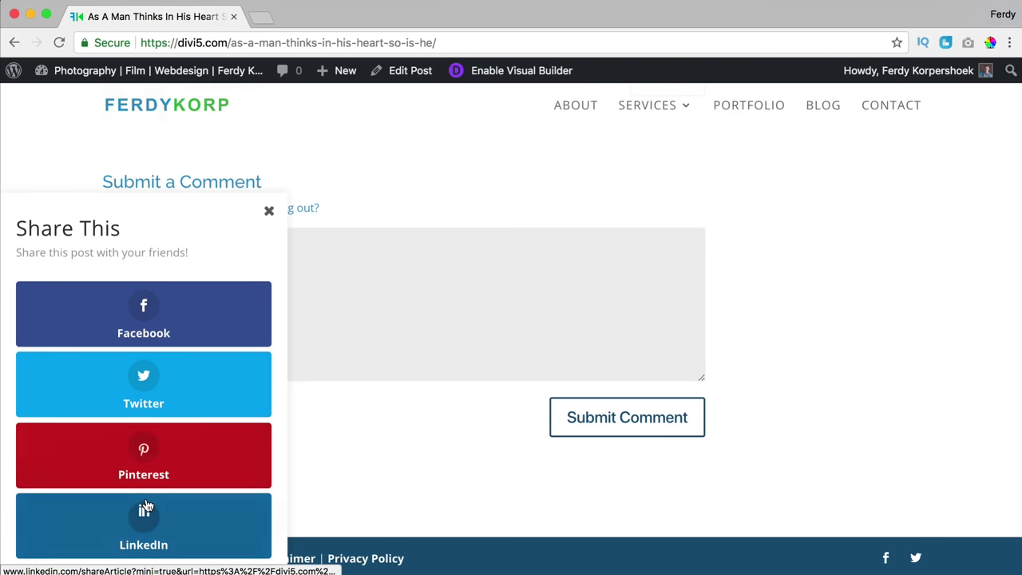
left_click(844, 258)
Check the Facebook link in the post's Follow Us widget and close the page it opens.
scroll(837, 256, "up", 15)
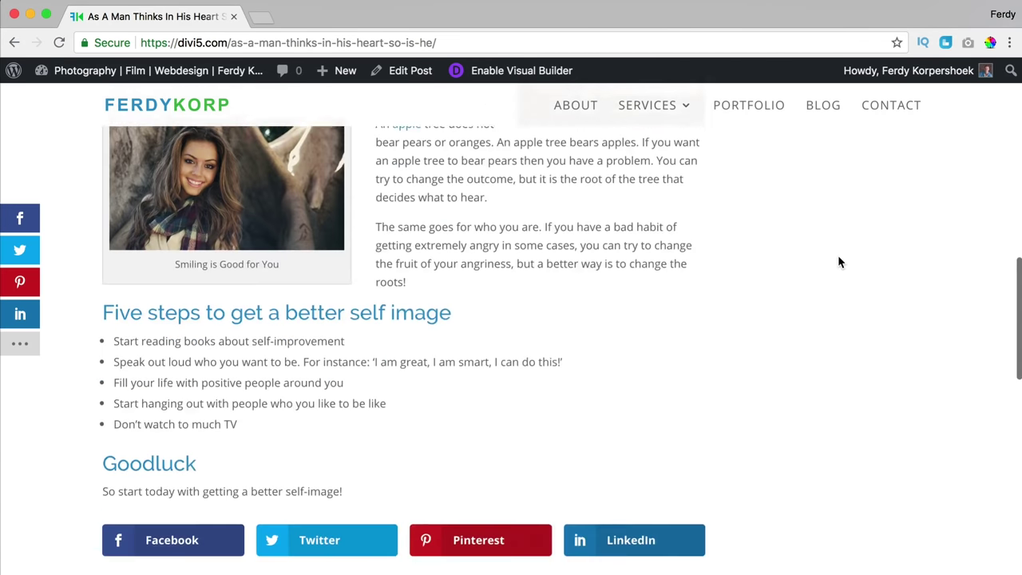
scroll(835, 260, "up", 3)
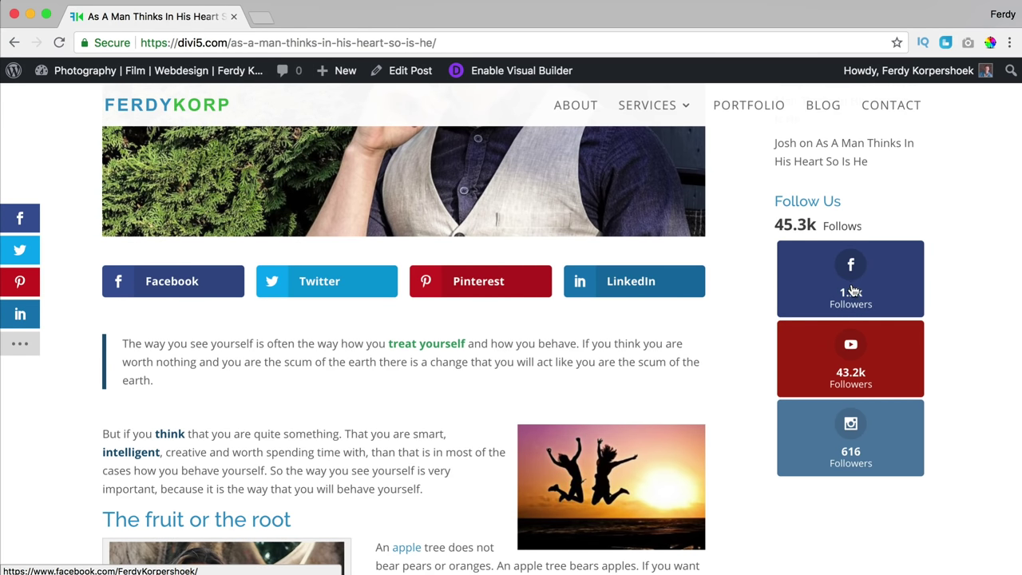
left_click(854, 270)
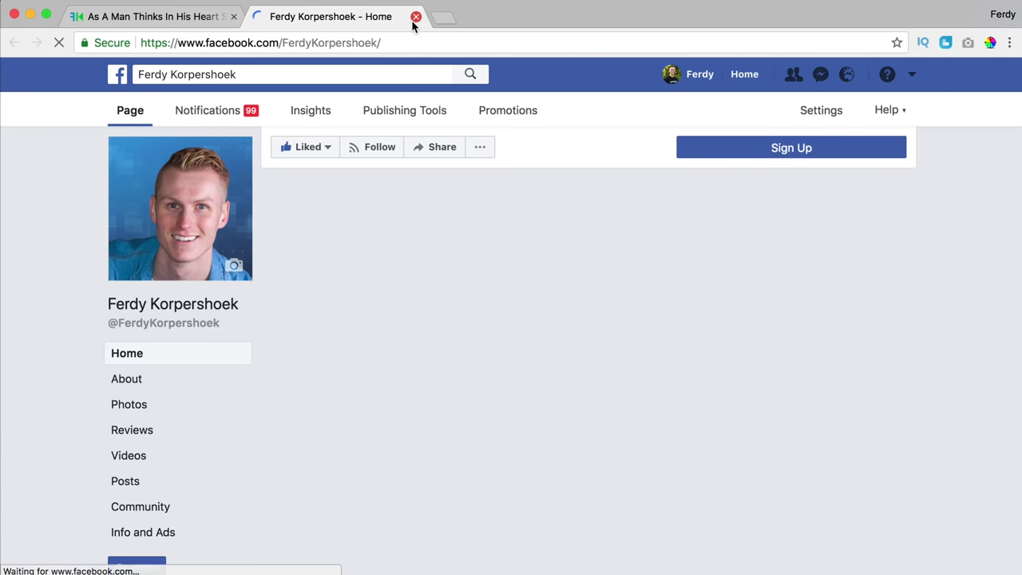
left_click(414, 17)
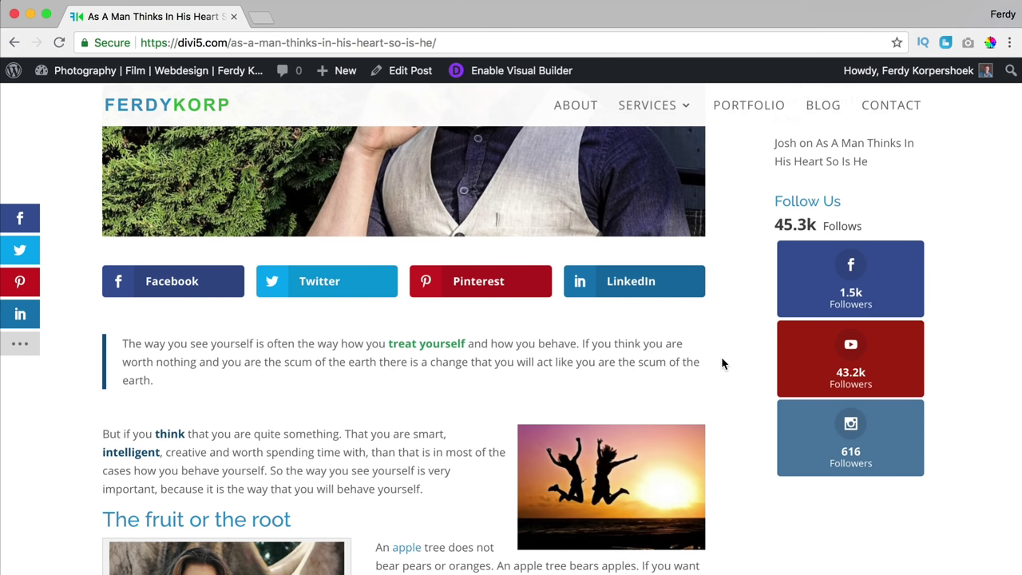
Open the Monarch Settings in the WordPress dashboard and examine the five share button locations.
left_click(87, 71)
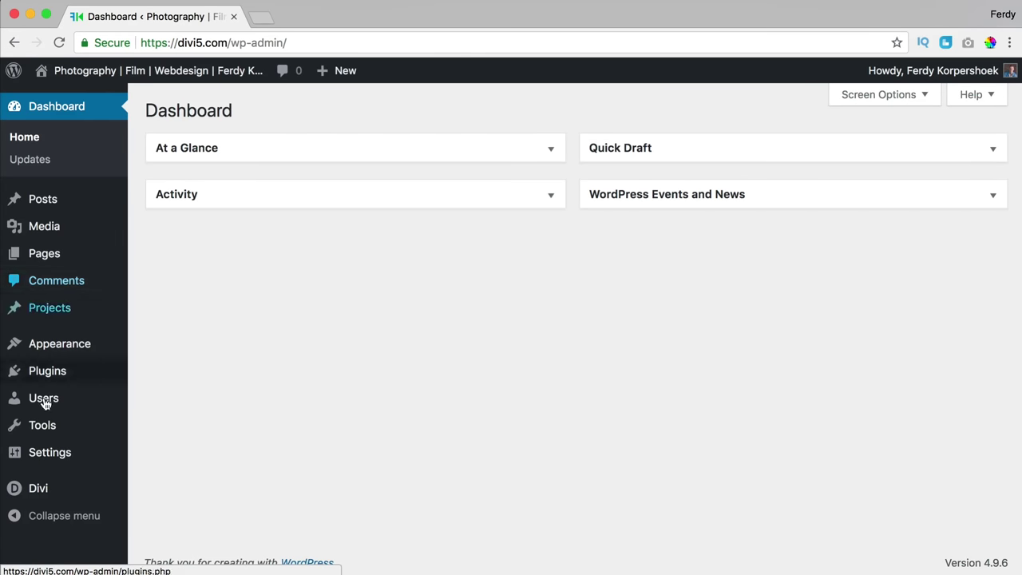
mouse_move(62, 424)
left_click(183, 453)
scroll(566, 218, "down", 3)
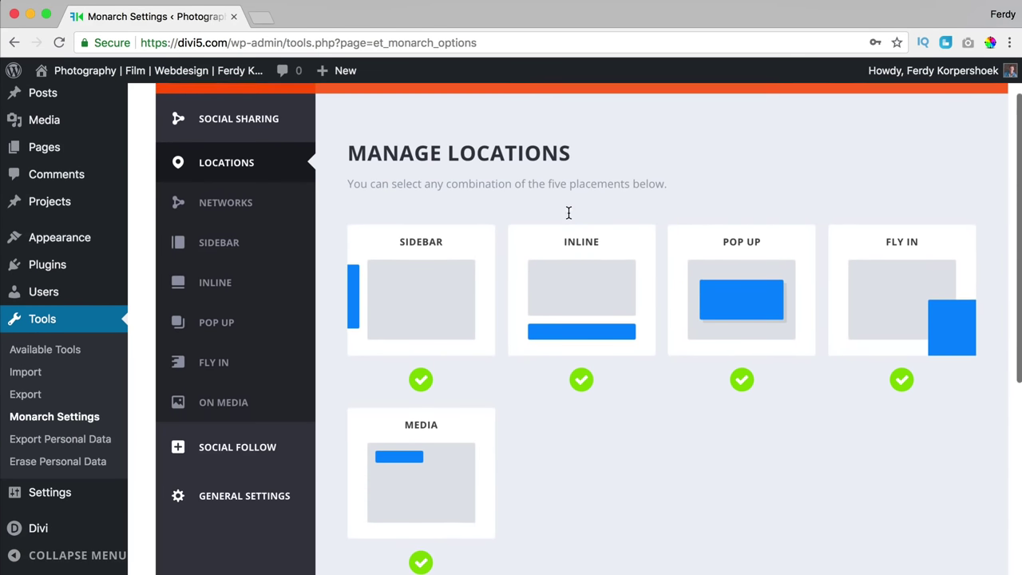
left_click(518, 212)
left_click(419, 189)
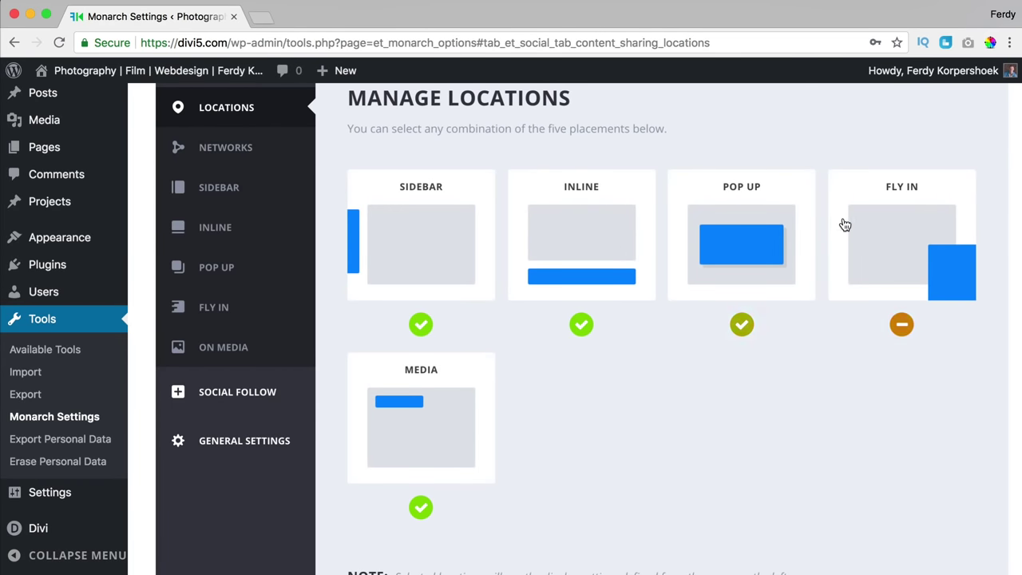
Examine Monarch's inline share icon options, including icon style, display settings, custom colors and post types.
left_click(222, 227)
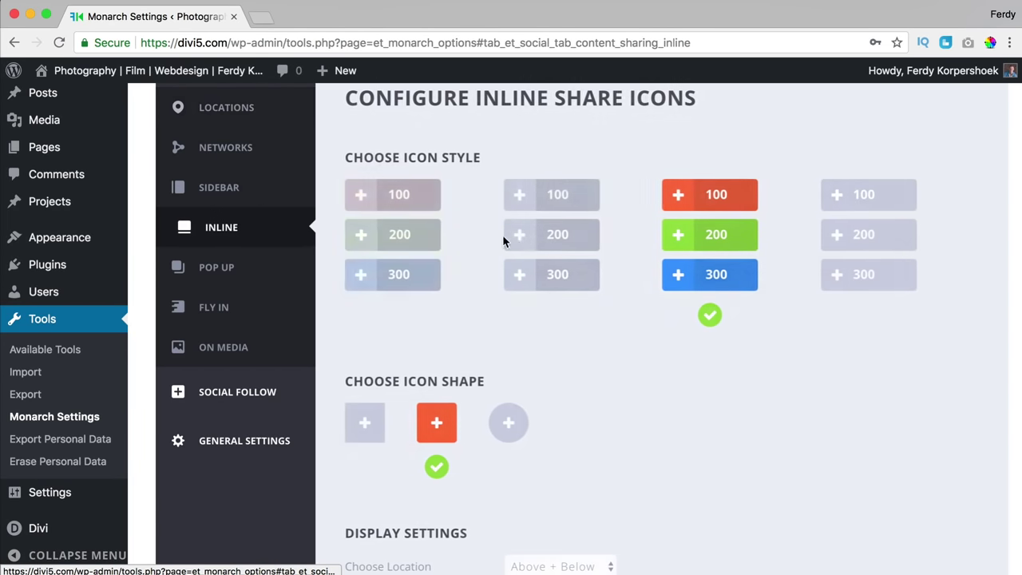
scroll(423, 266, "down", 10)
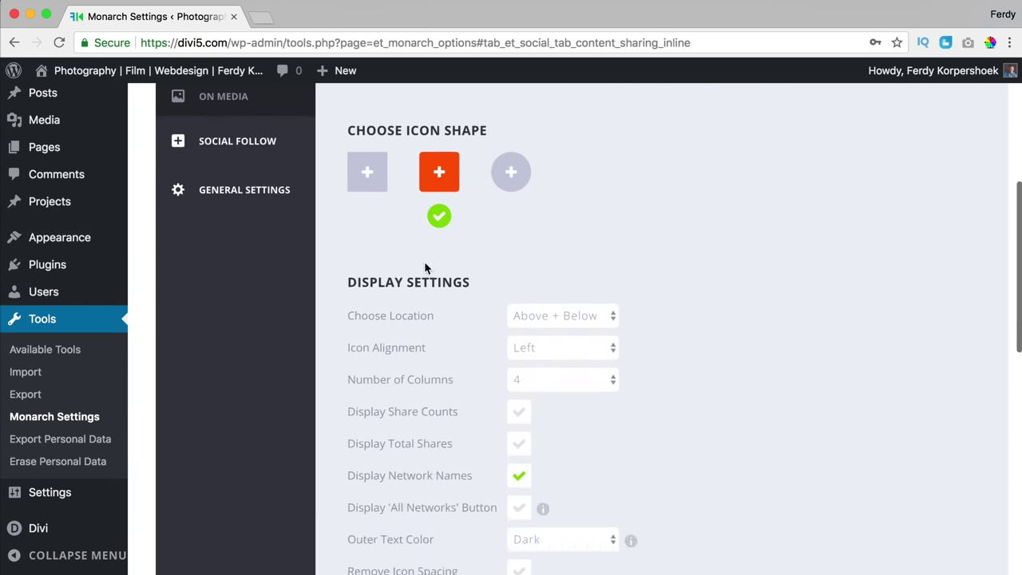
scroll(519, 190, "down", 8)
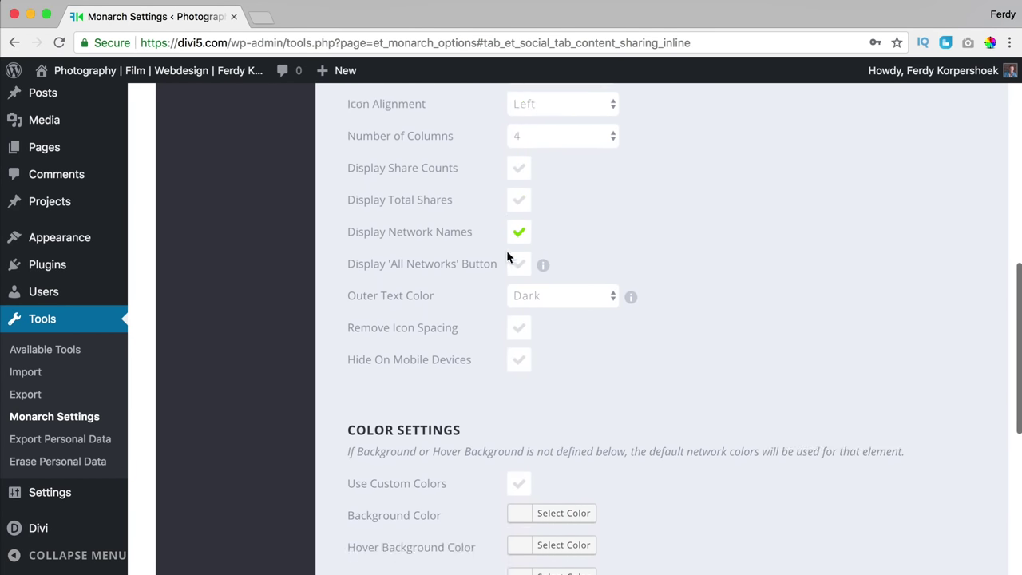
scroll(455, 285, "down", 2)
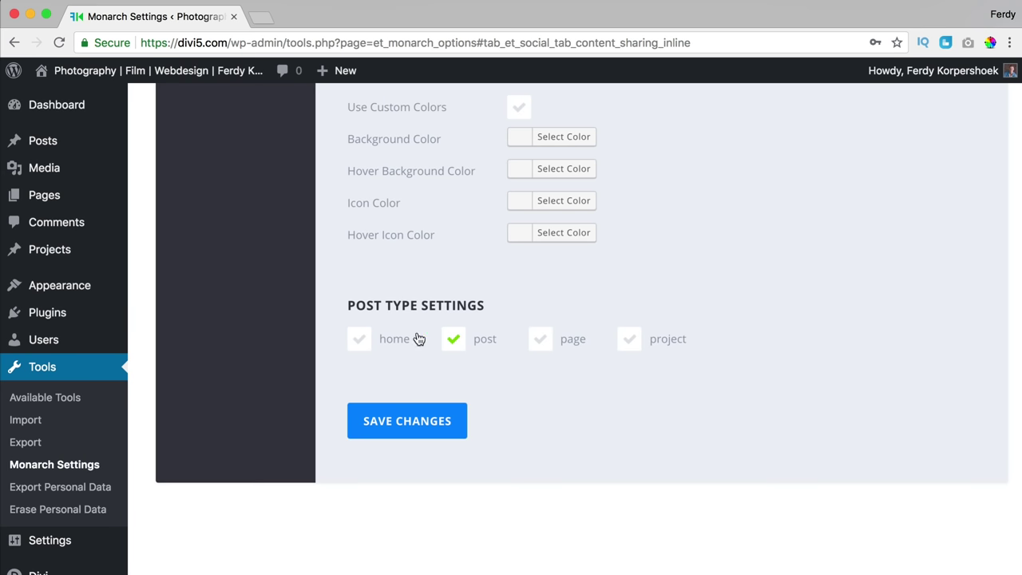
scroll(395, 339, "up", 20)
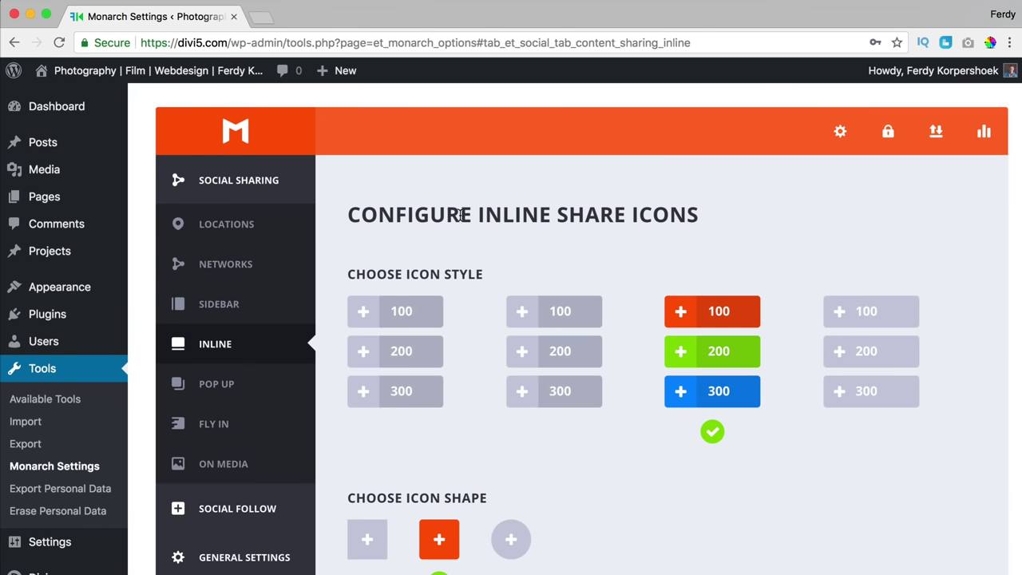
scroll(494, 209, "down", 20)
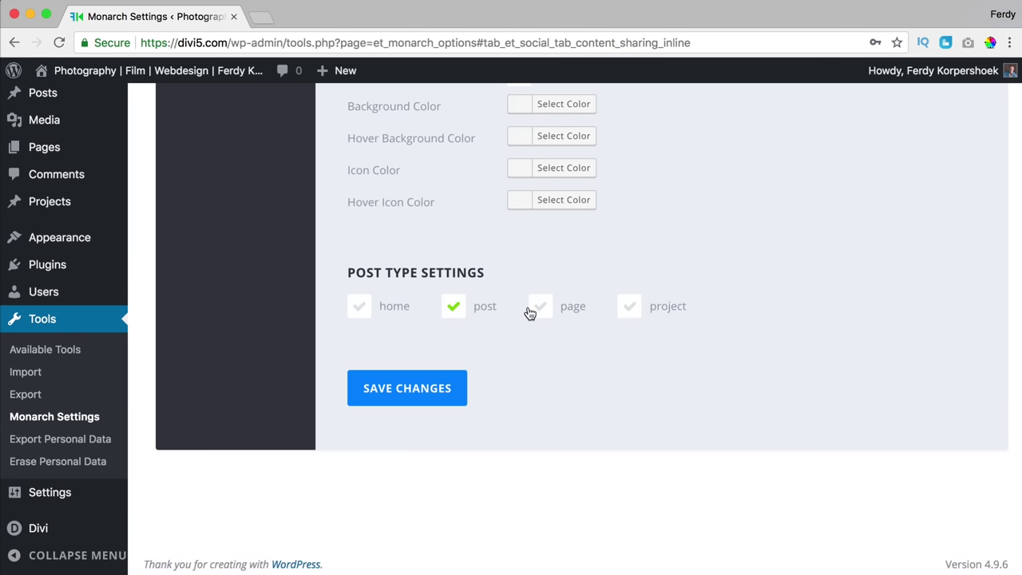
scroll(479, 297, "up", 20)
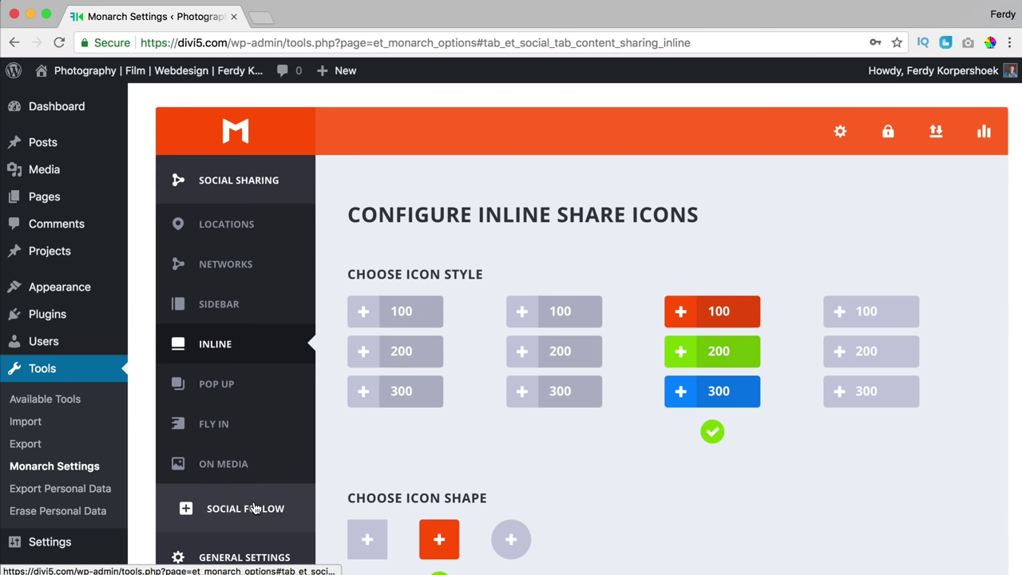
Examine Monarch's social follow networks and the style options of the follow widget.
left_click(254, 508)
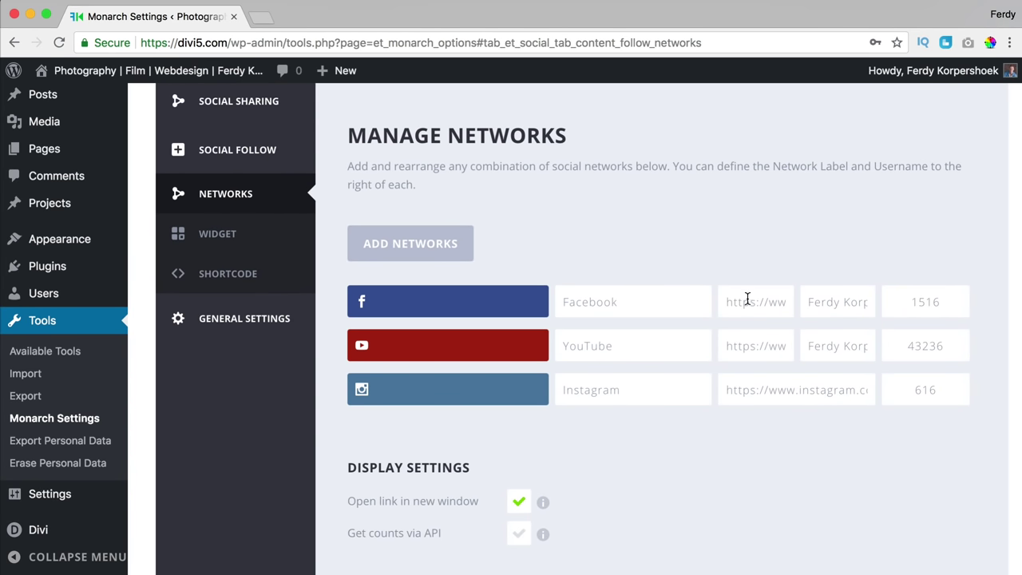
scroll(669, 314, "up", 2)
left_click(245, 281)
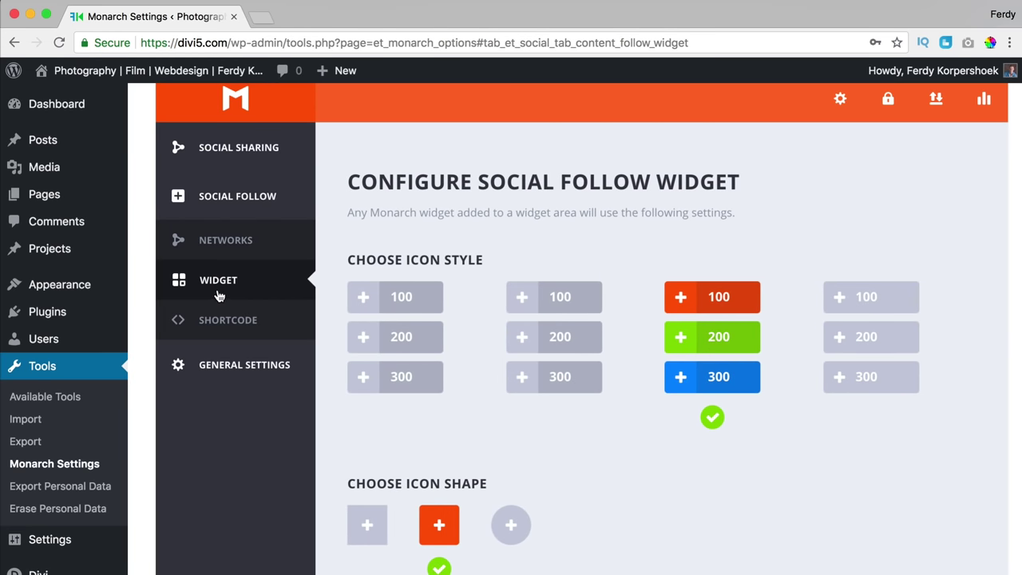
Generate a social follow shortcode in Monarch and select the shortcode text.
left_click(215, 319)
scroll(422, 320, "down", 10)
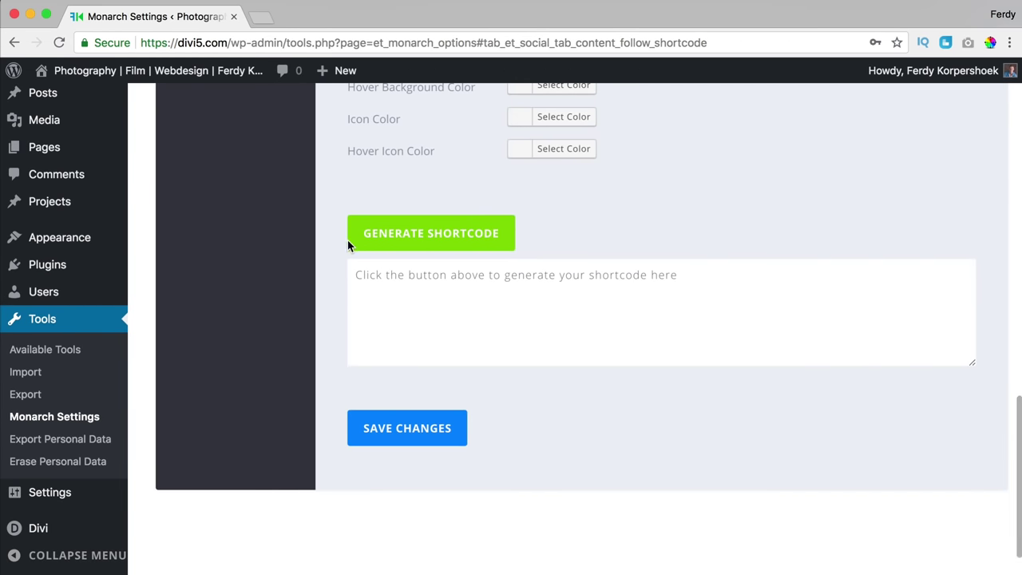
left_click(375, 248)
scroll(490, 295, "up", 5)
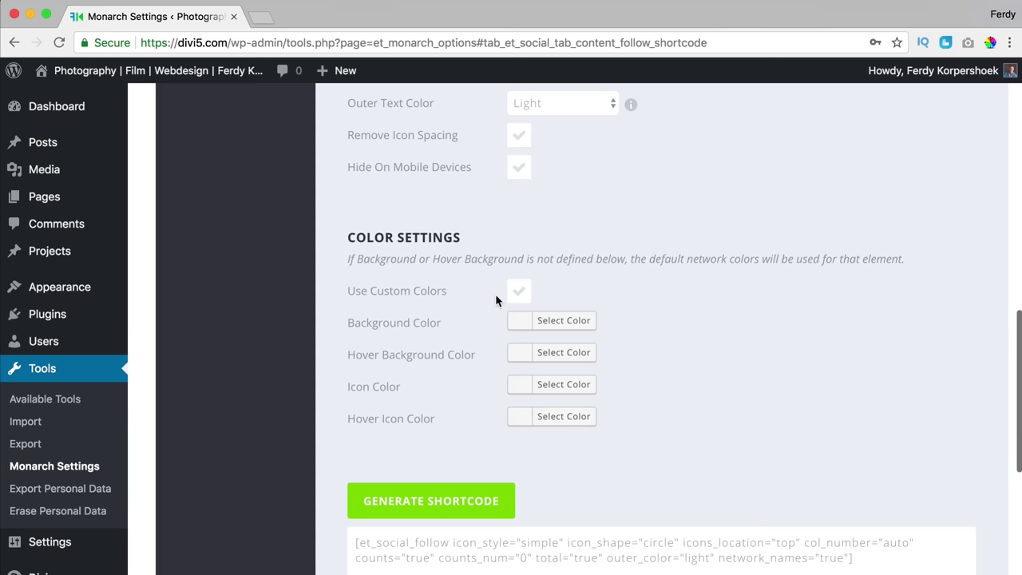
scroll(510, 178, "up", 3)
scroll(511, 194, "down", 10)
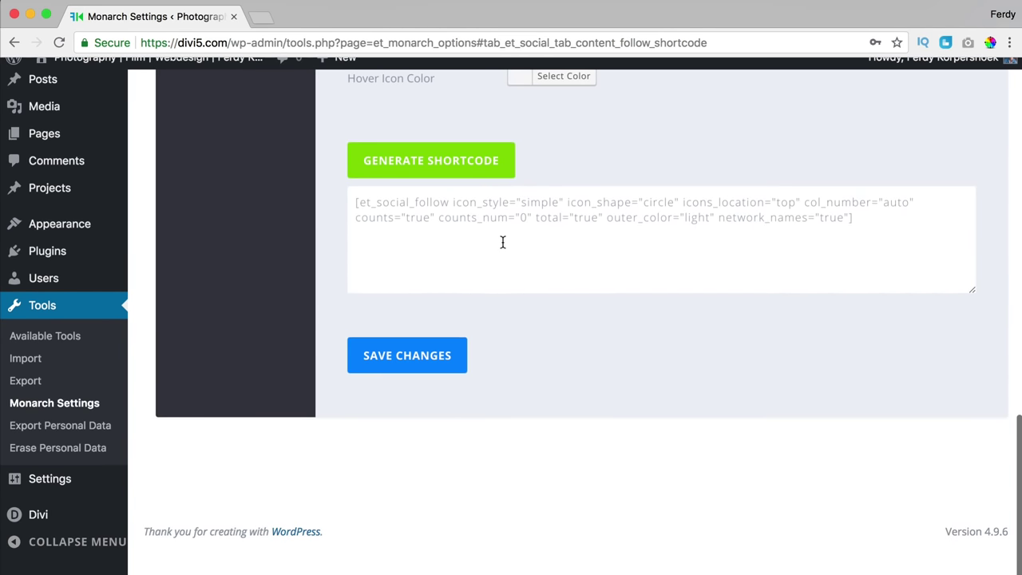
left_click(762, 249)
left_click_drag(762, 249, 350, 211)
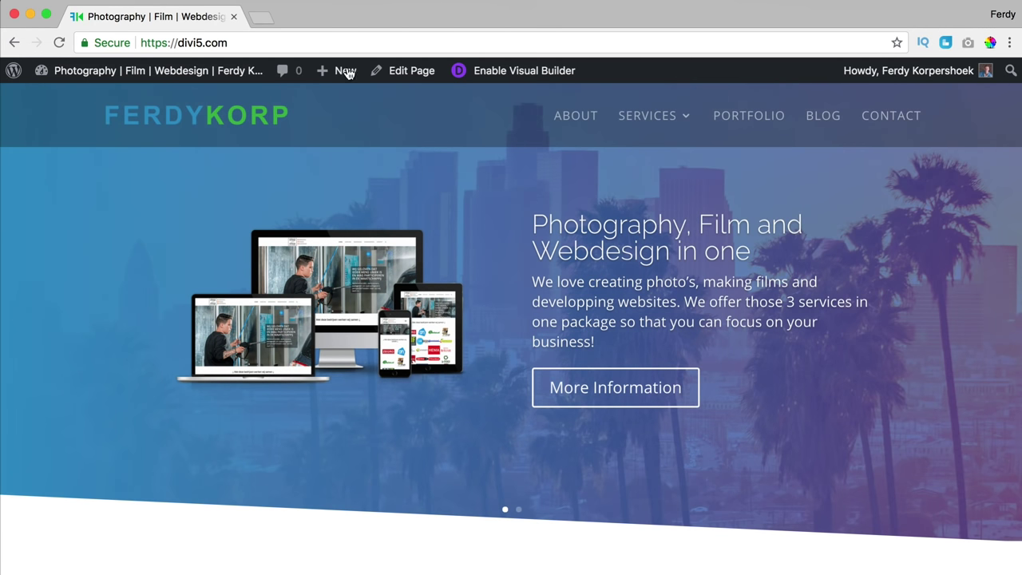
Open ferdykorp.com in a new tab and follow the Divi tutorial page's Get the Divi Theme link to the Elegant Themes membership plans.
left_click(257, 17)
type("ferdykorp.com")
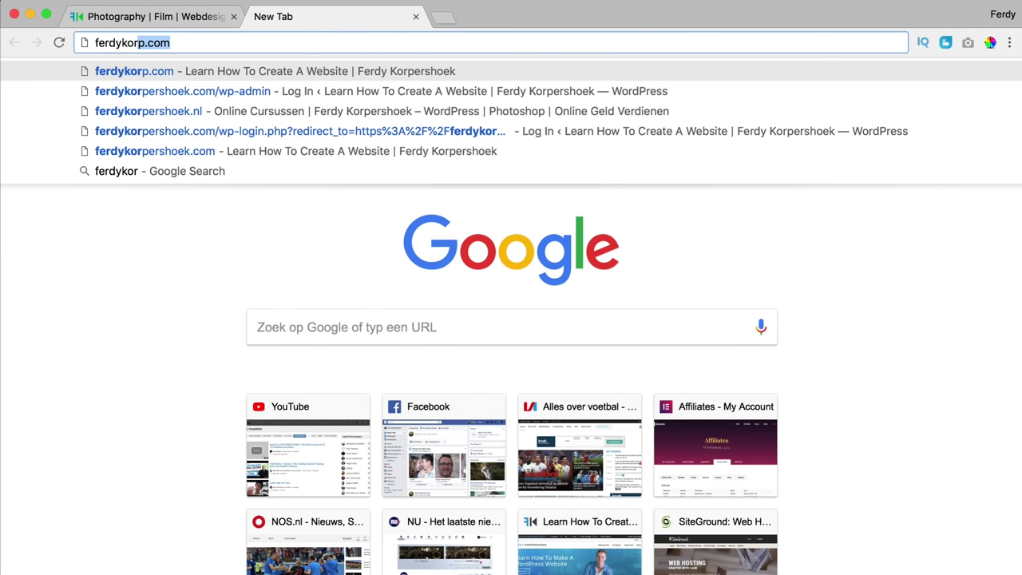
key("Return")
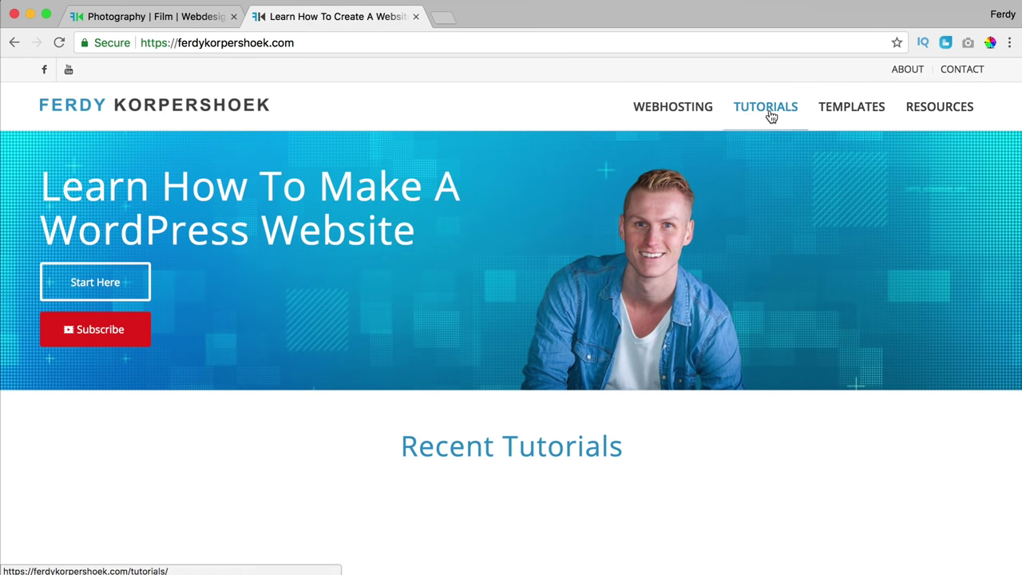
mouse_move(771, 115)
left_click(326, 329)
scroll(260, 280, "down", 6)
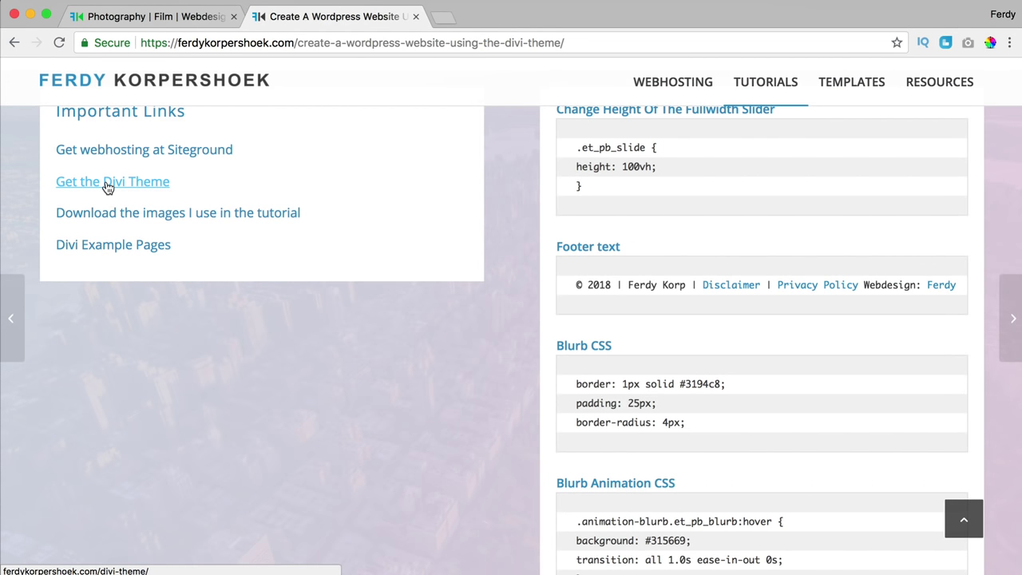
left_click(108, 183)
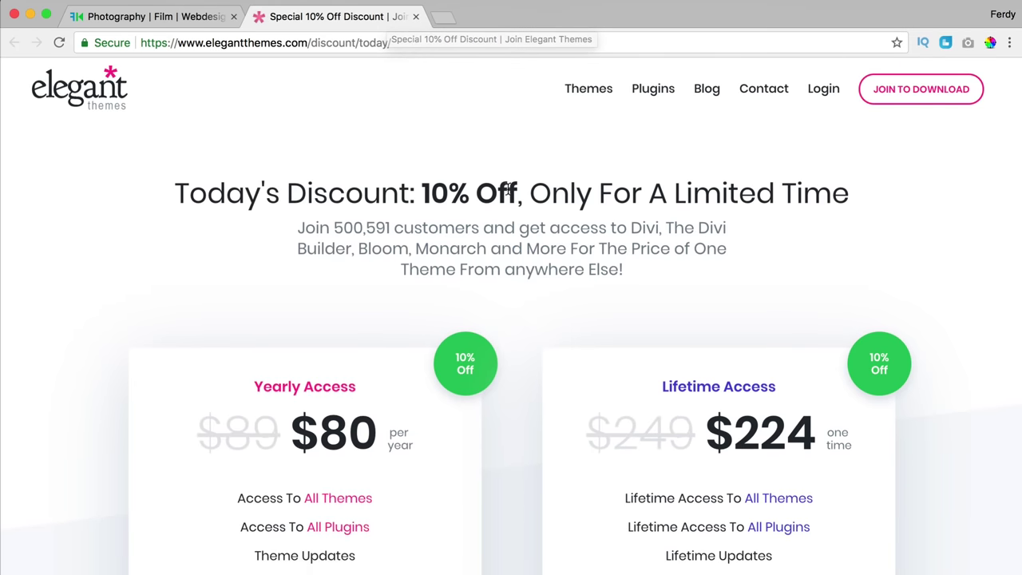
scroll(507, 194, "down", 5)
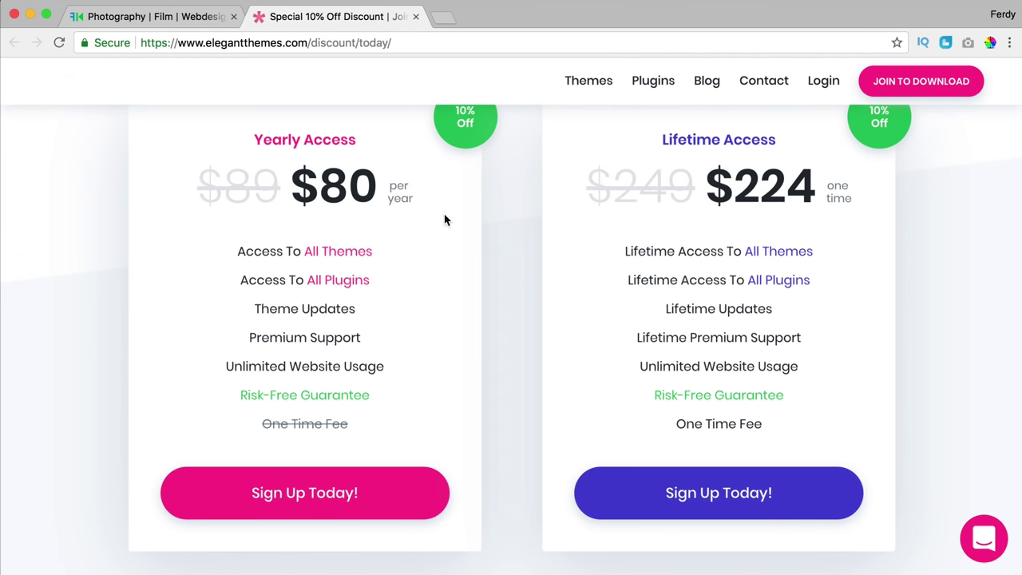
Log in to the Elegant Themes members area with the prefilled account credentials.
left_click(822, 83)
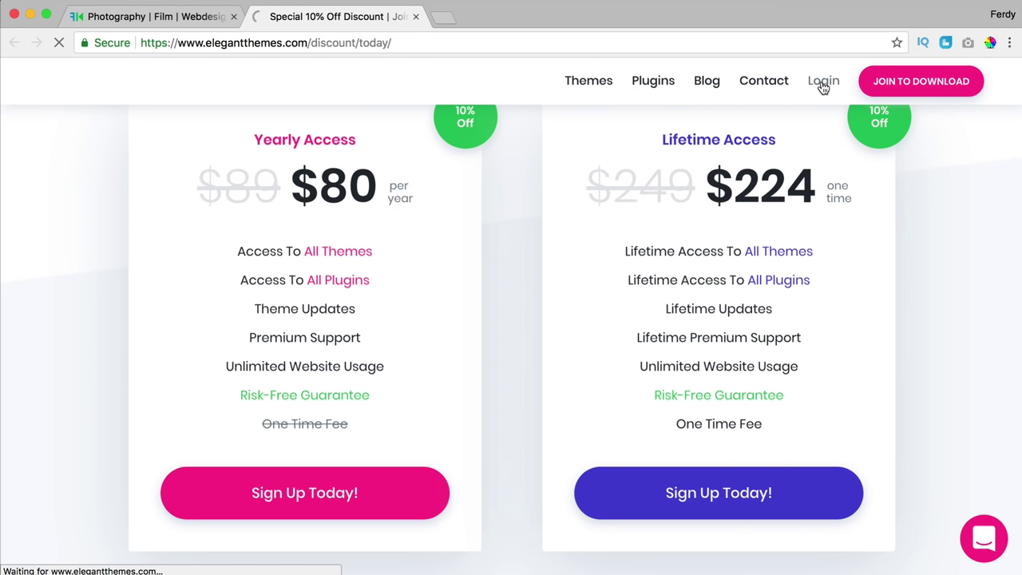
scroll(575, 231, "down", 5)
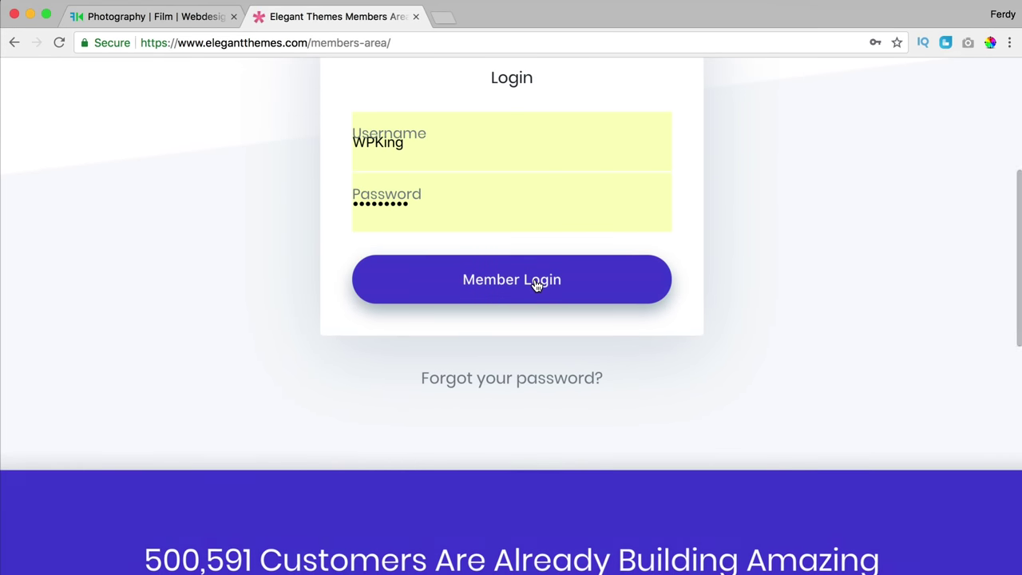
left_click(538, 281)
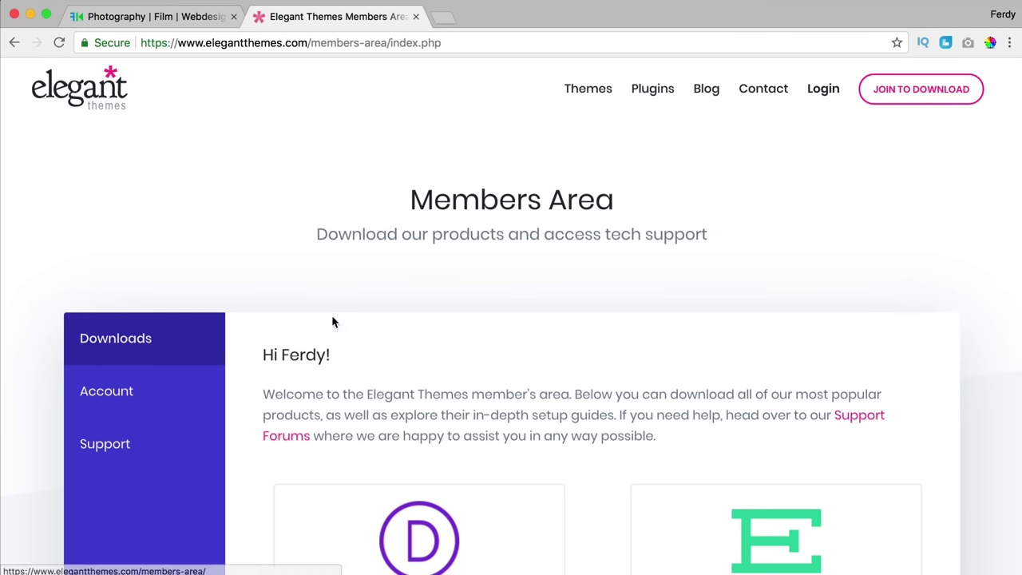
Find the Monarch plugin's download in the members area, and close that tab to return to the website.
scroll(468, 314, "down", 10)
scroll(519, 311, "down", 8)
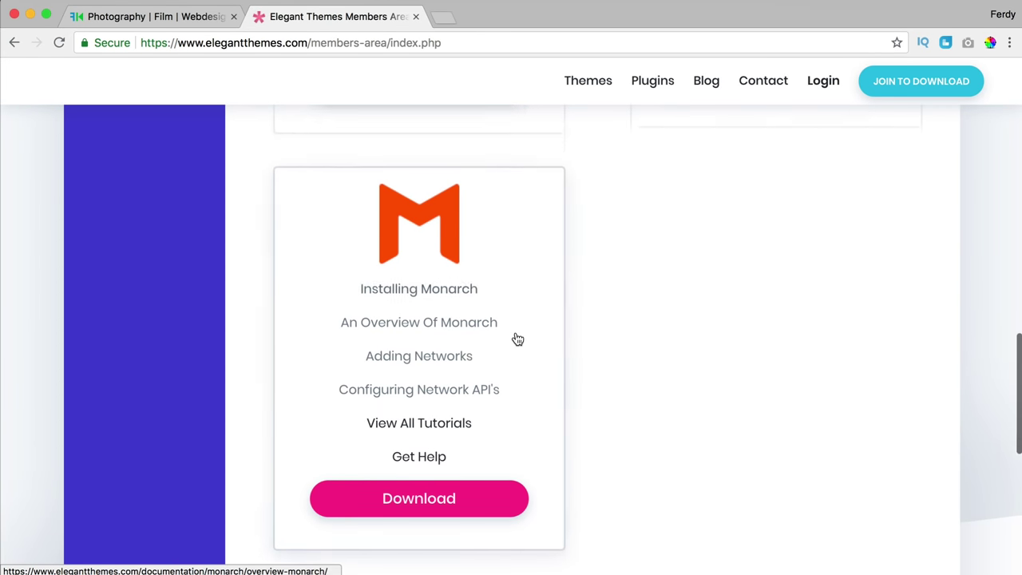
left_click(415, 16)
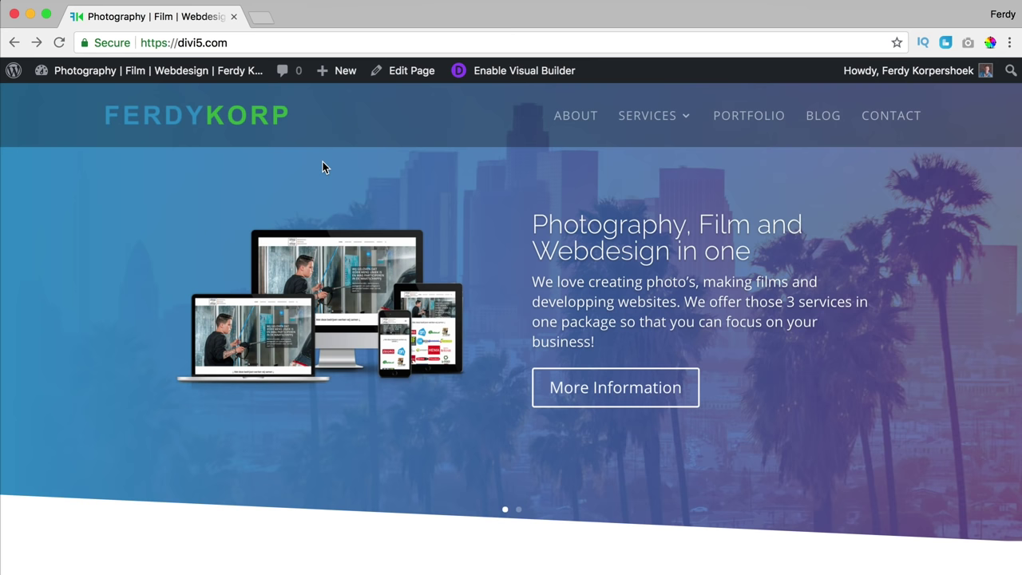
Go to the website's WordPress dashboard and open the form for uploading a new plugin.
left_click(127, 74)
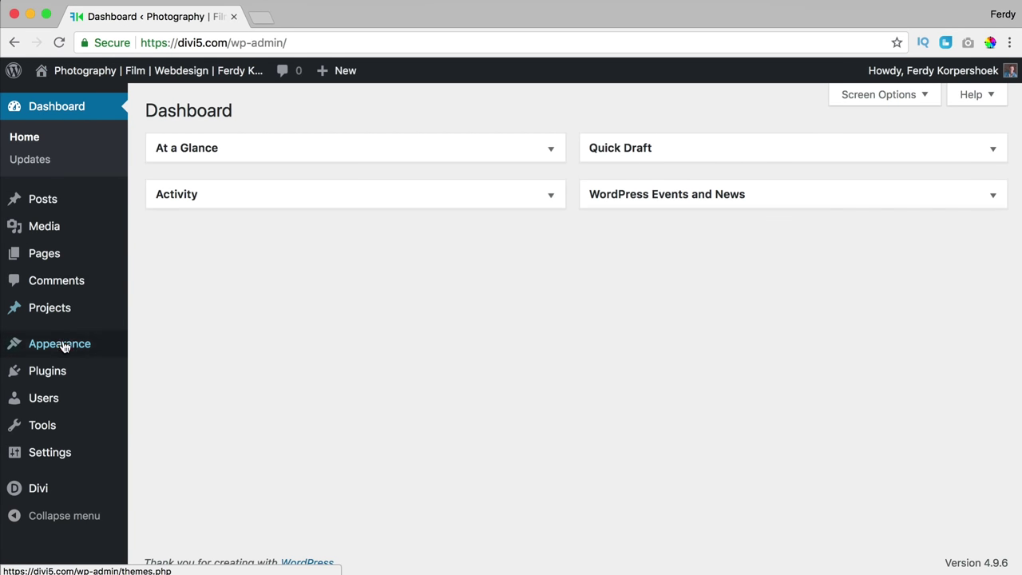
mouse_move(53, 367)
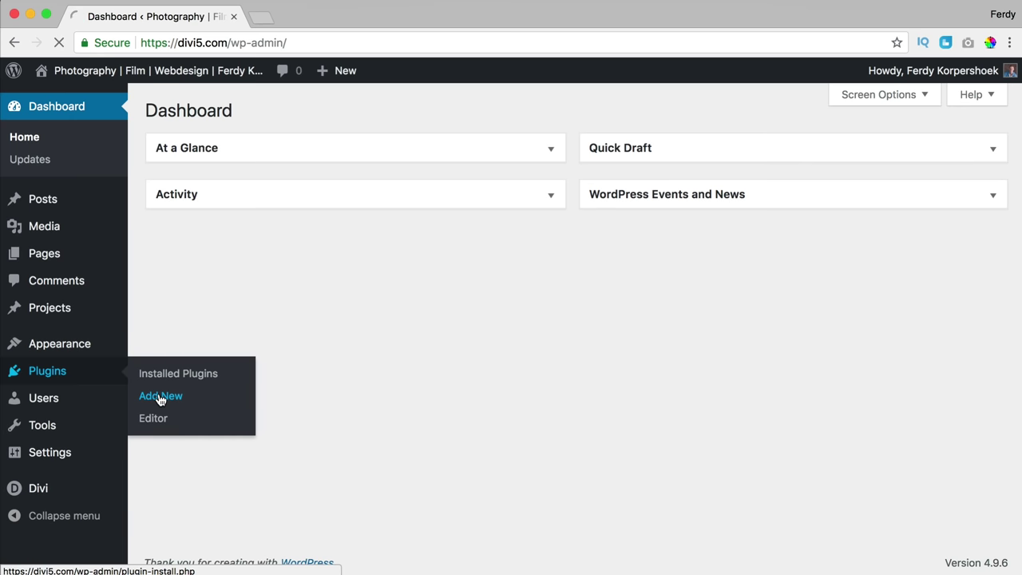
left_click(159, 397)
left_click(299, 109)
Upload monarch.zip from the Downloads folder, install the plugin and activate it.
left_click(449, 251)
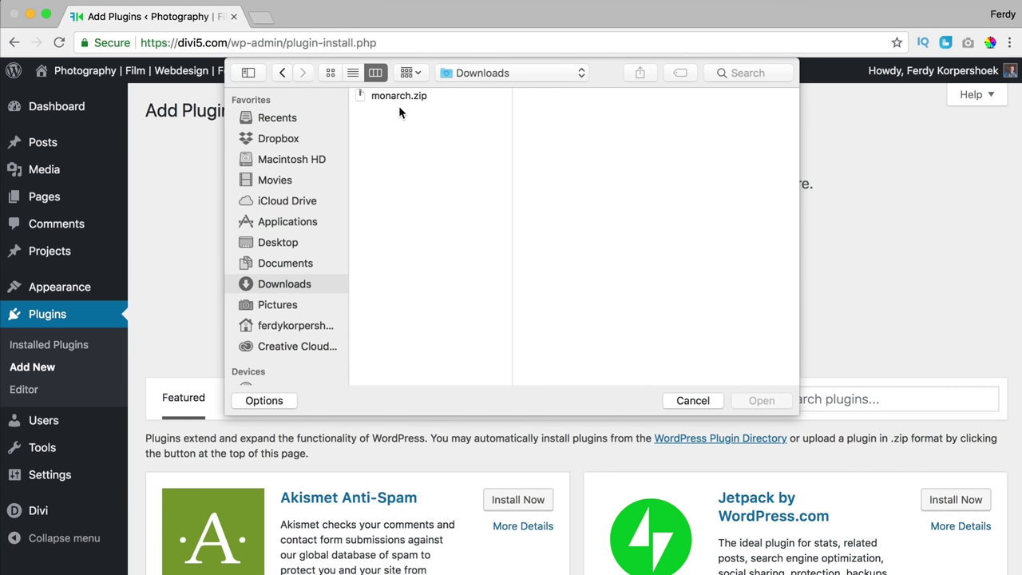
left_click(396, 97)
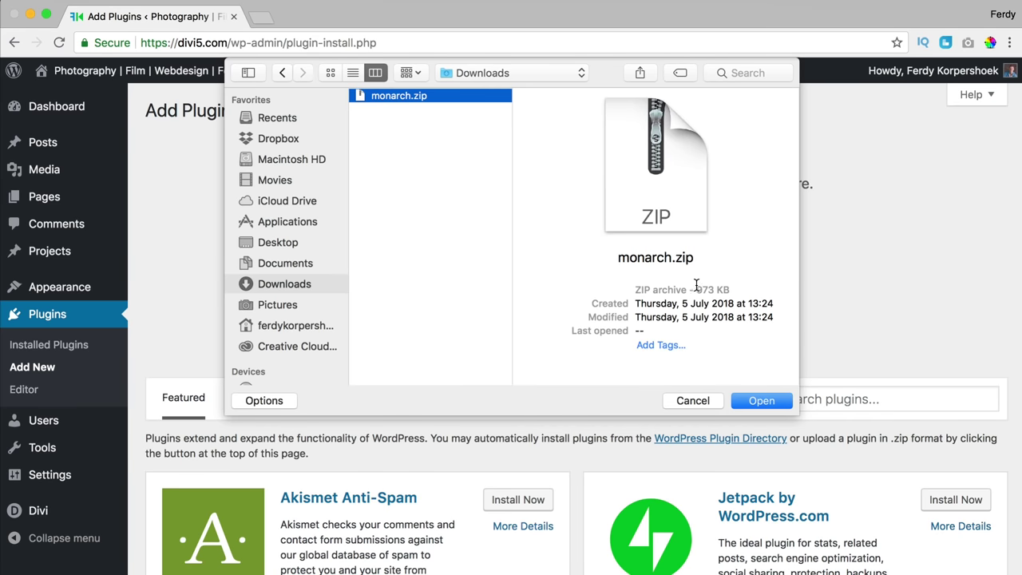
left_click(759, 401)
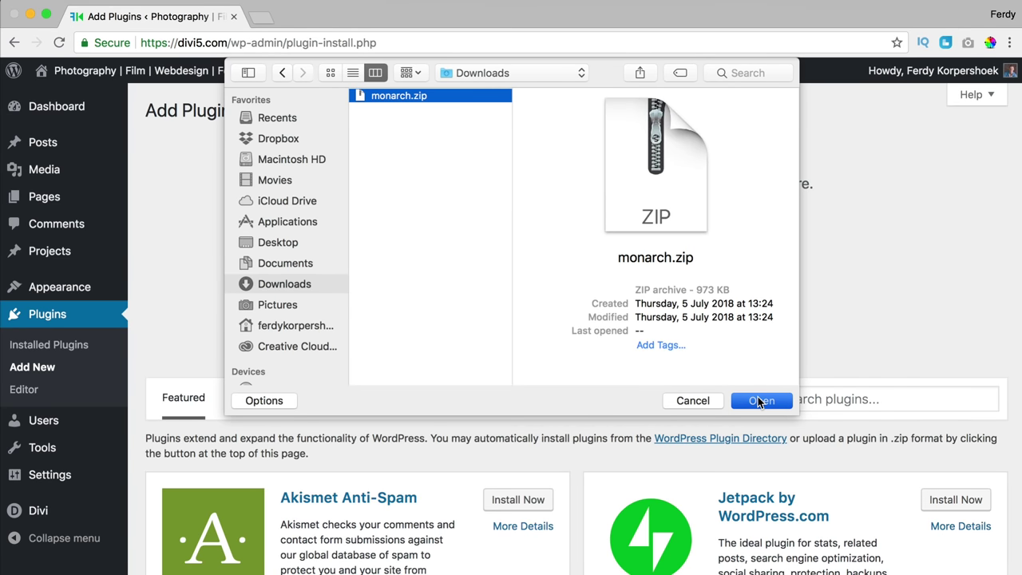
left_click(456, 277)
left_click(206, 226)
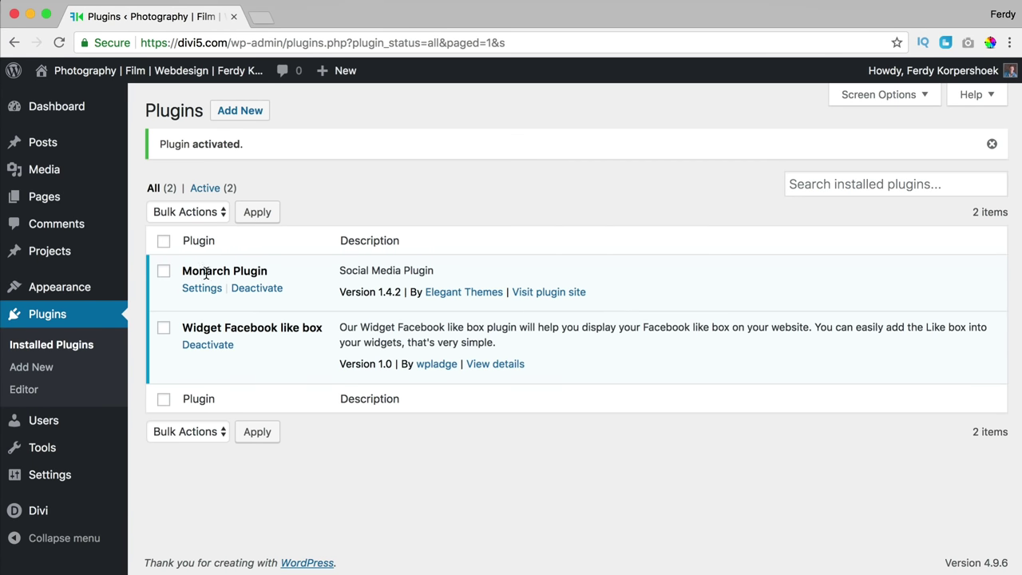
Open the Monarch plugin's settings and look through the available social sharing locations.
left_click(202, 289)
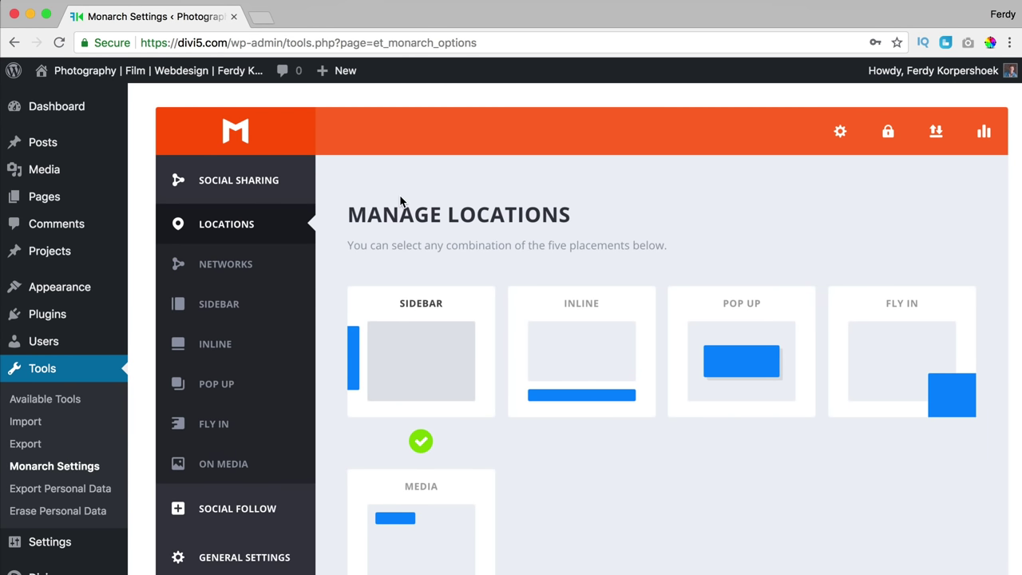
left_click(228, 182)
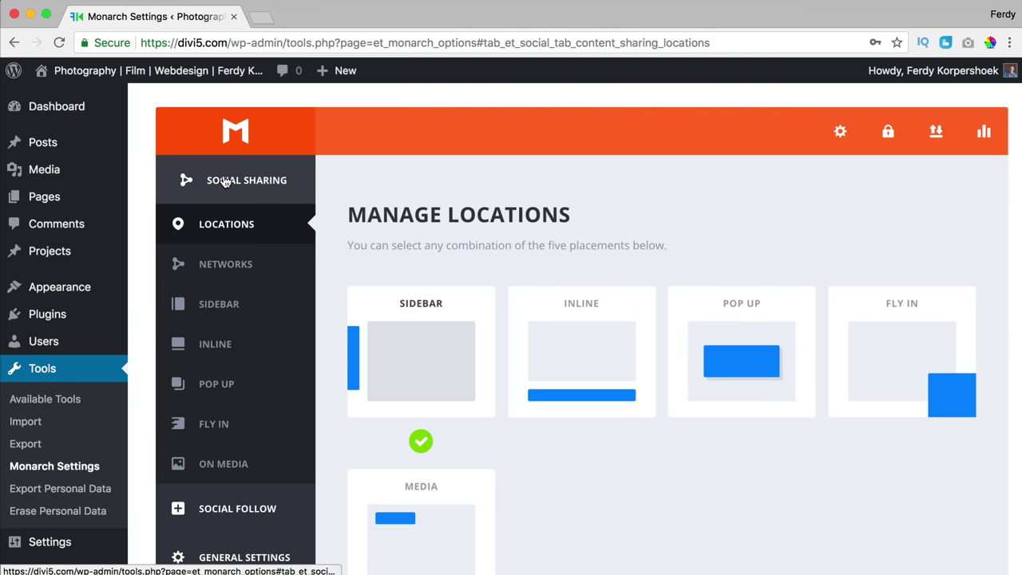
left_click_drag(348, 214, 520, 212)
left_click(520, 212)
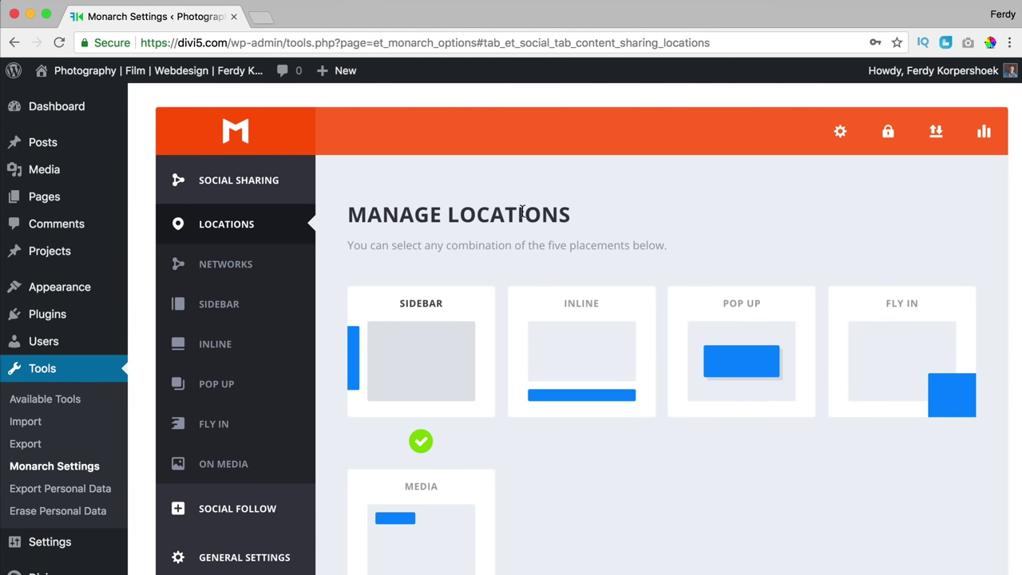
scroll(563, 205, "down", 5)
scroll(506, 198, "up", 1)
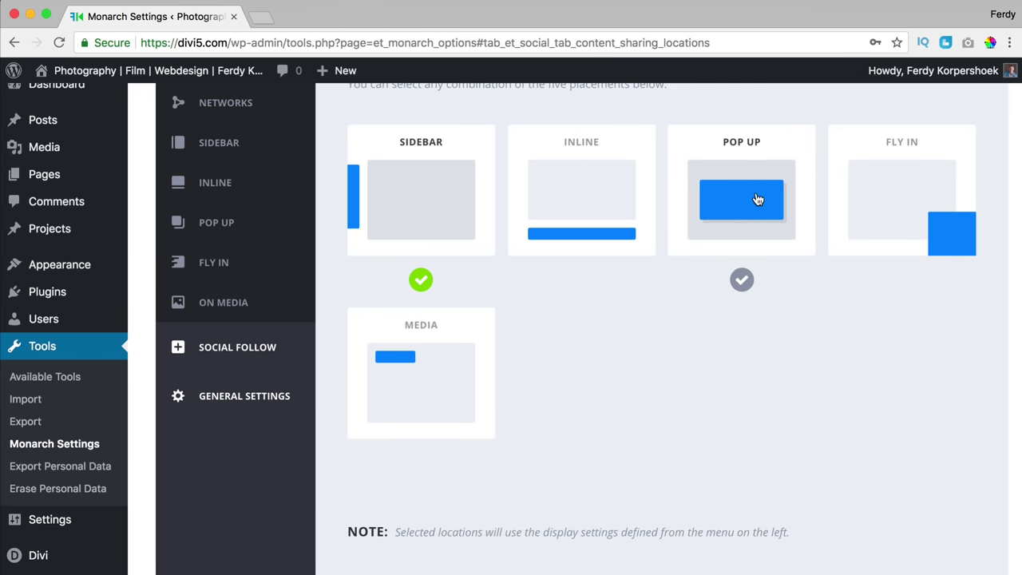
Leave Sidebar as the only selected sharing location and save the changes.
scroll(417, 192, "up", 2)
left_click(420, 361)
left_click(581, 363)
left_click(740, 364)
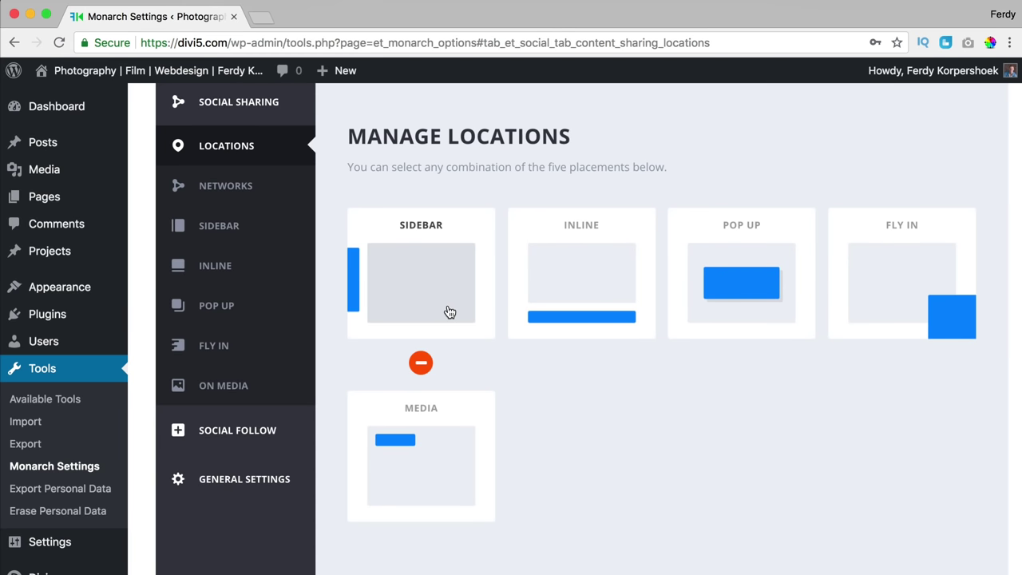
scroll(320, 224, "down", 5)
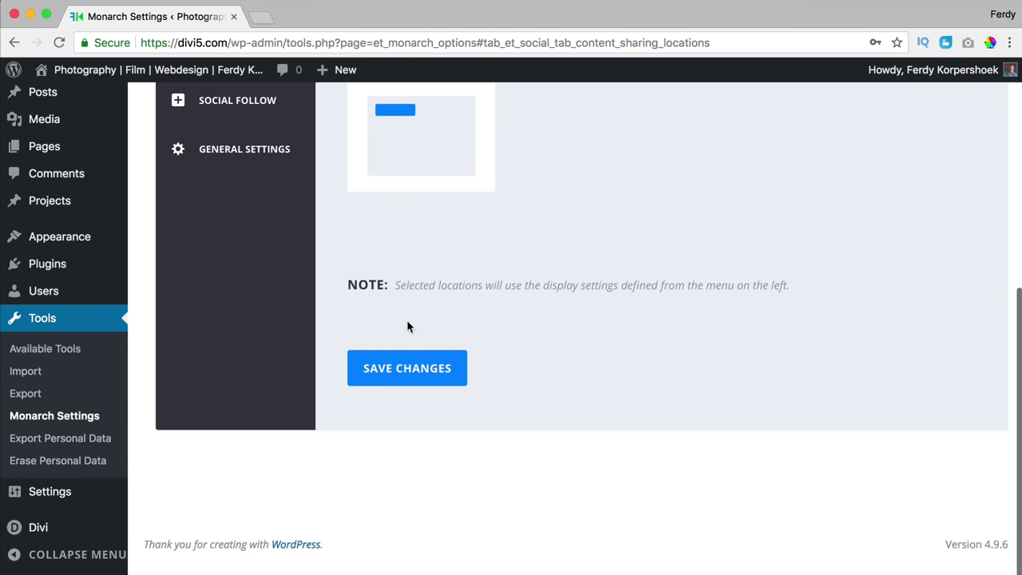
left_click(403, 367)
Add Facebook, Twitter, Pinterest and LinkedIn as the social sharing networks.
scroll(507, 340, "up", 3)
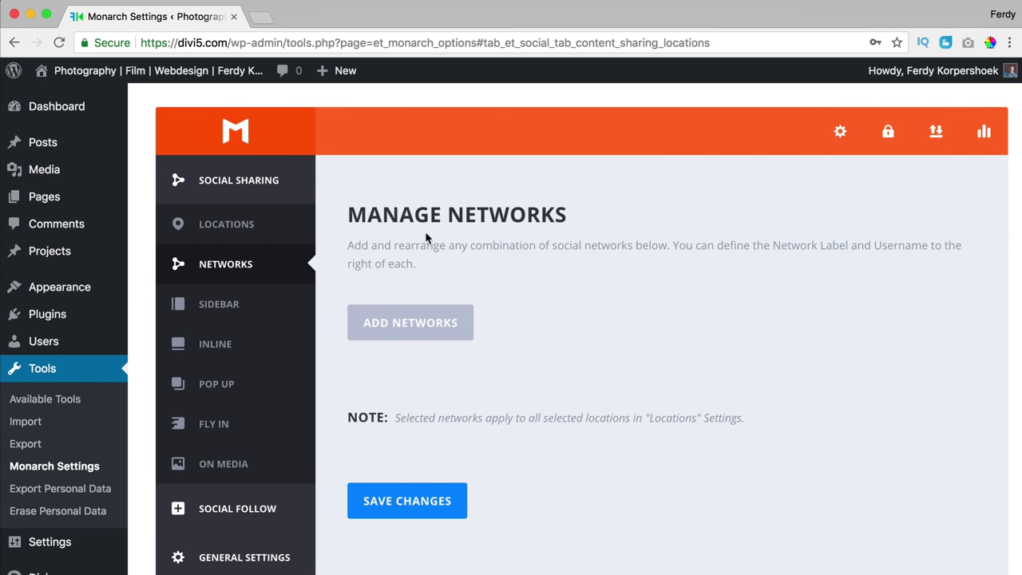
left_click(370, 324)
left_click(404, 281)
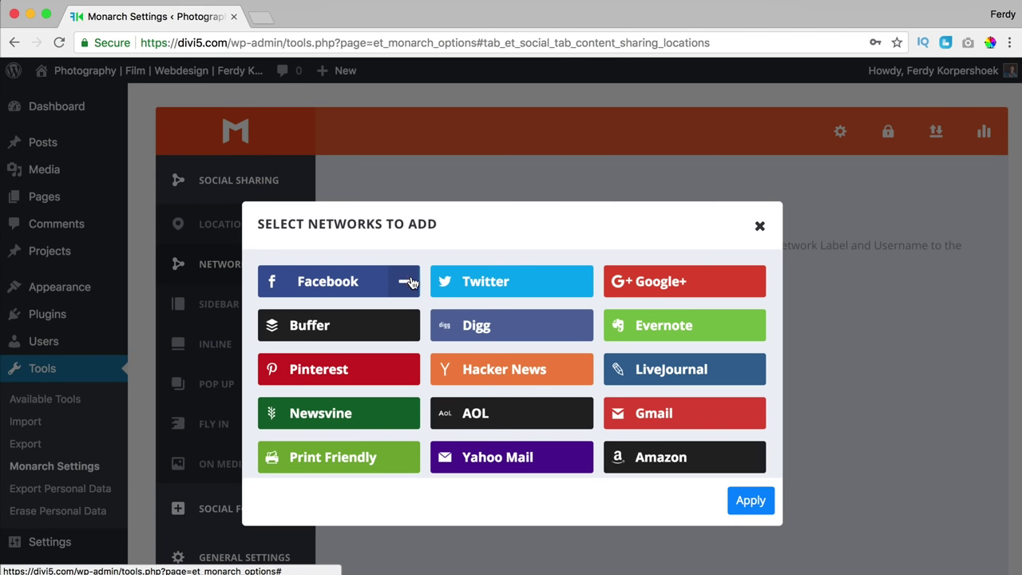
left_click(574, 281)
scroll(401, 375, "down", 3)
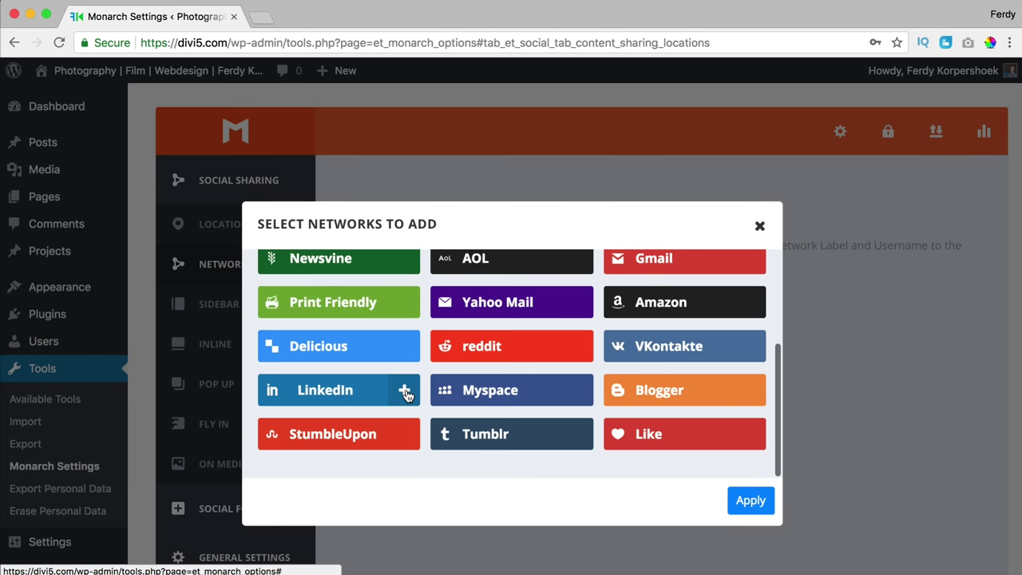
scroll(407, 395, "up", 3)
left_click(404, 369)
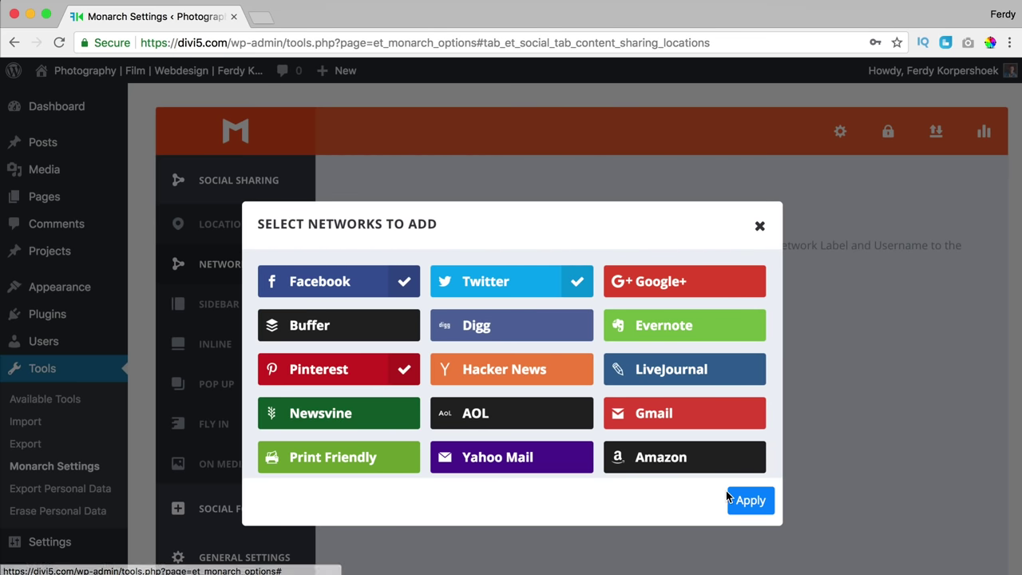
left_click(749, 501)
Enter the account's username for the Twitter network and save the network changes.
scroll(550, 384, "down", 1)
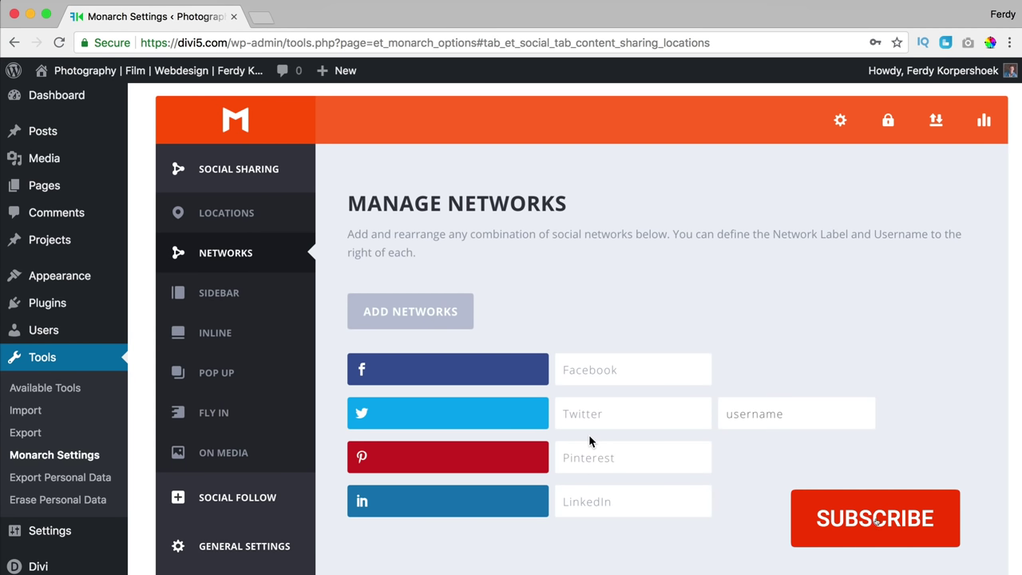
left_click(768, 411)
type("ferdykorp")
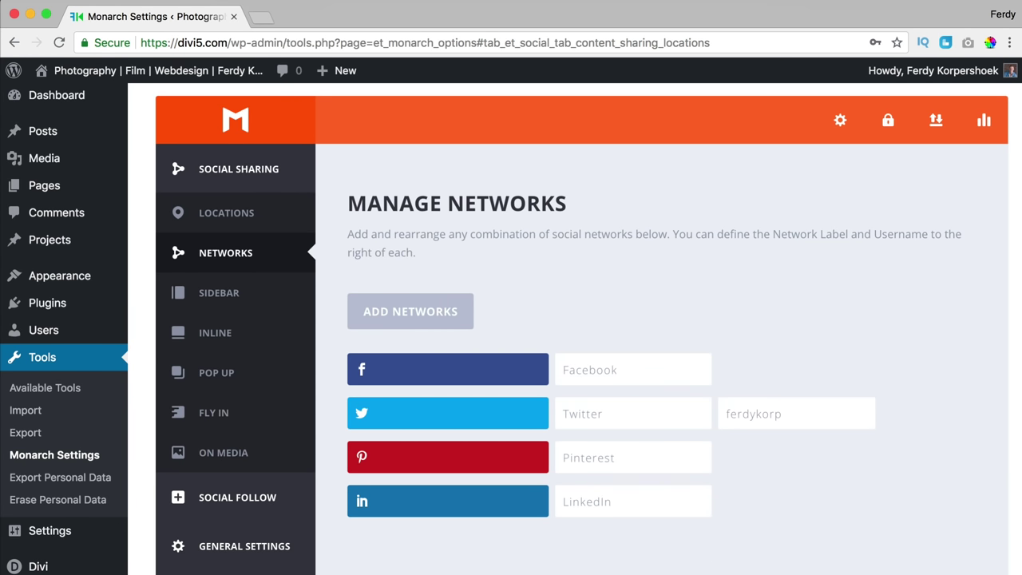
scroll(757, 422, "down", 5)
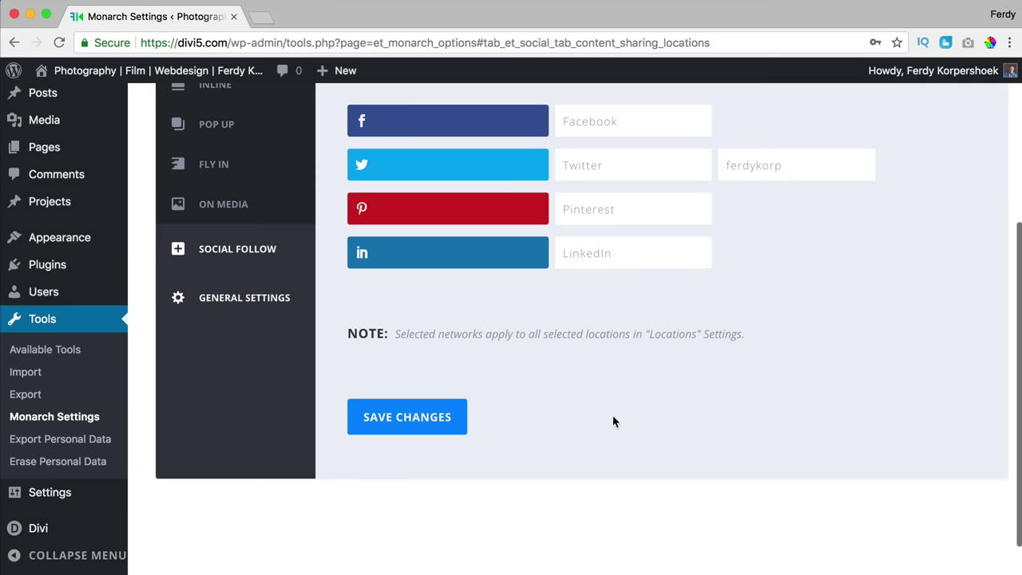
left_click(432, 419)
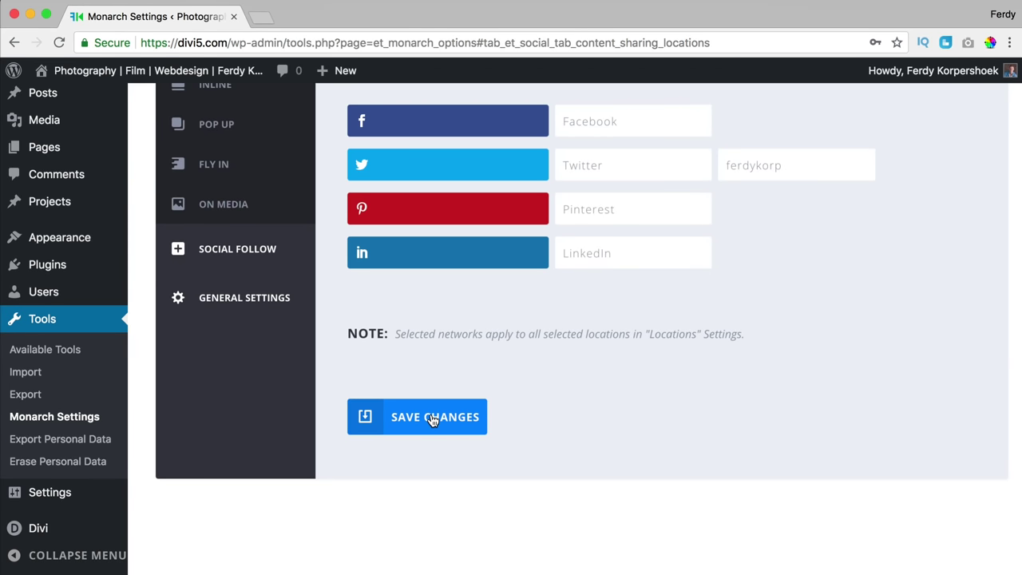
Open the sidebar share icon settings and choose the fifth icon style.
scroll(432, 419, "up", 1)
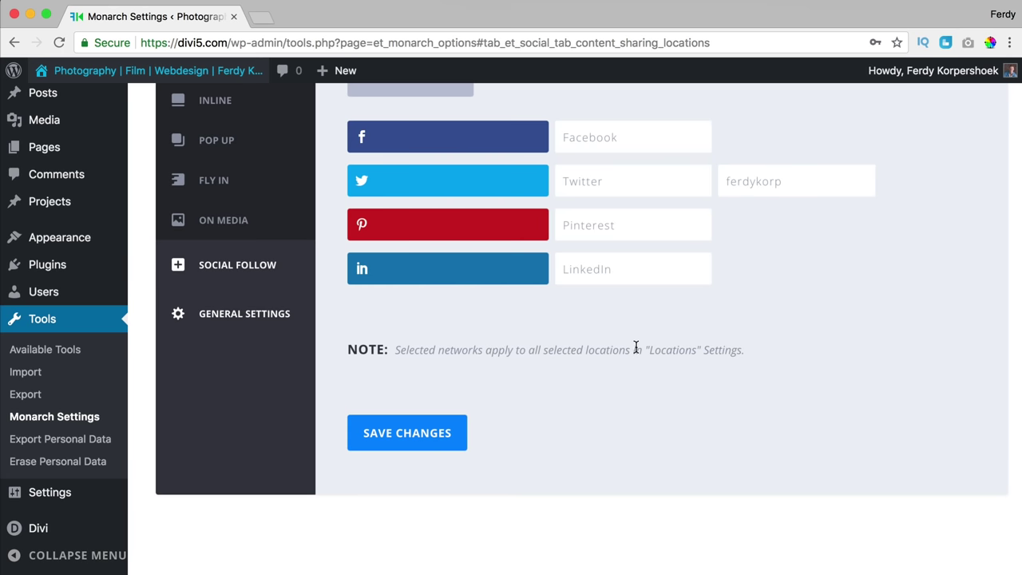
scroll(667, 345, "up", 3)
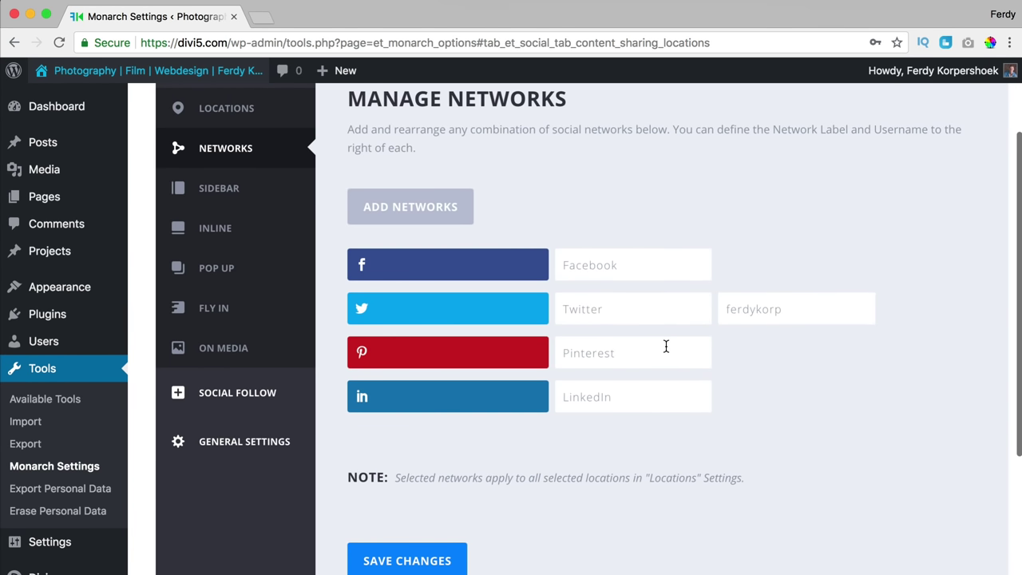
left_click(232, 192)
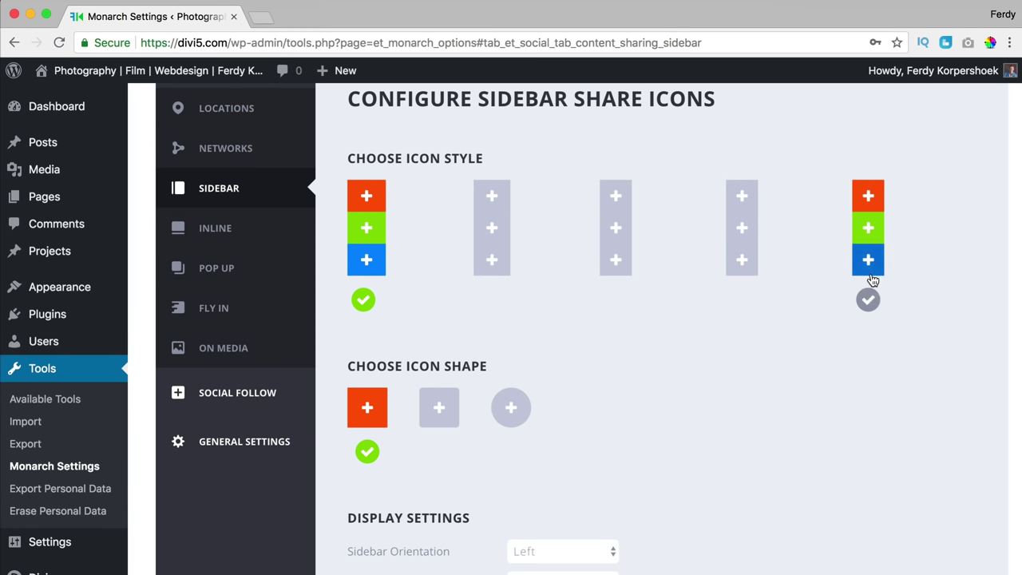
left_click(869, 299)
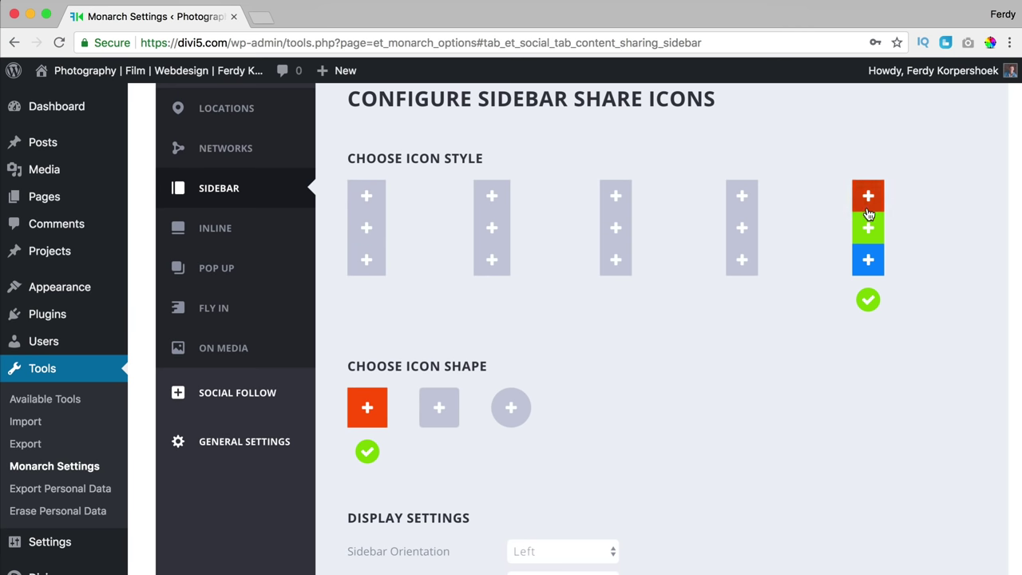
Review the sidebar's icon shapes and keep Slide Right as the intro animation.
scroll(612, 318, "down", 3)
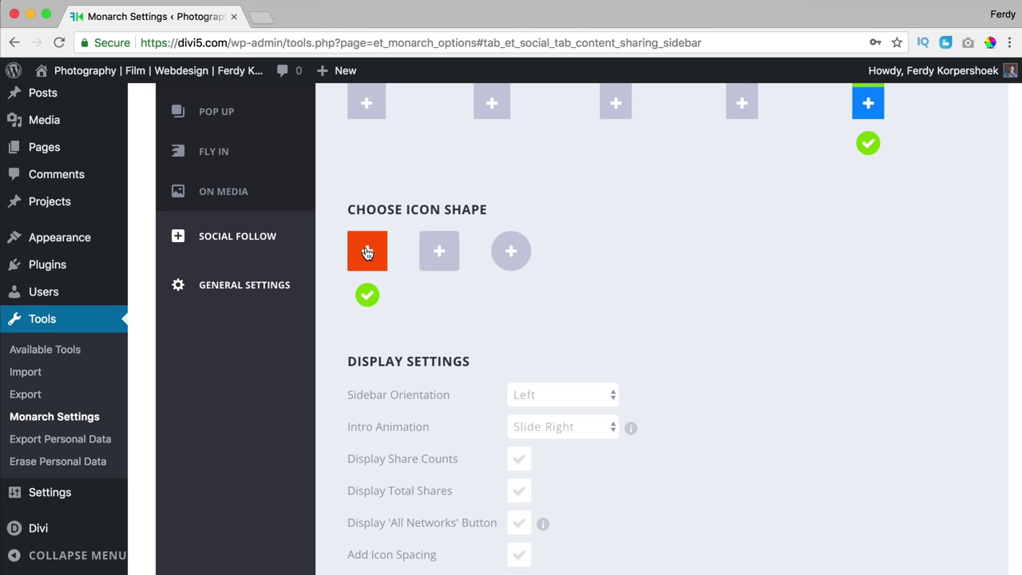
scroll(418, 255, "down", 4)
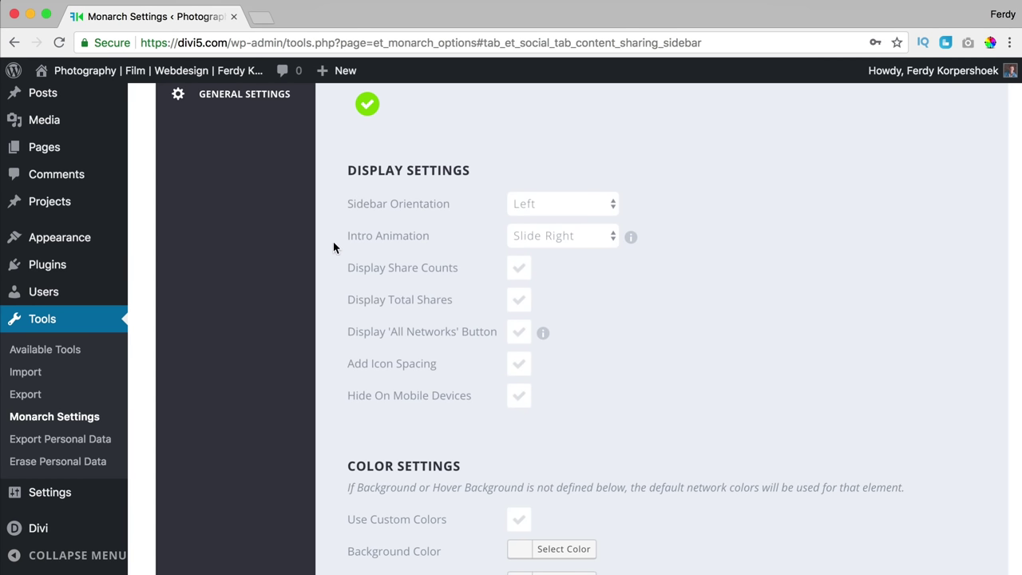
left_click(532, 236)
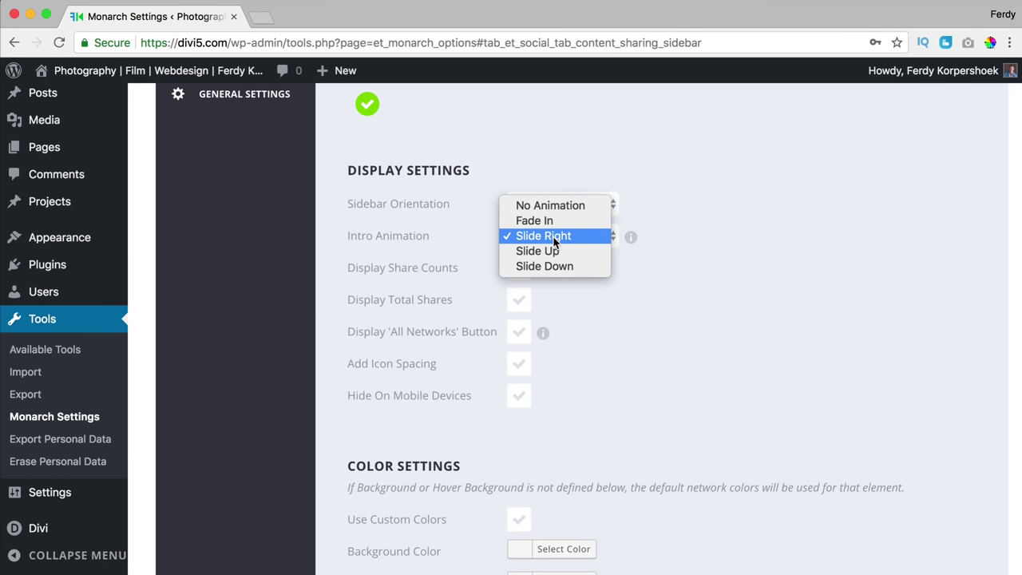
left_click(559, 240)
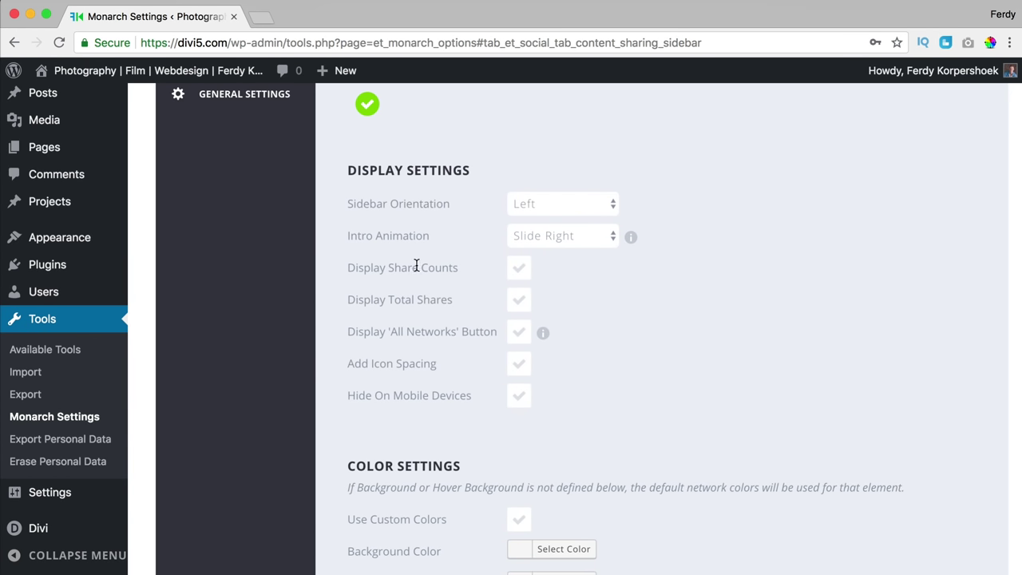
Turn on Display Share Counts for the sidebar and set the minimum count display to 10.
left_click(517, 270)
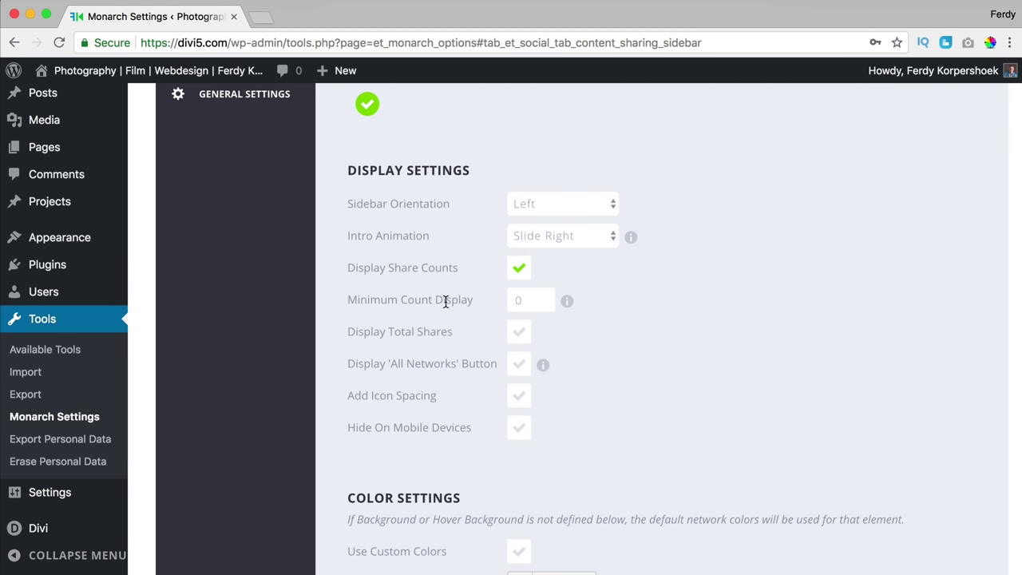
scroll(570, 303, "down", 1)
type("10")
left_click(410, 286)
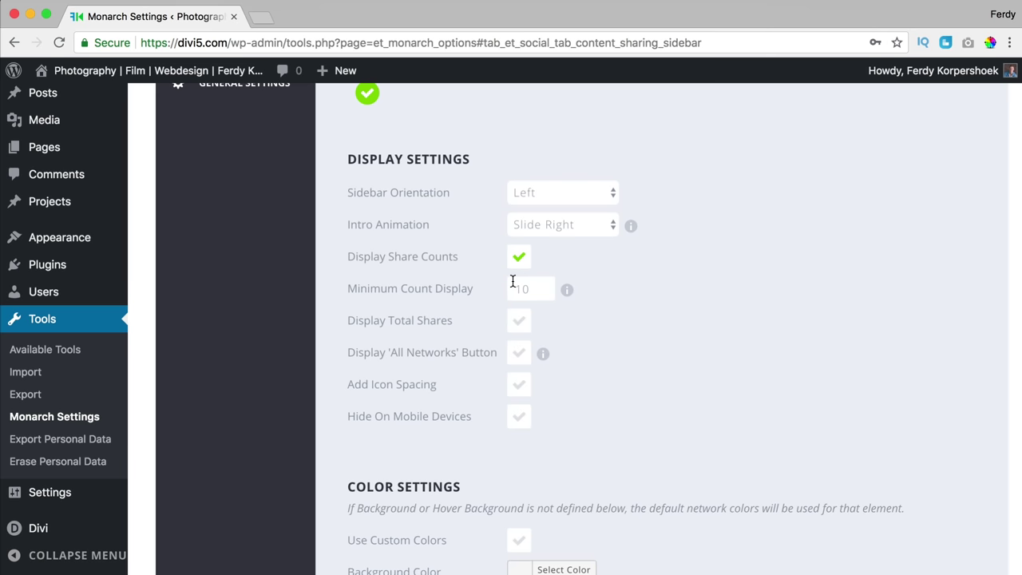
Try the sidebar's Display Total Shares option, turn it back off, and try the Display 'All Networks' Button option.
left_click(520, 324)
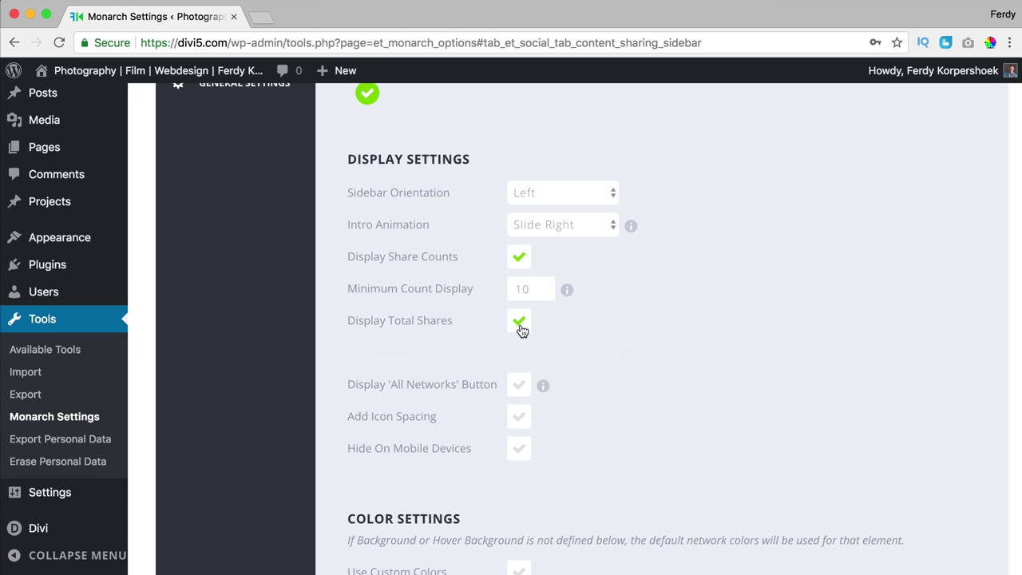
left_click(519, 324)
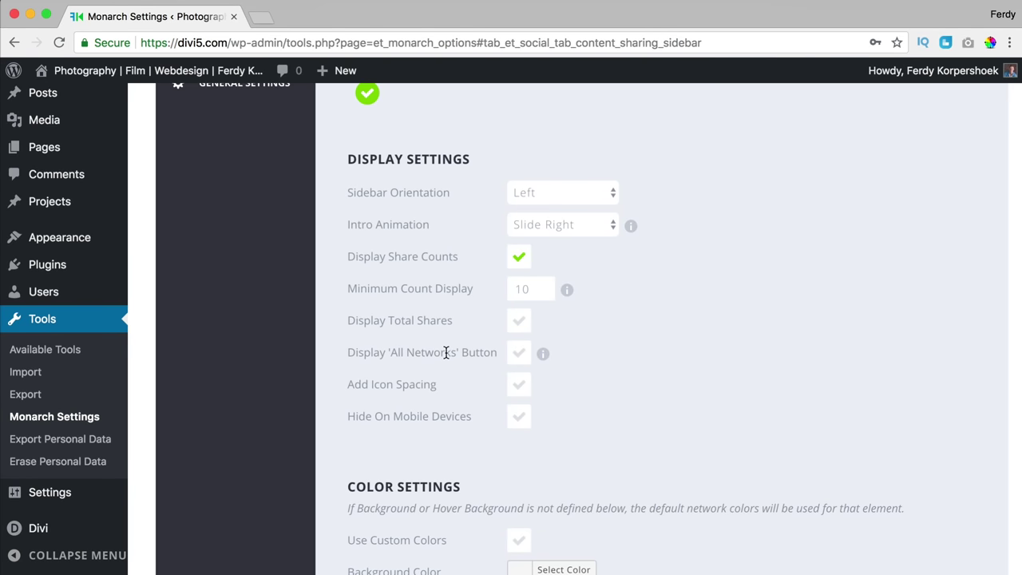
scroll(559, 346, "down", 1)
left_click(518, 335)
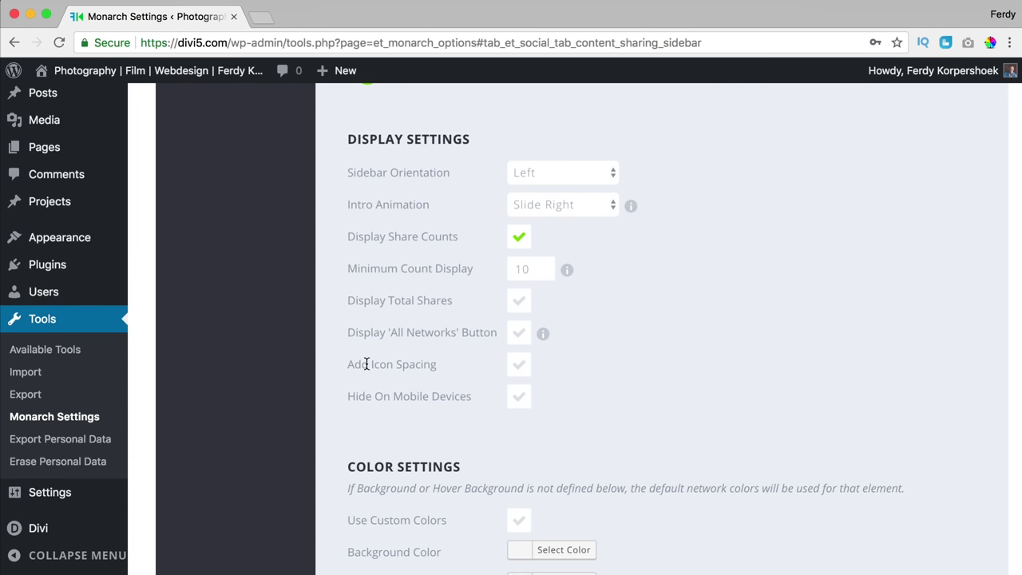
Turn on the sidebar's Add Icon Spacing and Hide On Mobile Devices, limit its post types to home and post, and save the changes.
left_click(520, 365)
scroll(587, 391, "down", 5)
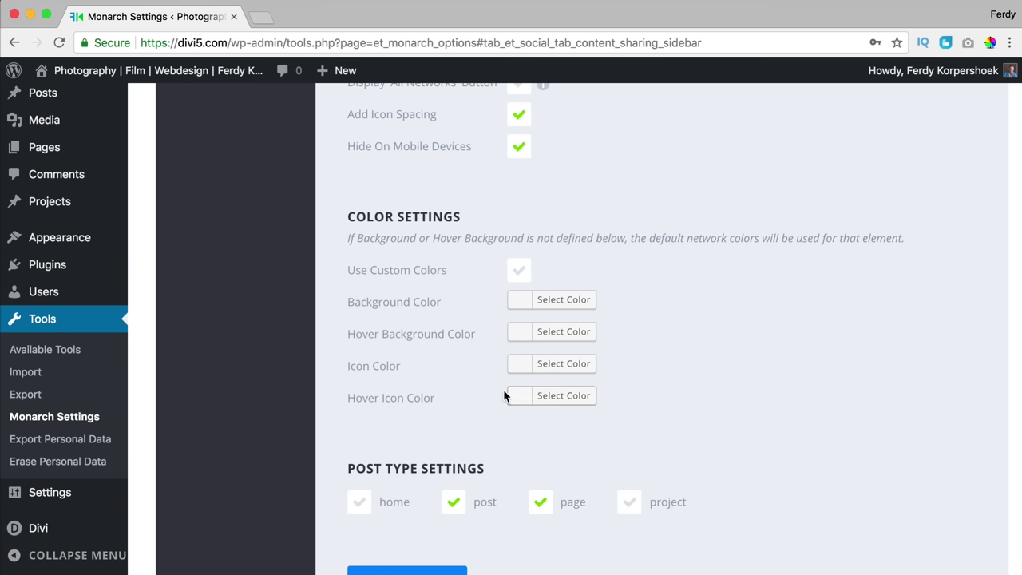
scroll(503, 395, "down", 3)
left_click(360, 388)
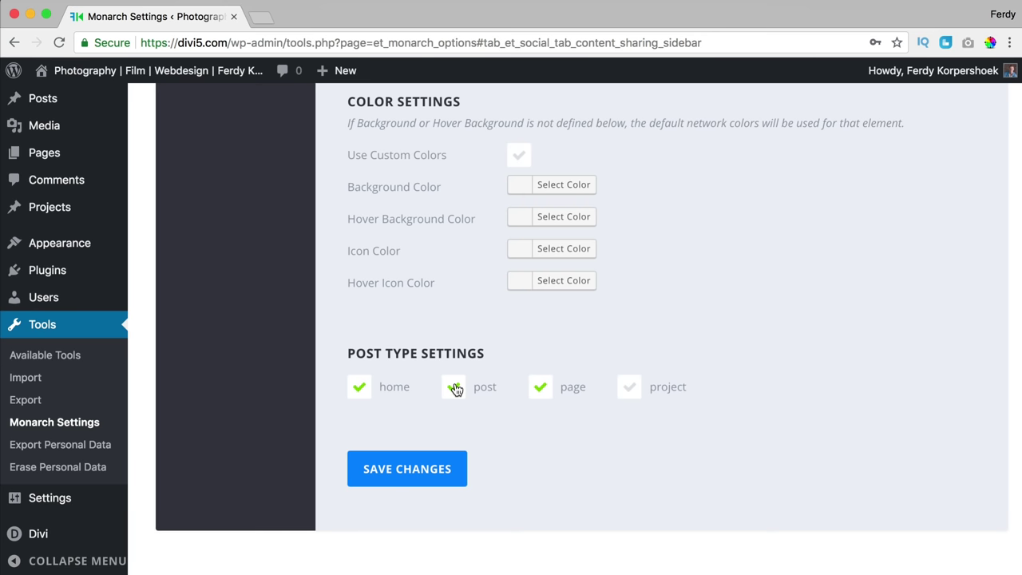
left_click(541, 389)
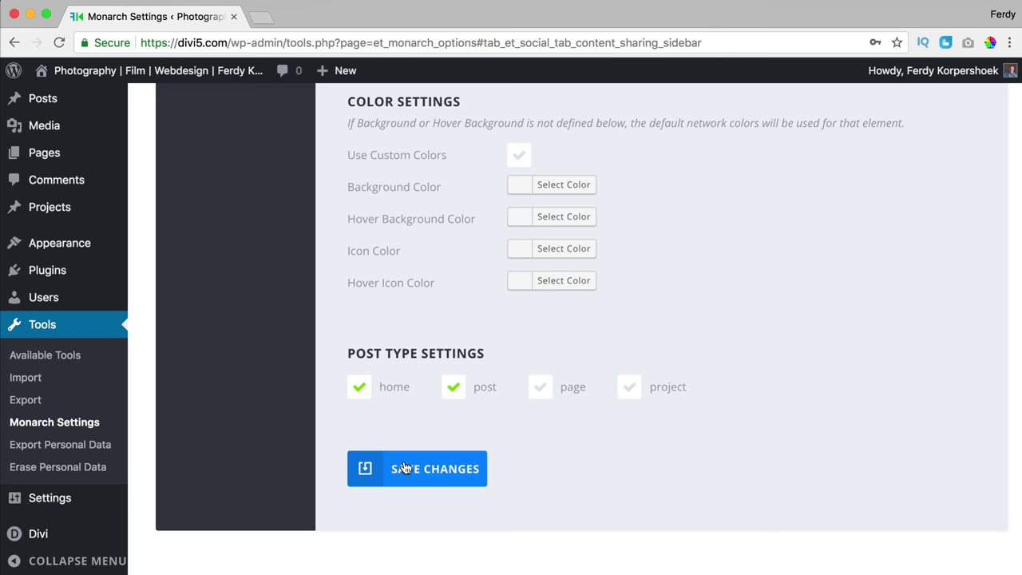
Open the site's homepage in a new tab, view the share sidebar, and return to the Monarch settings.
left_click(186, 76, "super")
left_click(296, 19)
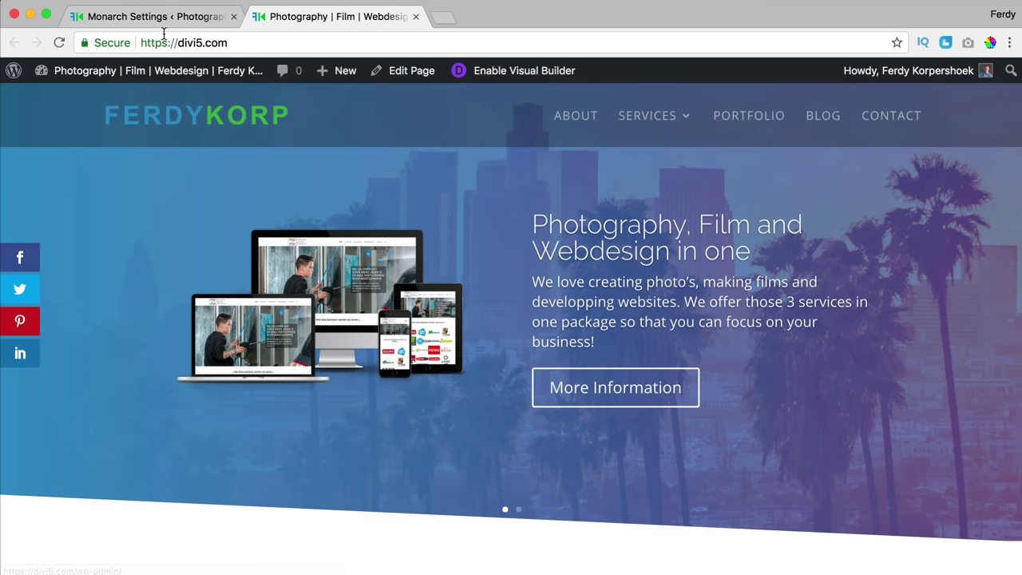
left_click(225, 19)
Choose the fourth icon style for the sidebar share icons and save the changes.
scroll(404, 243, "up", 10)
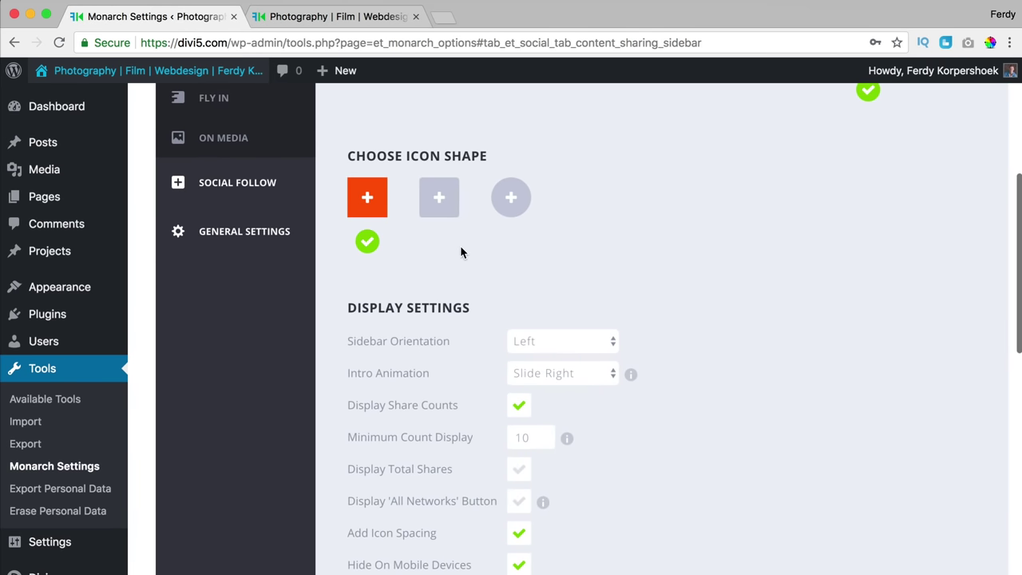
scroll(459, 252, "up", 4)
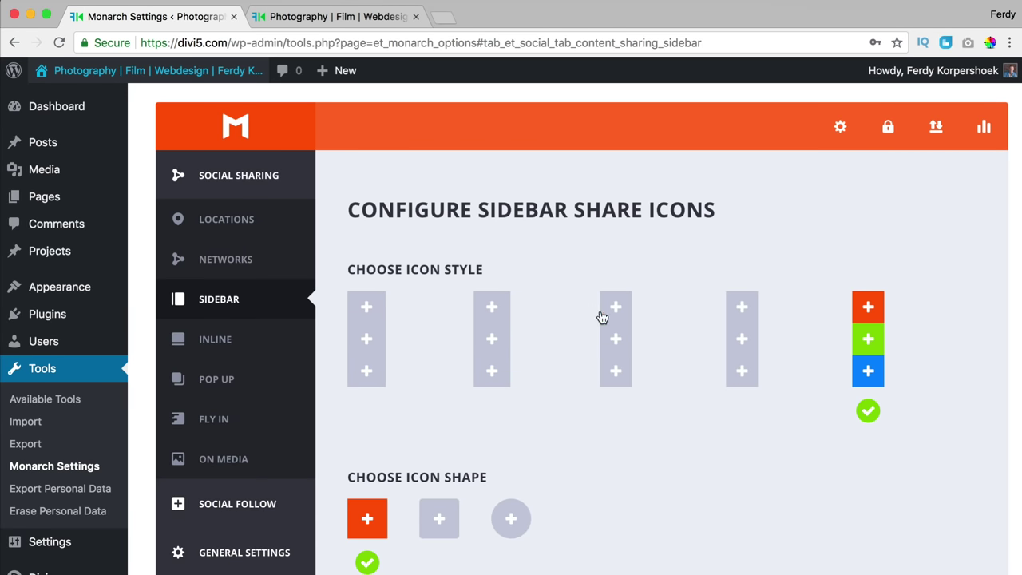
left_click(732, 411)
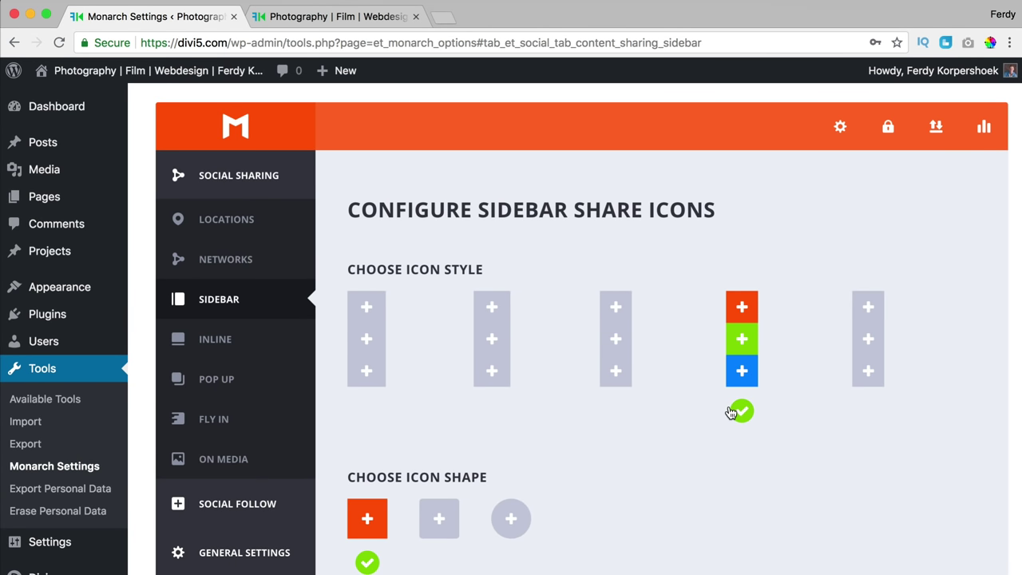
scroll(372, 369, "down", 20)
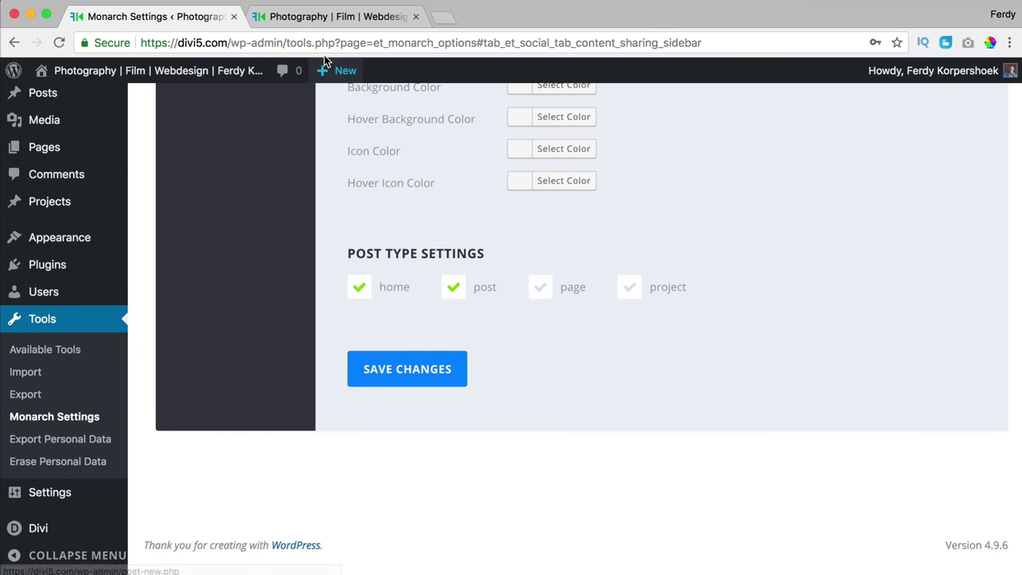
Test the sidebar on the reloaded homepage by collapsing and expanding it, and open and close the Facebook share window.
left_click(324, 23)
key("super+r")
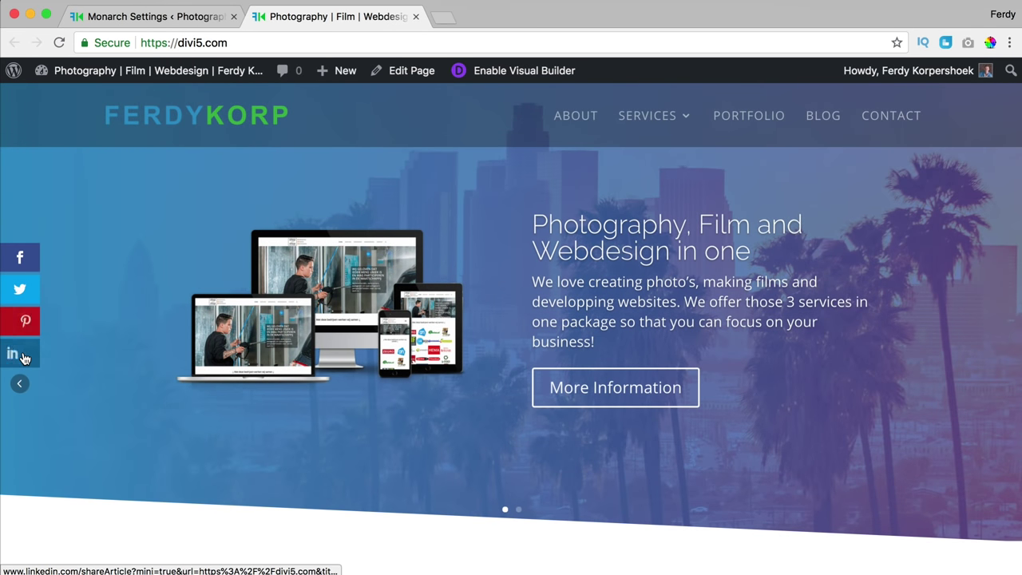
left_click(20, 383)
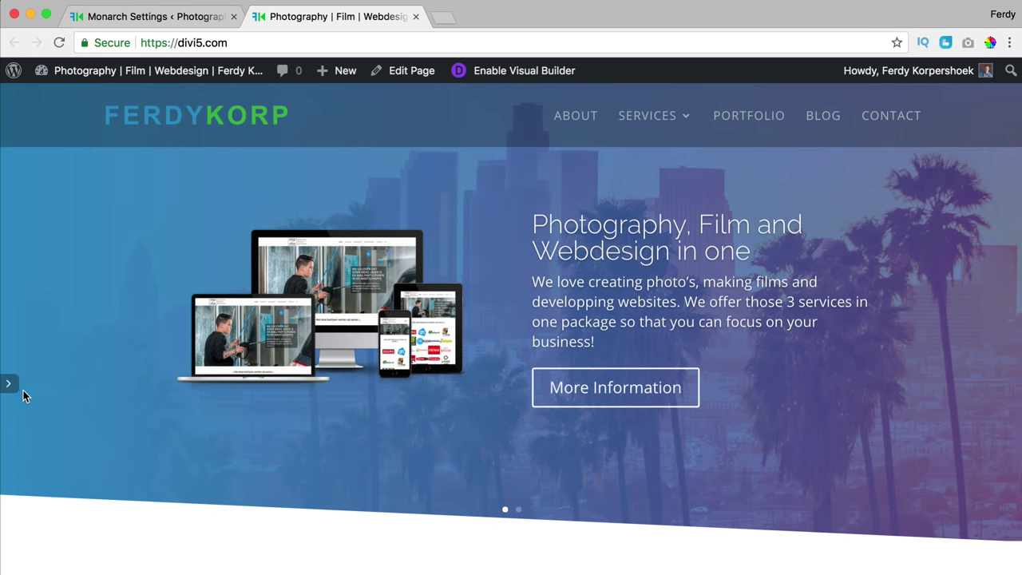
left_click(9, 385)
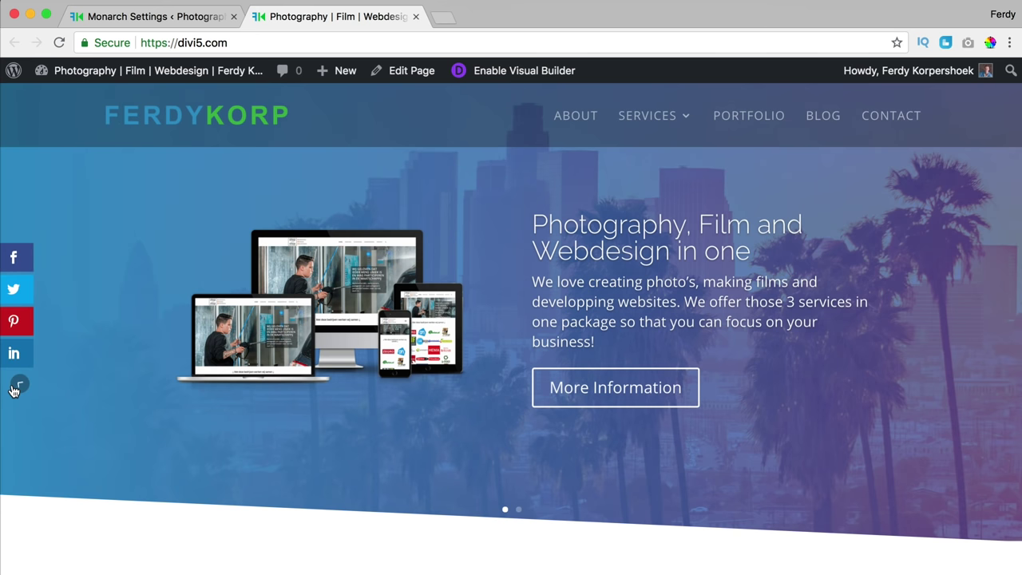
left_click(22, 259)
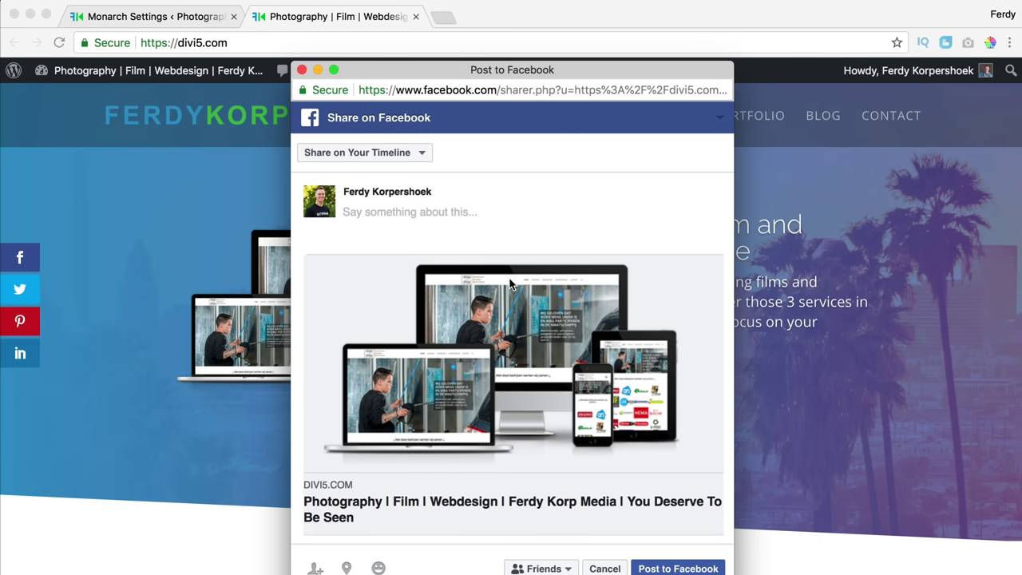
left_click(301, 70)
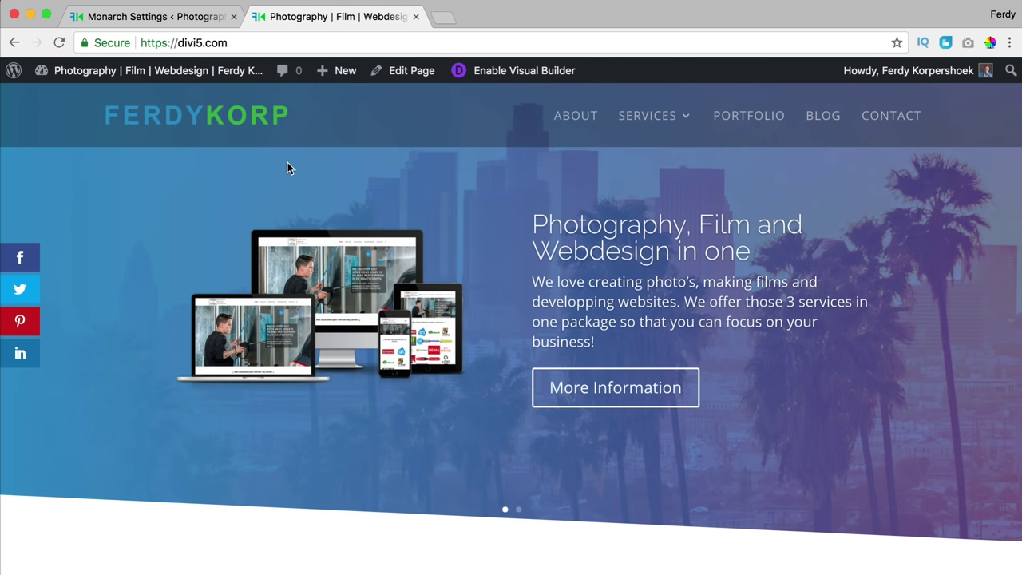
Check the Services page for the share sidebar and compare it with the sidebar's page post type setting.
left_click(659, 119)
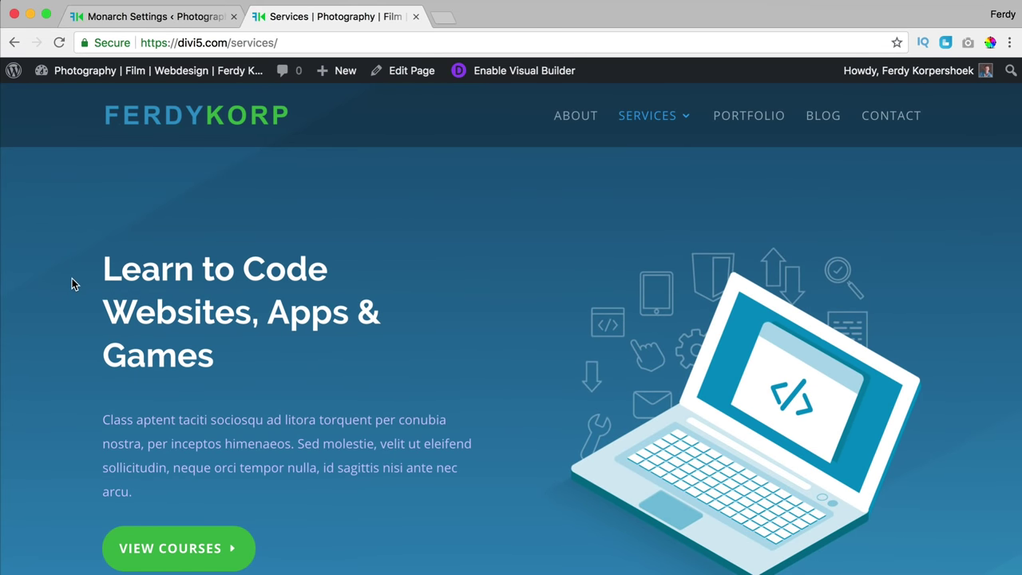
left_click(146, 22)
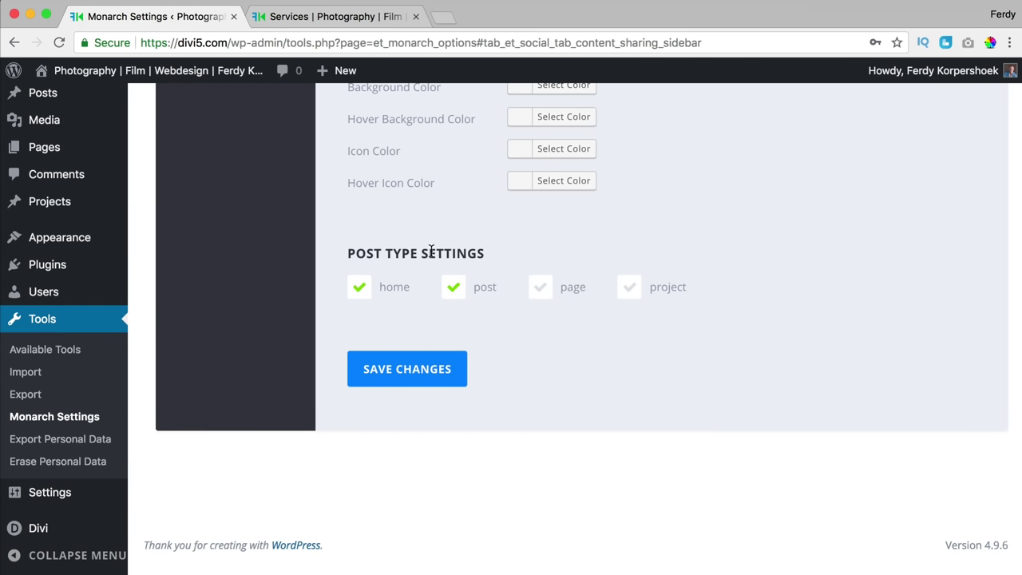
left_click(529, 289)
Open the blog post "As A Man Thinks In His Heart So Is He" and check its share sidebar against the post setting.
left_click(322, 23)
left_click(826, 124)
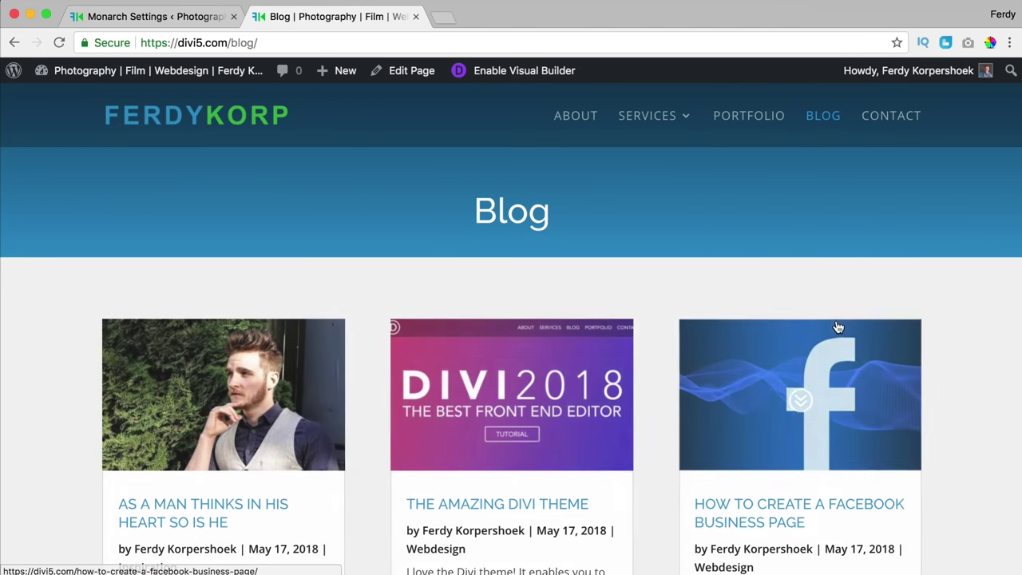
left_click(269, 397)
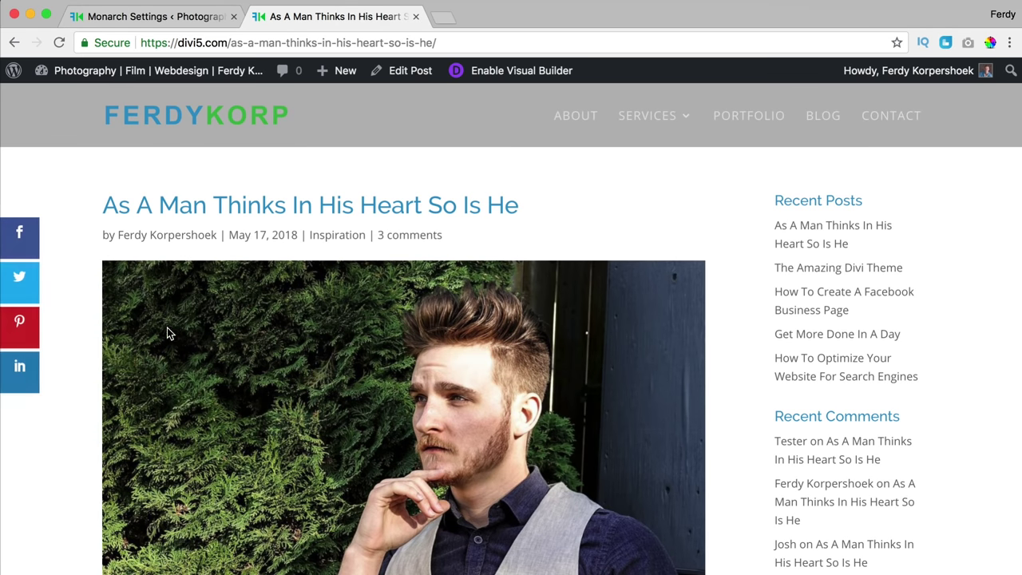
left_click(151, 16)
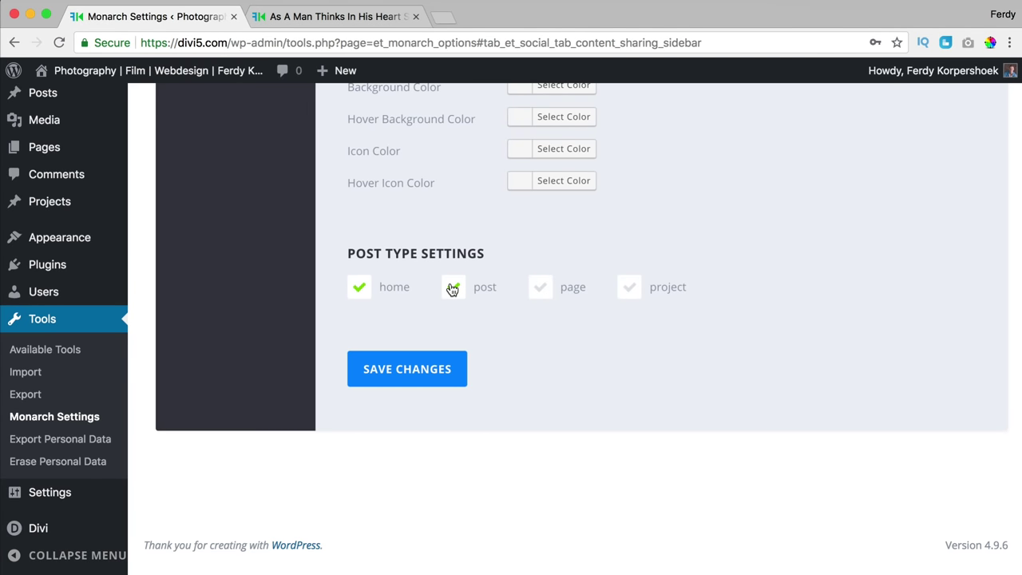
left_click(331, 16)
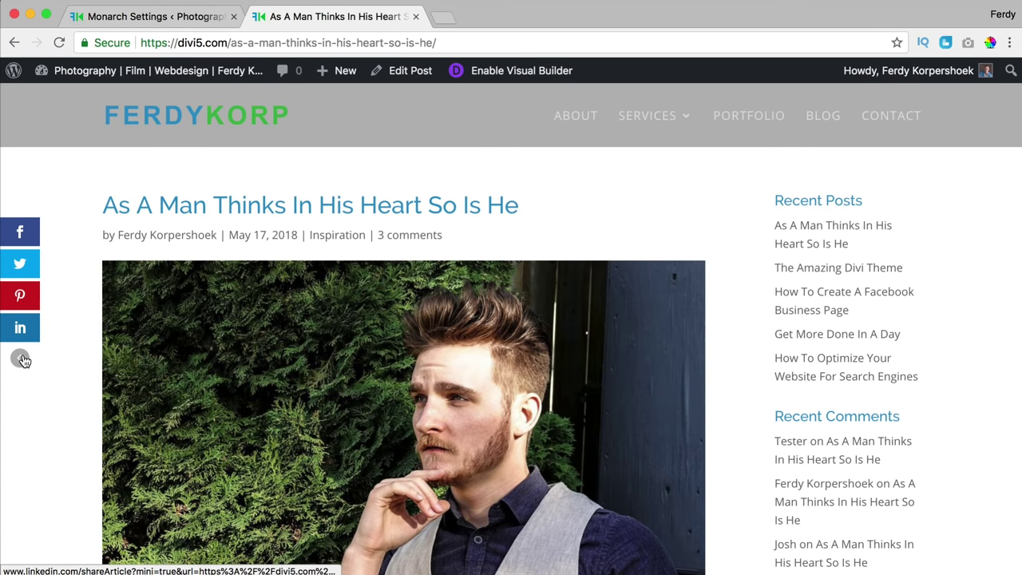
Turn on Display 'All Networks' Button for the sidebar and save the changes.
left_click(152, 17)
scroll(399, 300, "up", 7)
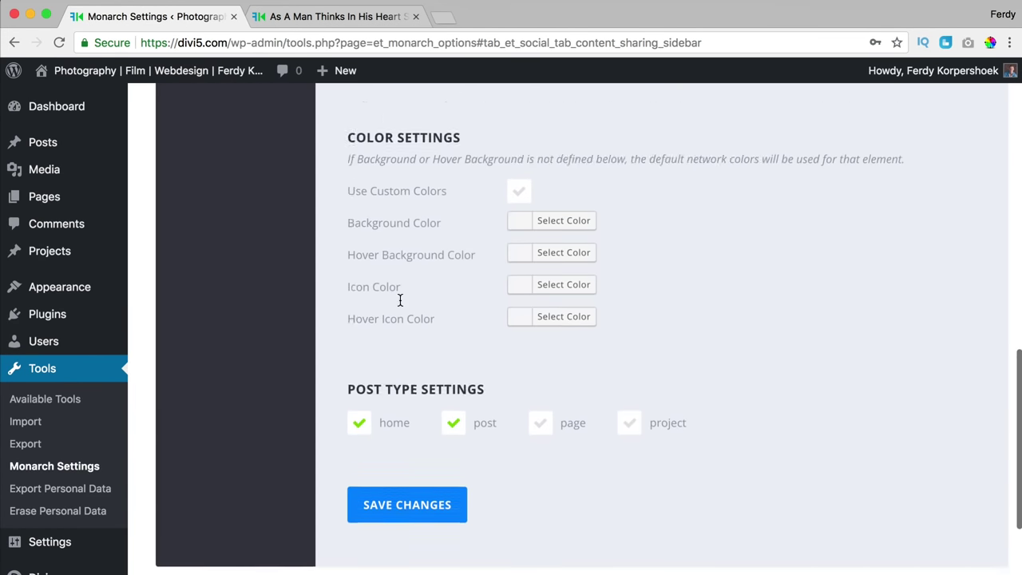
scroll(399, 299, "down", 1)
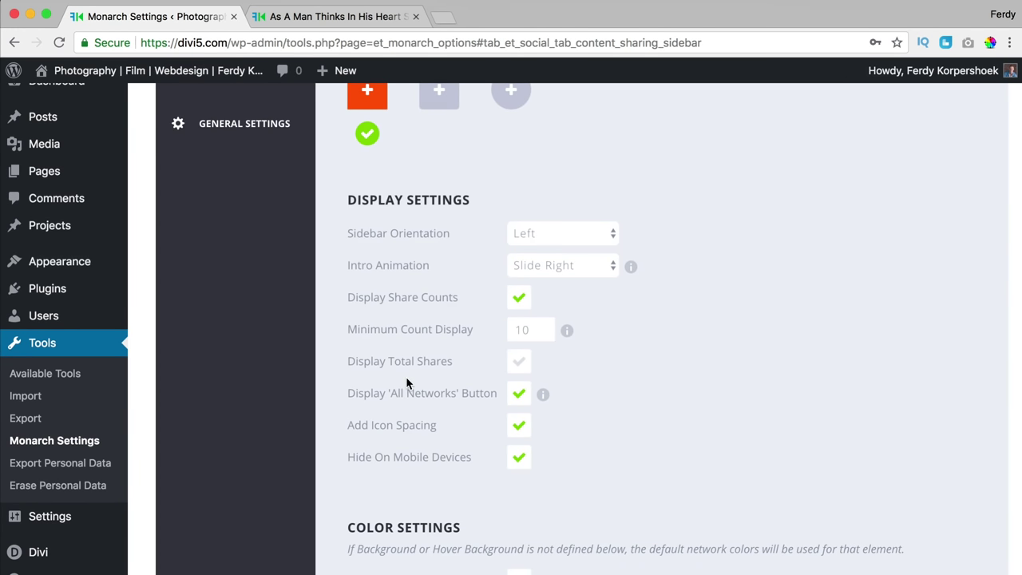
scroll(405, 376, "down", 10)
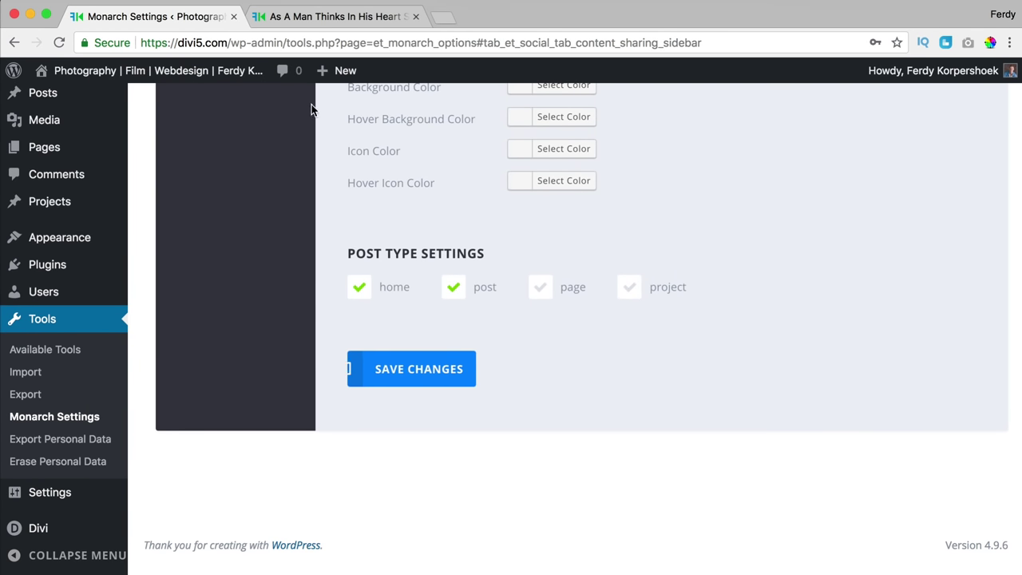
View the homepage's share sidebar and open and close its list of all networks.
left_click(375, 16)
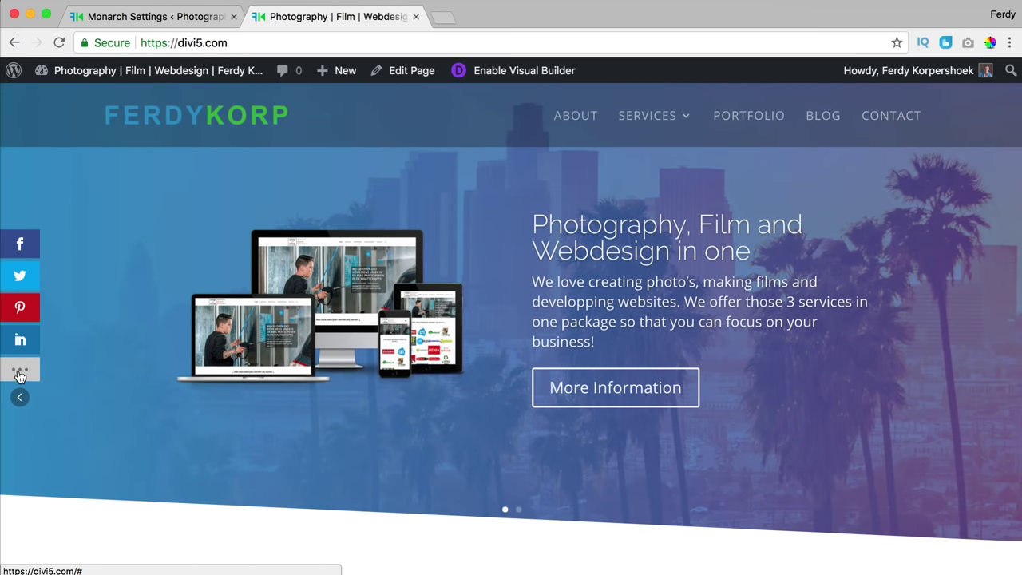
left_click(20, 372)
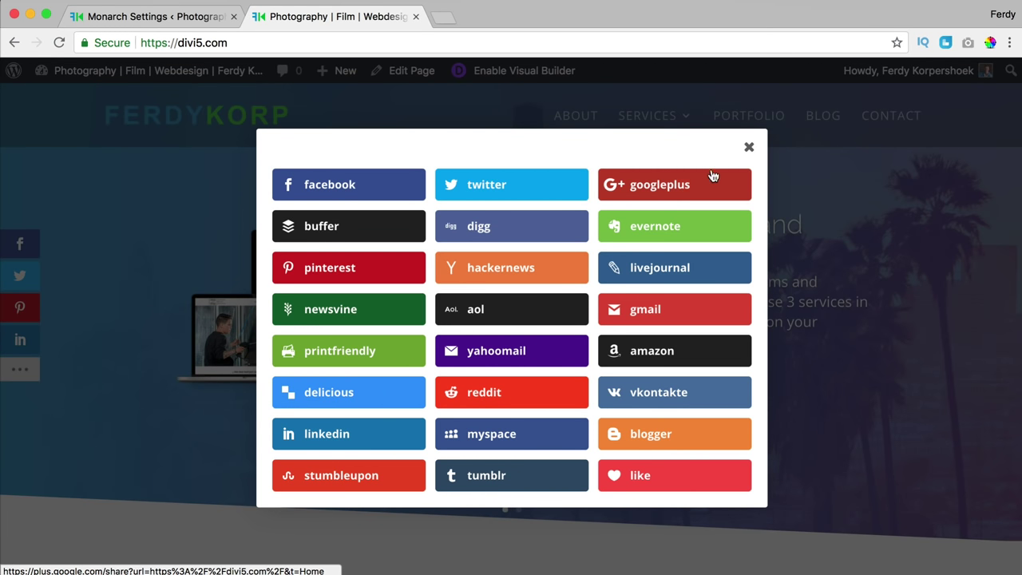
left_click(748, 147)
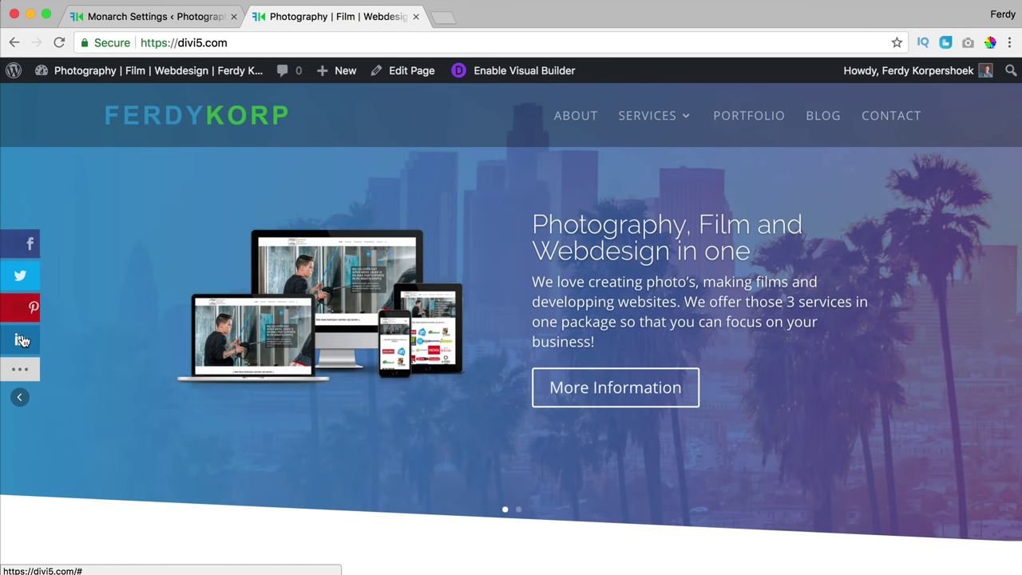
Enable the Inline, Pop Up, Fly In and Media sharing locations in addition to Sidebar.
left_click(173, 17)
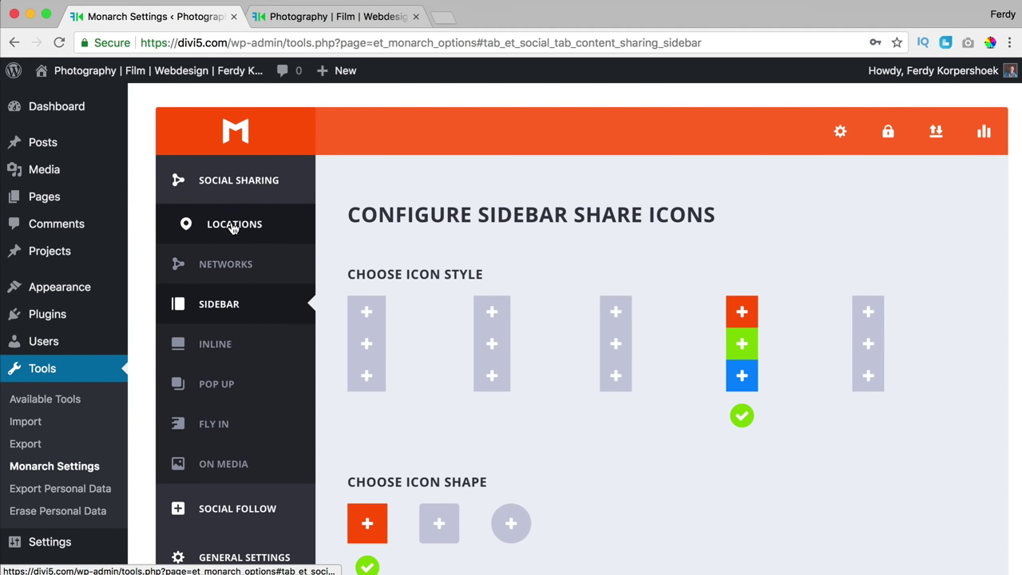
left_click(233, 226)
scroll(583, 409, "down", 1)
left_click(581, 406)
left_click(741, 406)
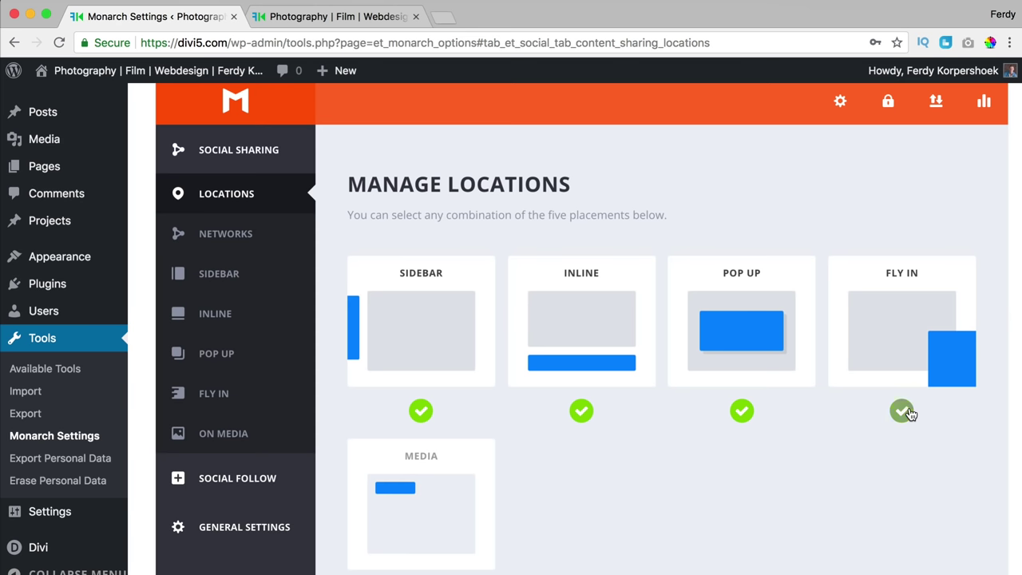
left_click(903, 411)
scroll(612, 424, "down", 5)
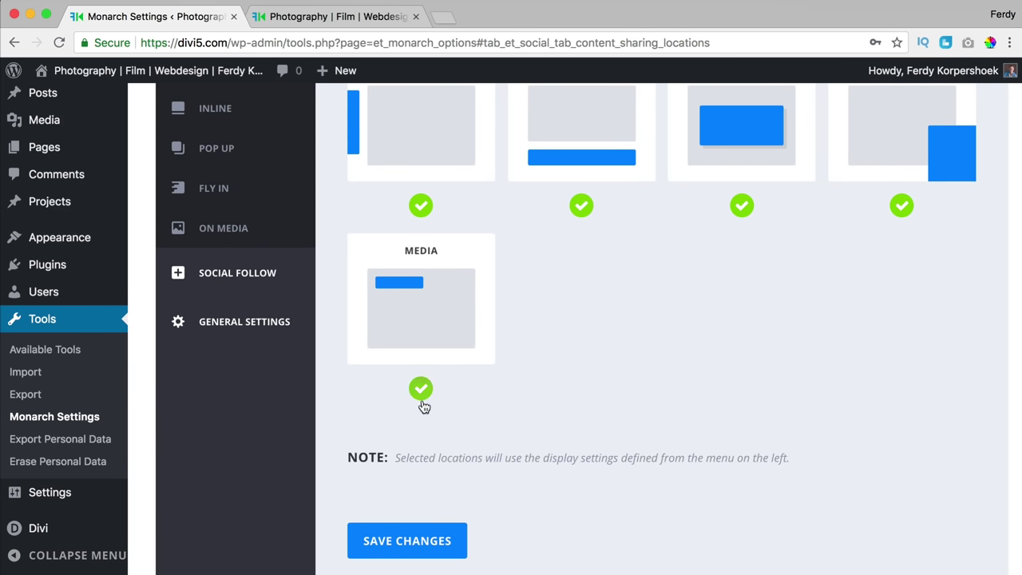
scroll(554, 346, "up", 5)
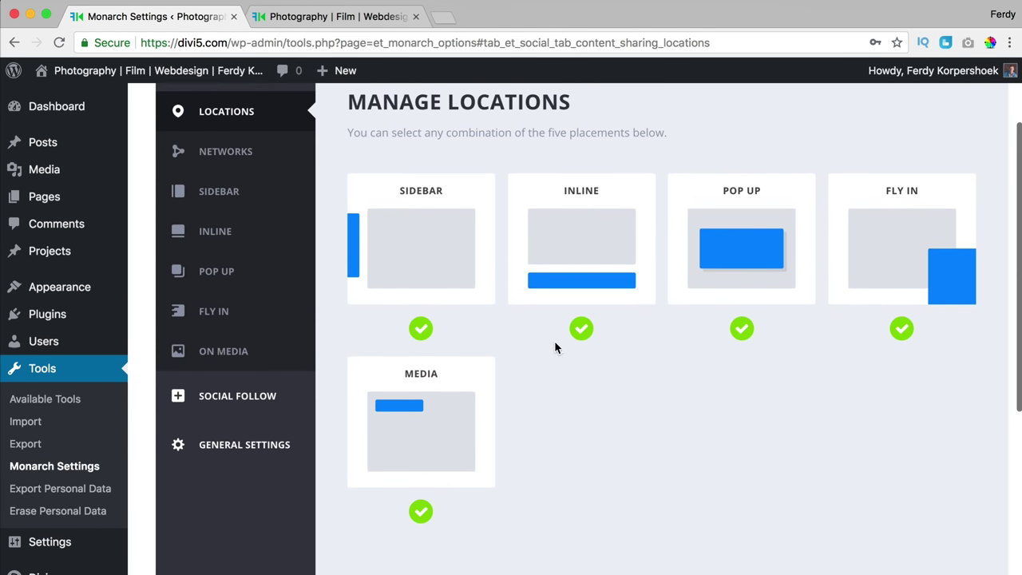
Review the inline share icons' style, shape, display and post type settings.
left_click(230, 262)
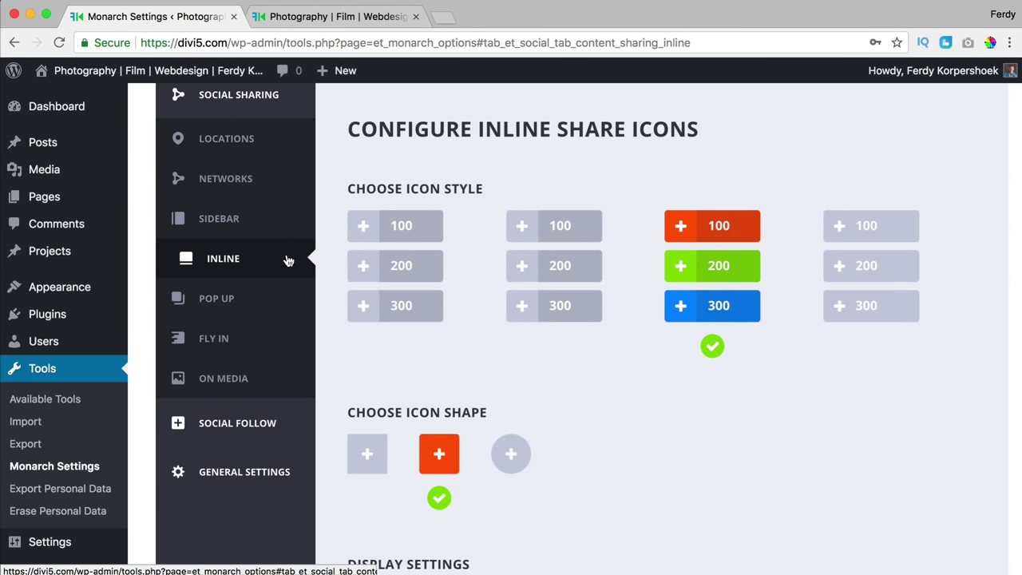
scroll(485, 238, "down", 10)
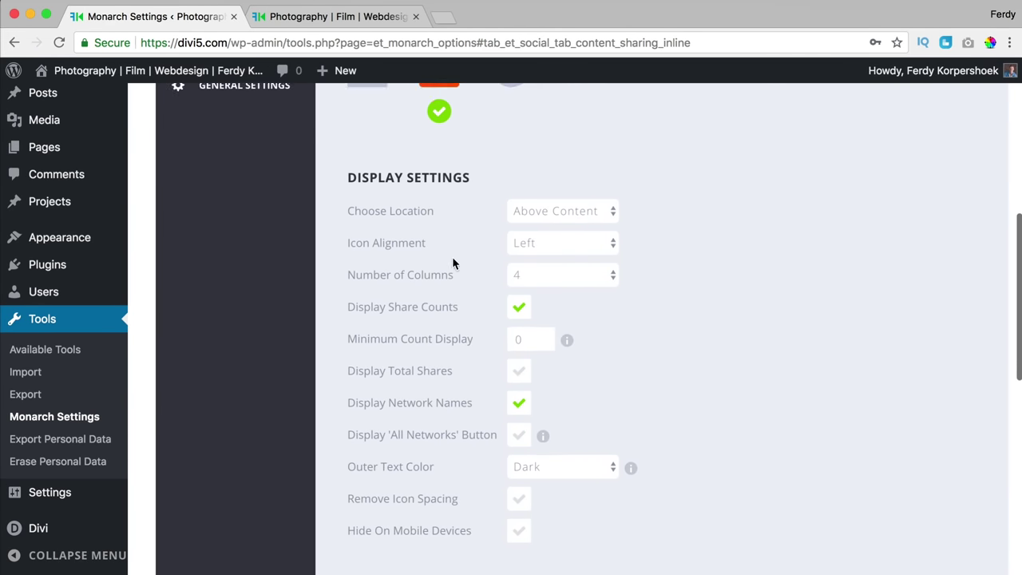
scroll(452, 264, "down", 4)
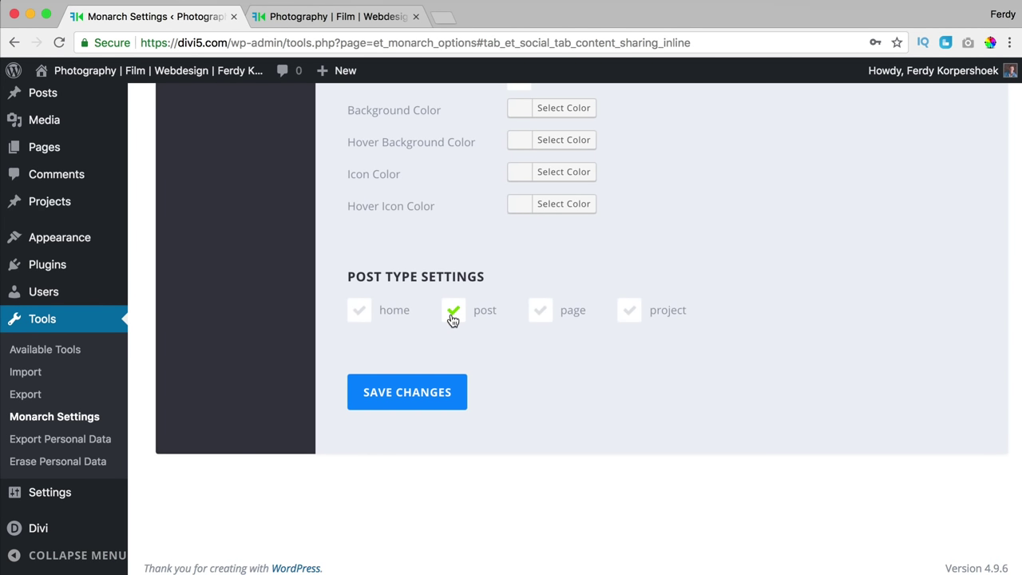
Open the blog post "As A Man Thinks In His Heart So Is He" on the site to check the inline share icons.
left_click(334, 19)
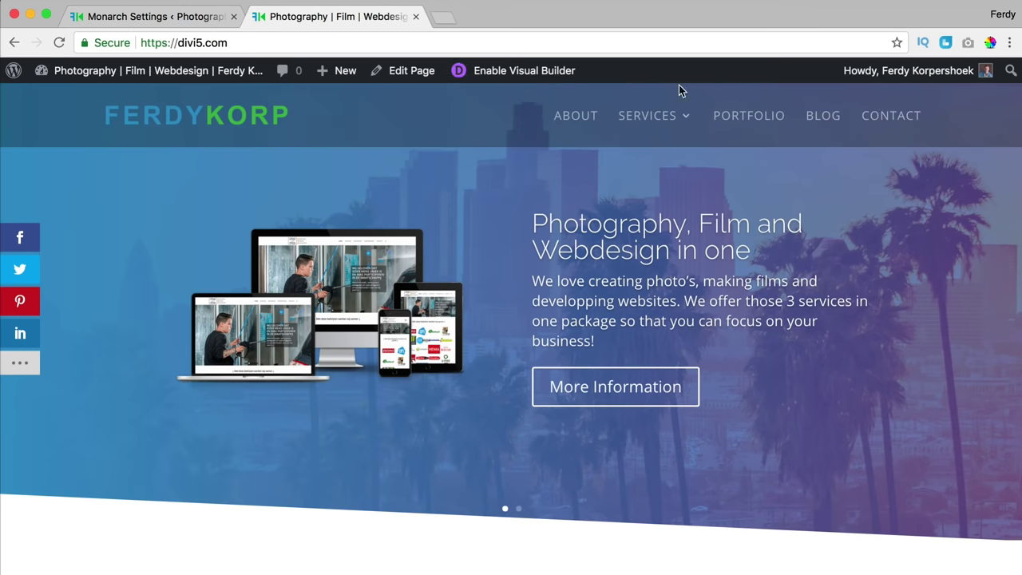
left_click(826, 120)
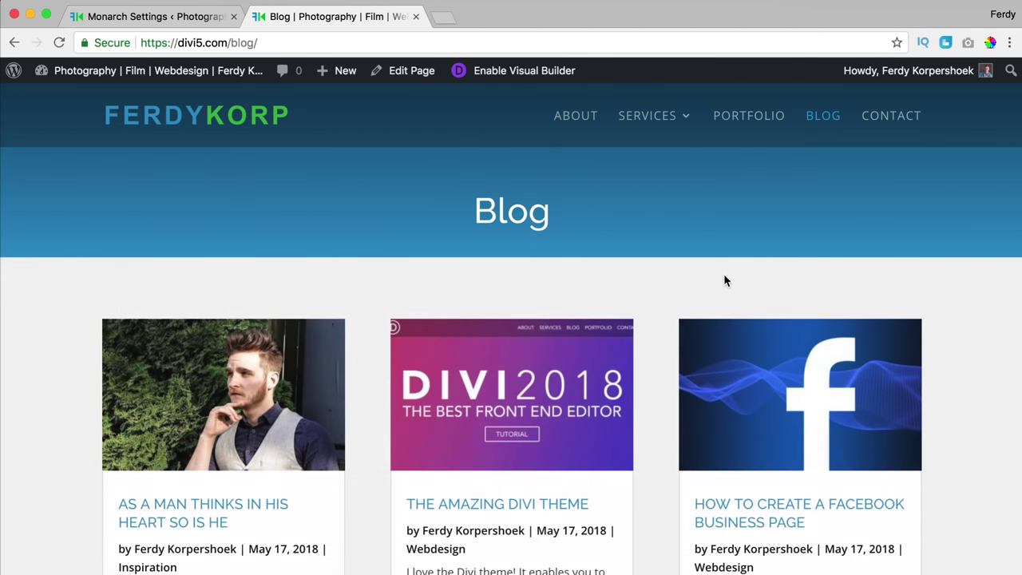
scroll(552, 295, "down", 5)
left_click(244, 241)
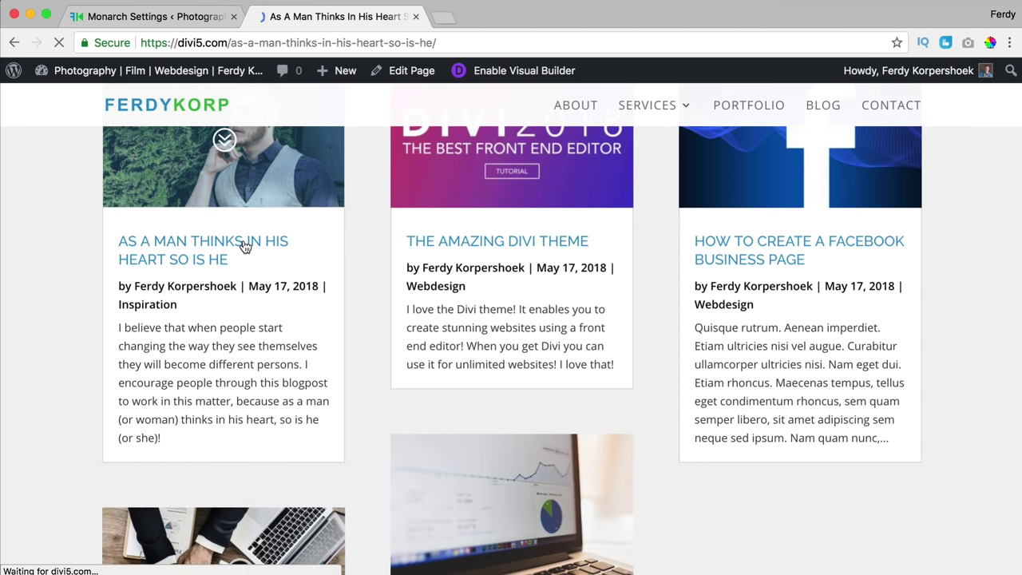
Look through the blog post to check the inline share icons above the content and the fly-in near the comments.
scroll(288, 242, "down", 8)
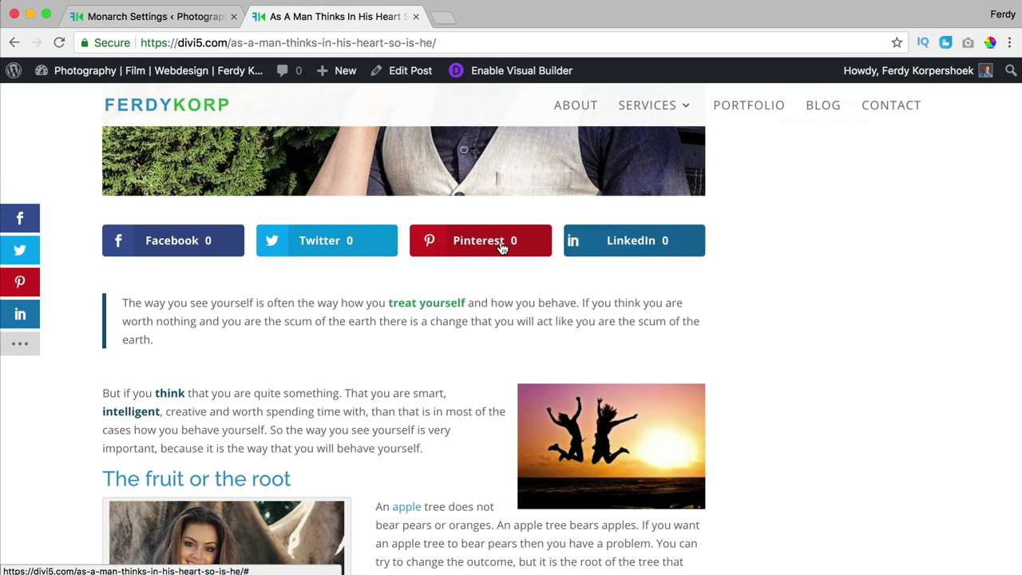
scroll(326, 305, "down", 10)
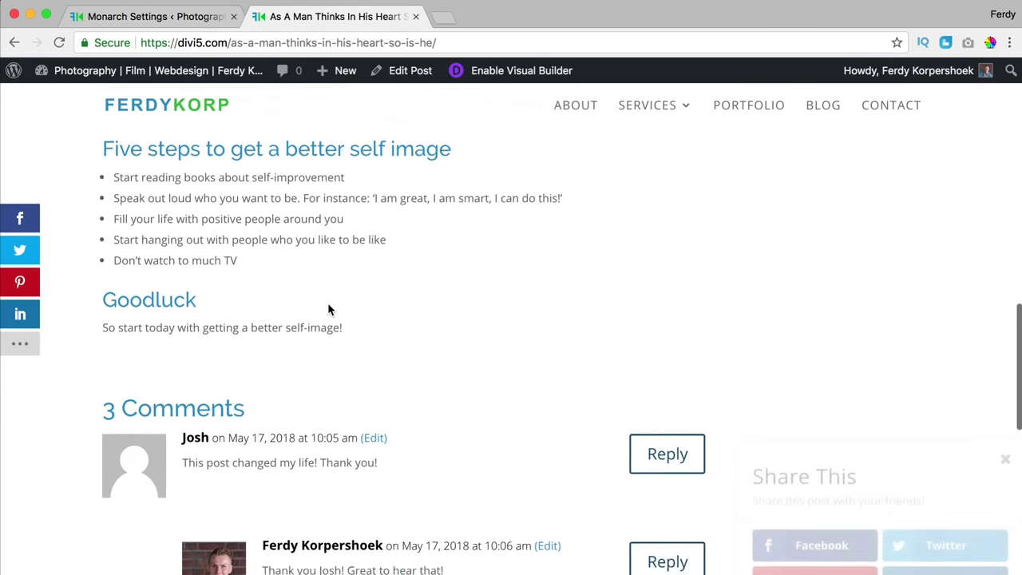
scroll(327, 307, "down", 5)
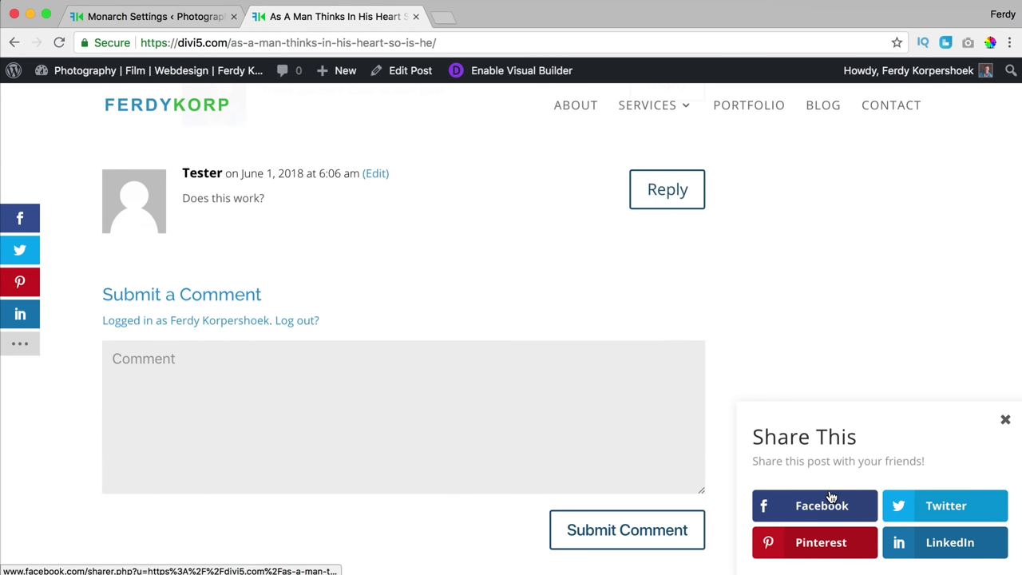
scroll(459, 369, "up", 15)
scroll(183, 272, "down", 2)
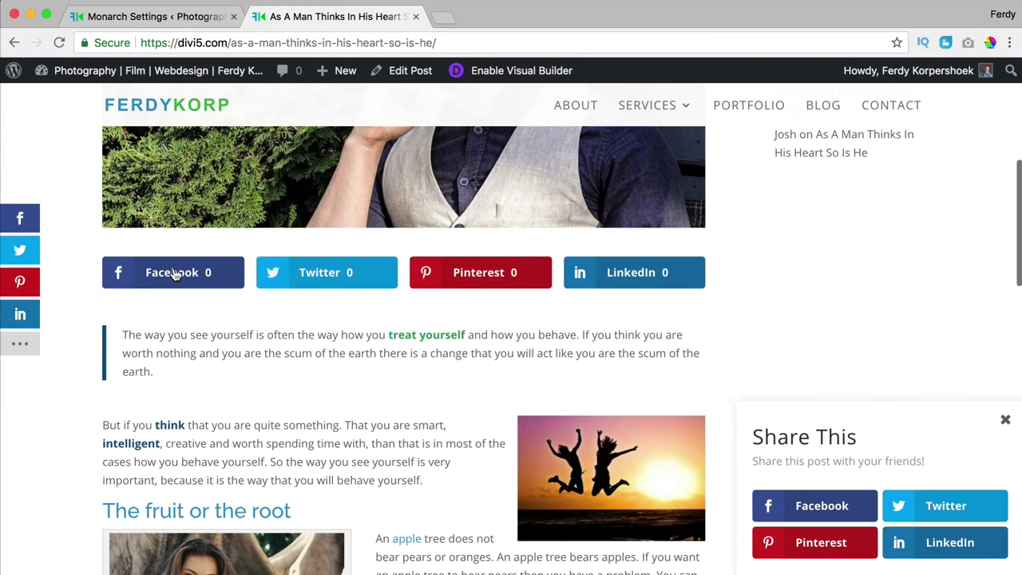
Set the inline share icons' location to Above + Below and their number of columns to Auto Width.
left_click(189, 18)
scroll(471, 265, "up", 15)
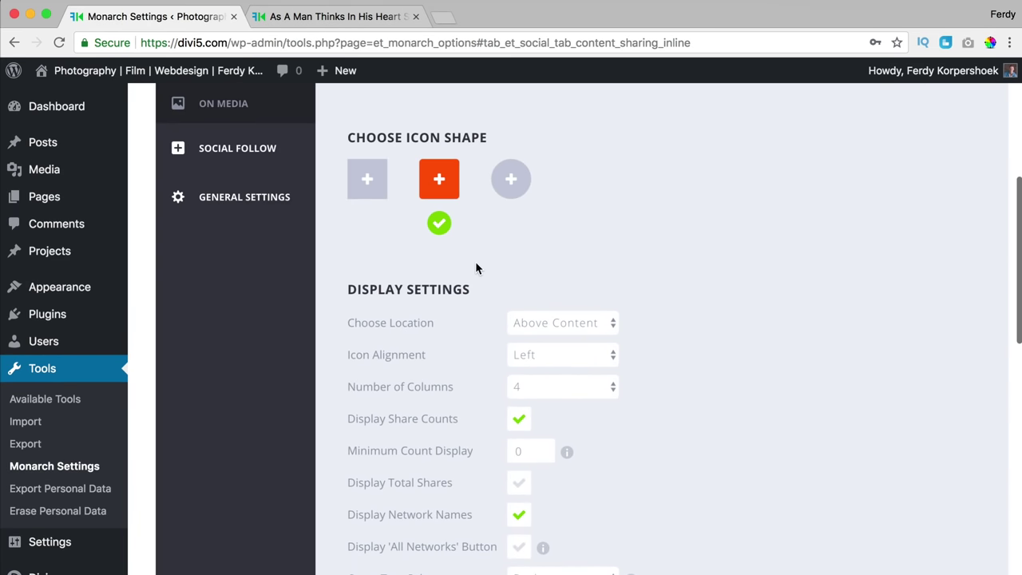
scroll(474, 265, "up", 2)
scroll(540, 219, "down", 5)
left_click(546, 216)
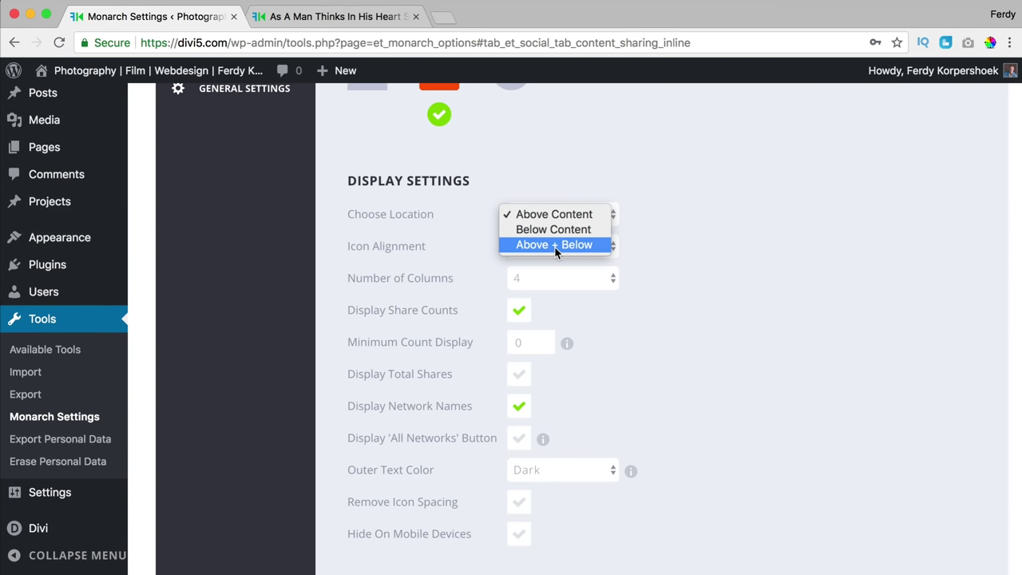
left_click(555, 245)
left_click(557, 276)
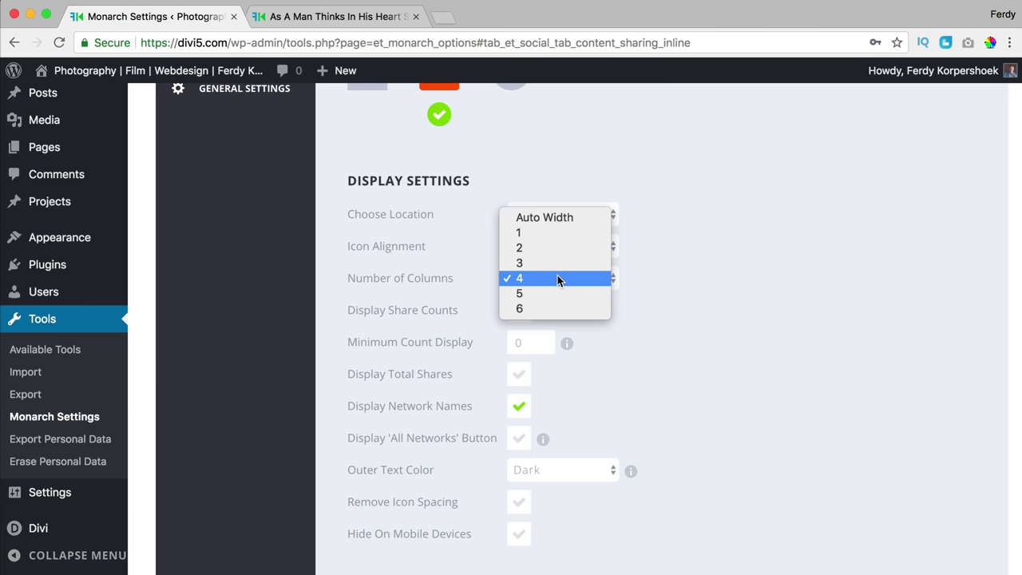
left_click(545, 217)
Turn off Display Share Counts for the inline icons, save the changes and reload the blog post to check them.
scroll(519, 223, "down", 3)
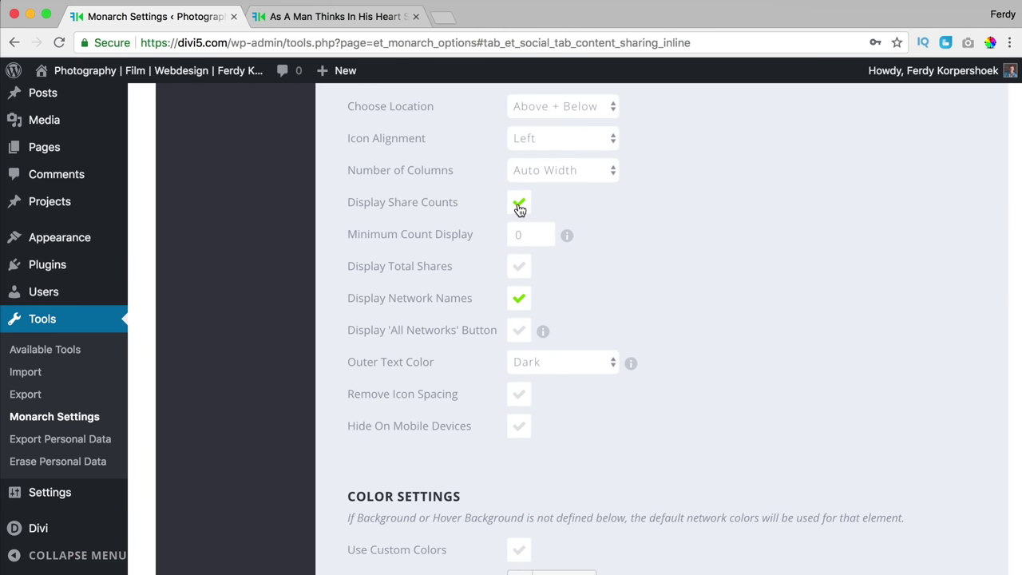
left_click(518, 206)
scroll(455, 233, "down", 10)
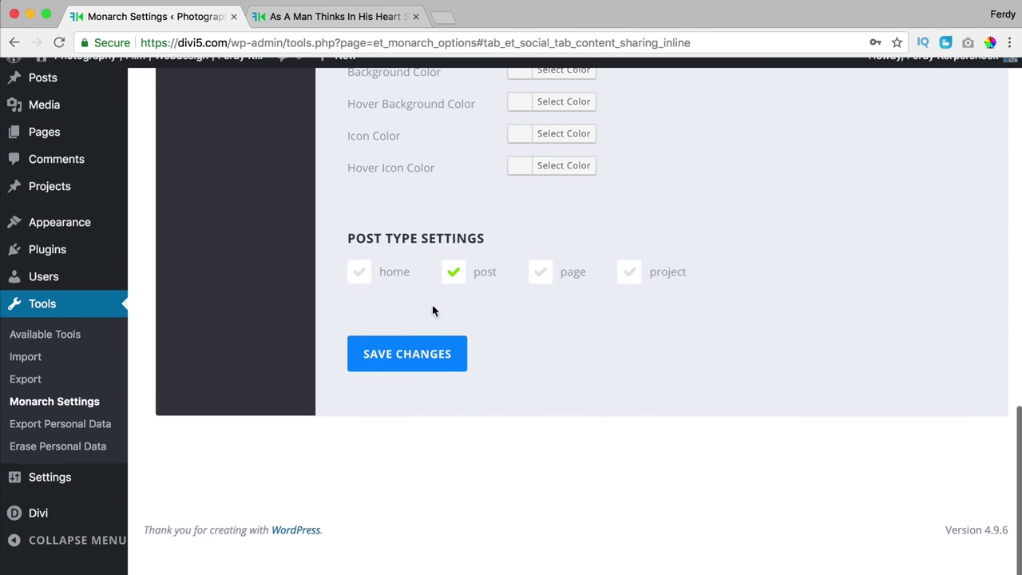
left_click(410, 363)
key("ctrl+Tab")
key("super+r")
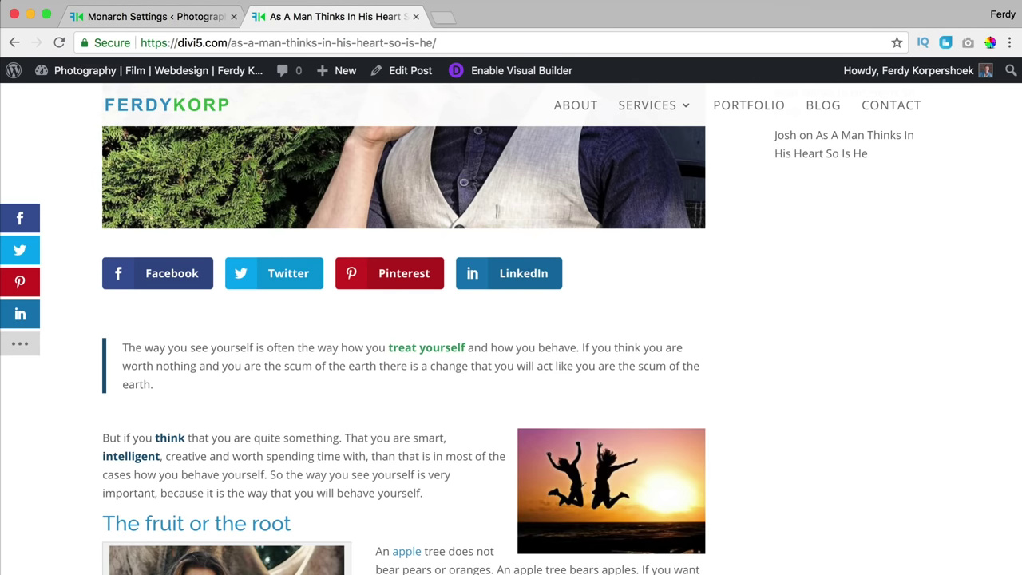
Set the inline share icons' number of columns to 4 and save the changes.
key("ctrl+shift+Tab")
scroll(511, 328, "up", 15)
scroll(528, 321, "down", 2)
scroll(528, 320, "down", 5)
left_click(547, 216)
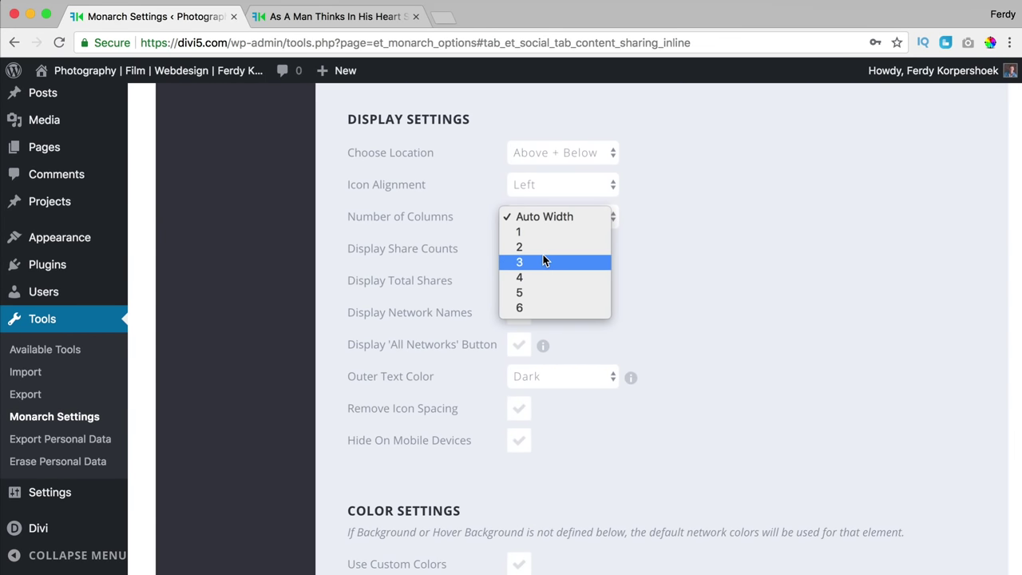
left_click(537, 277)
scroll(620, 288, "down", 6)
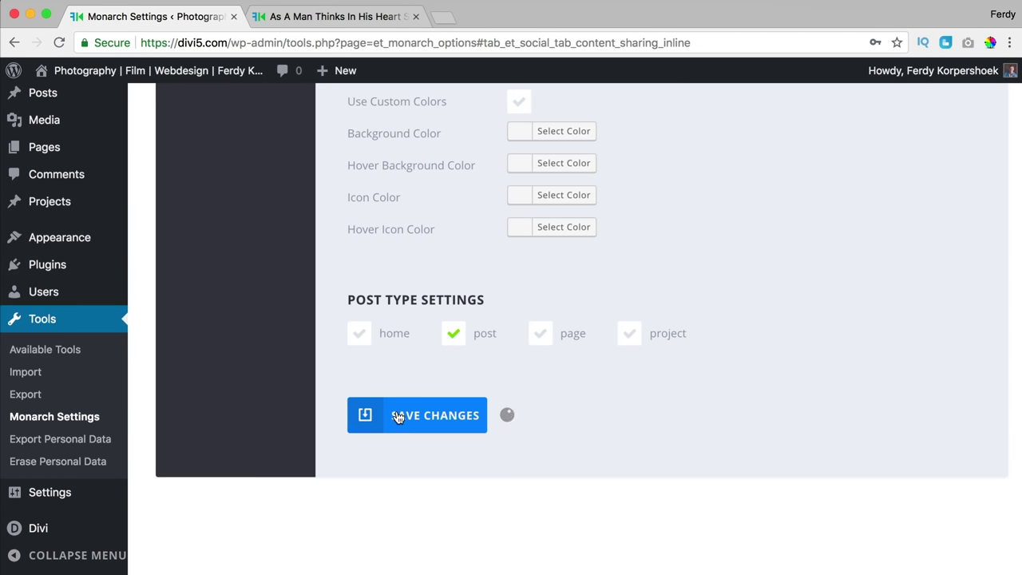
left_click(398, 417)
Reload the blog post and check the inline share icons above and below its content.
left_click(296, 18)
key("super+r")
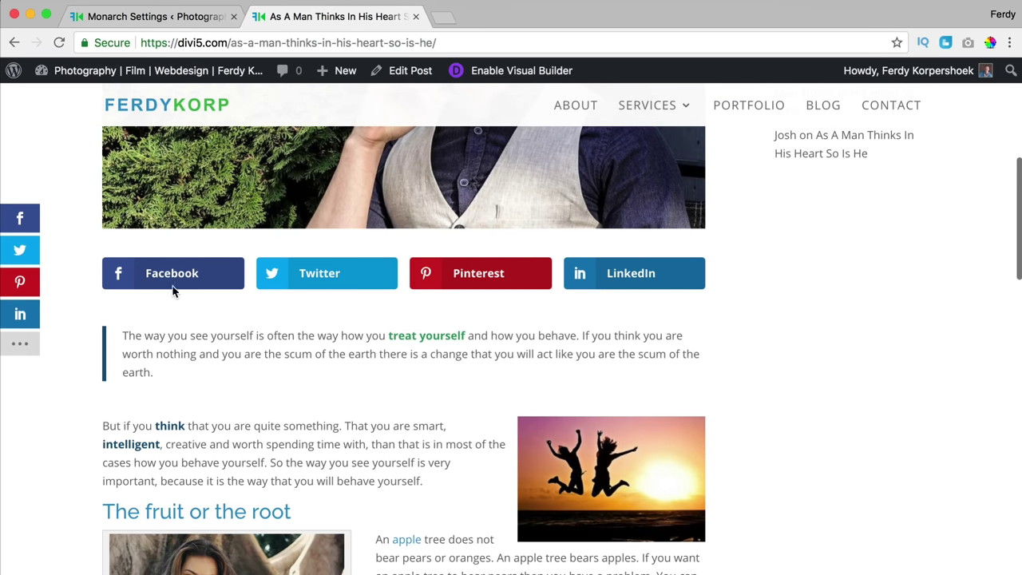
scroll(330, 270, "down", 15)
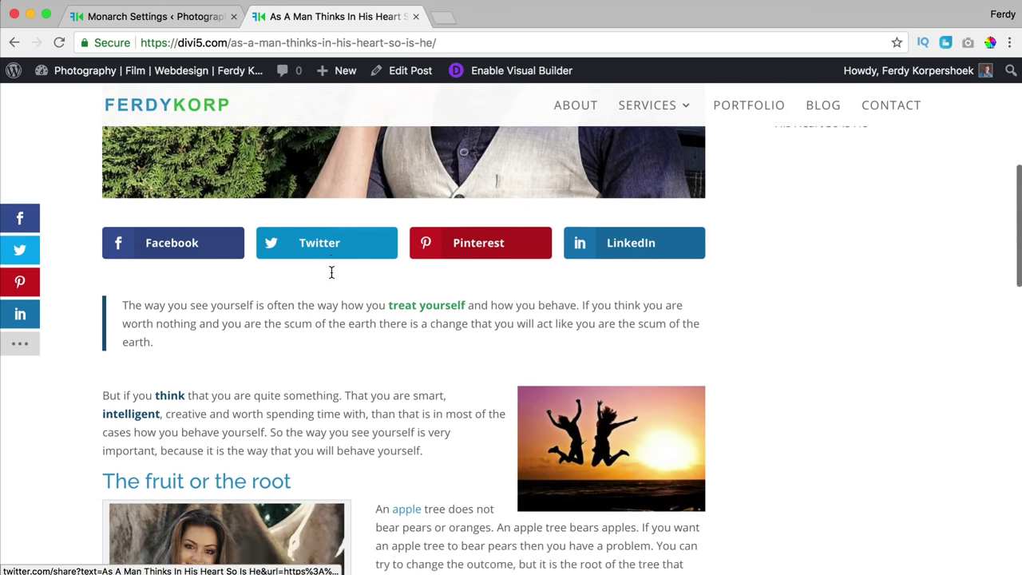
scroll(173, 216, "down", 3)
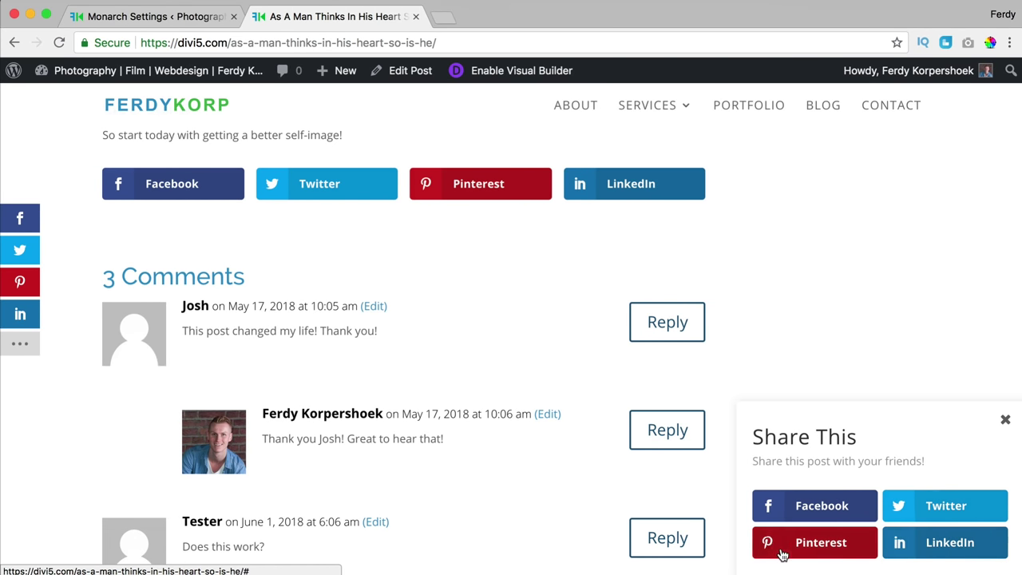
Set the fly-in's location to Bottom Left and its icon alignment to Centered in the Monarch settings.
left_click(183, 17)
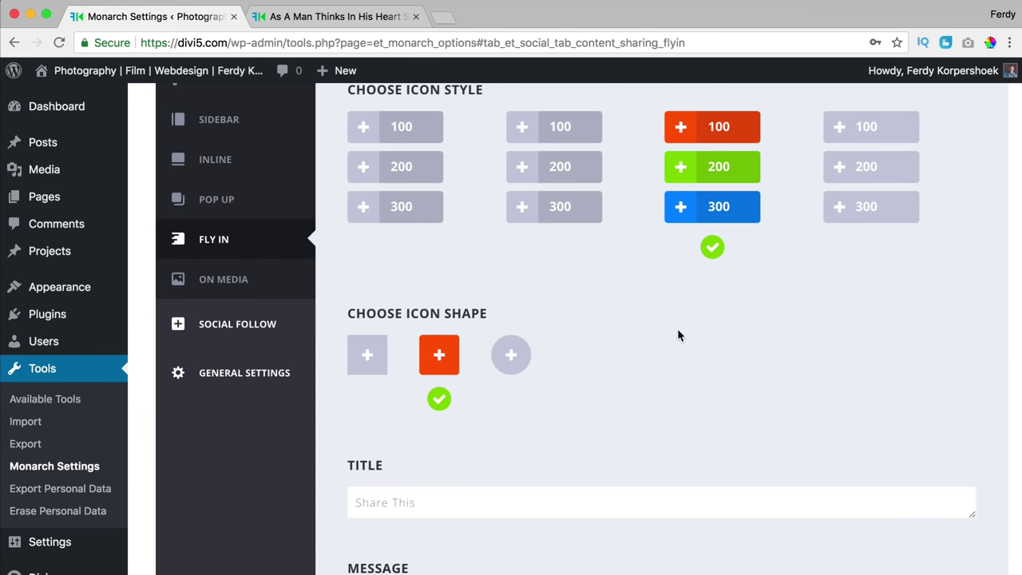
scroll(682, 335, "down", 5)
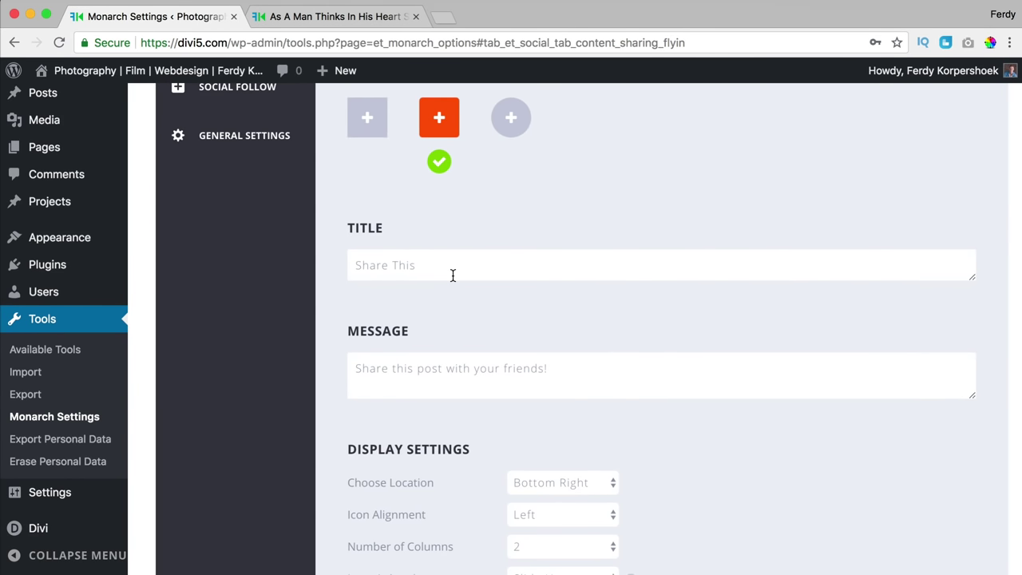
scroll(452, 276, "down", 6)
left_click(537, 206)
left_click(538, 229)
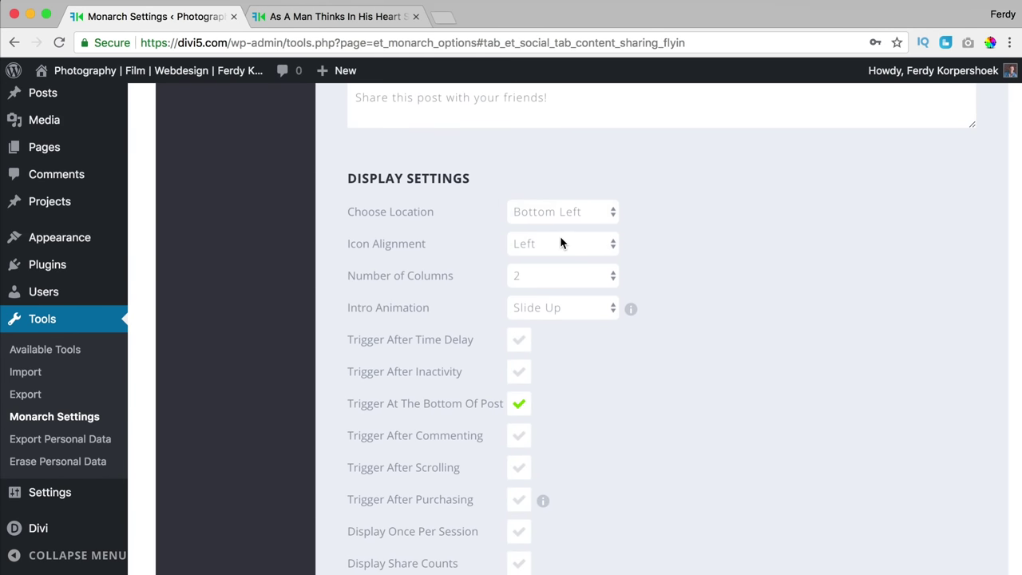
left_click(556, 245)
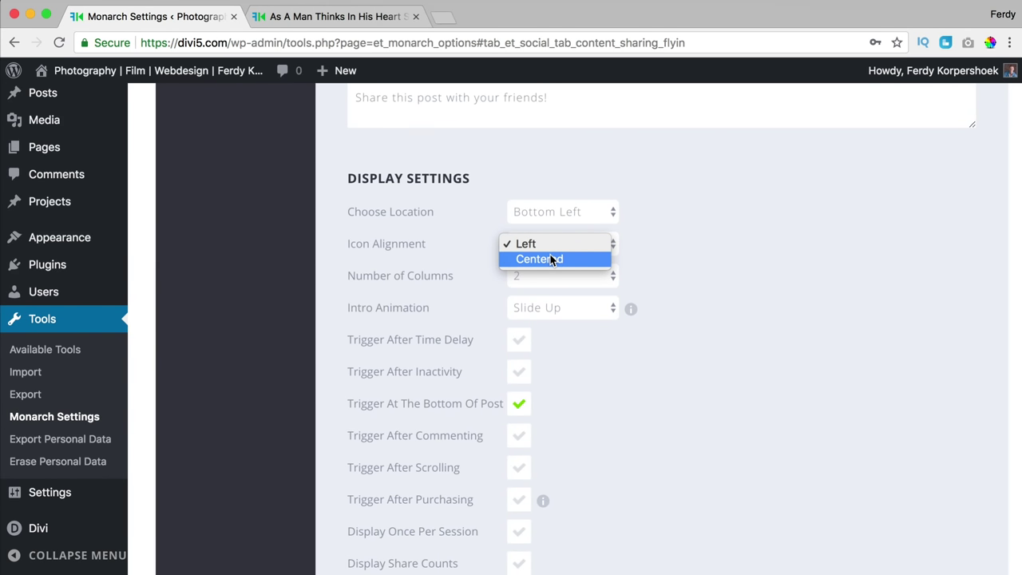
left_click(552, 260)
Set the fly-in icons to 1 column, enable the home post type and save the fly-in settings.
scroll(701, 261, "down", 2)
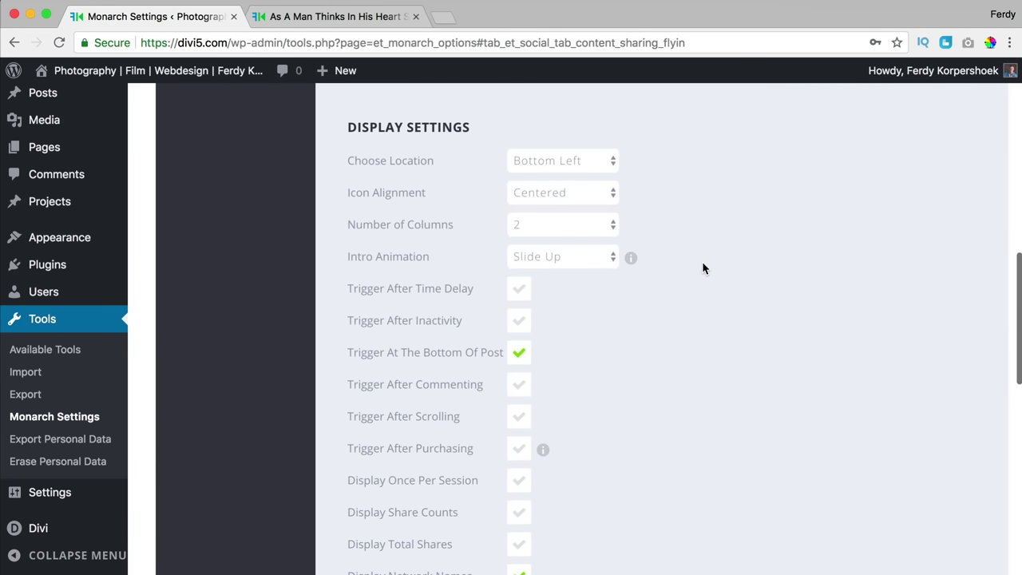
left_click(562, 222)
left_click(556, 206)
scroll(674, 272, "down", 10)
left_click(415, 364)
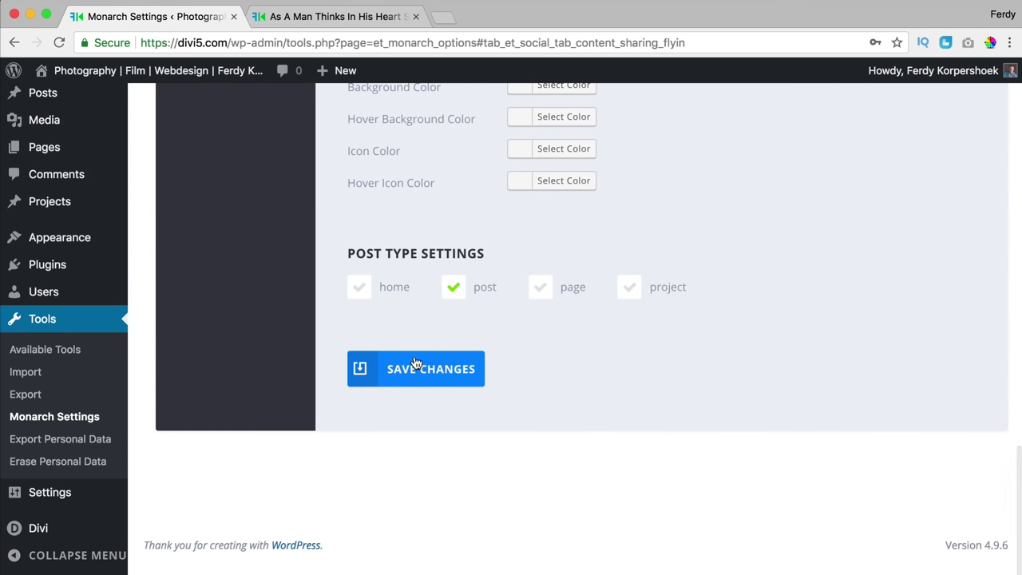
left_click(359, 289)
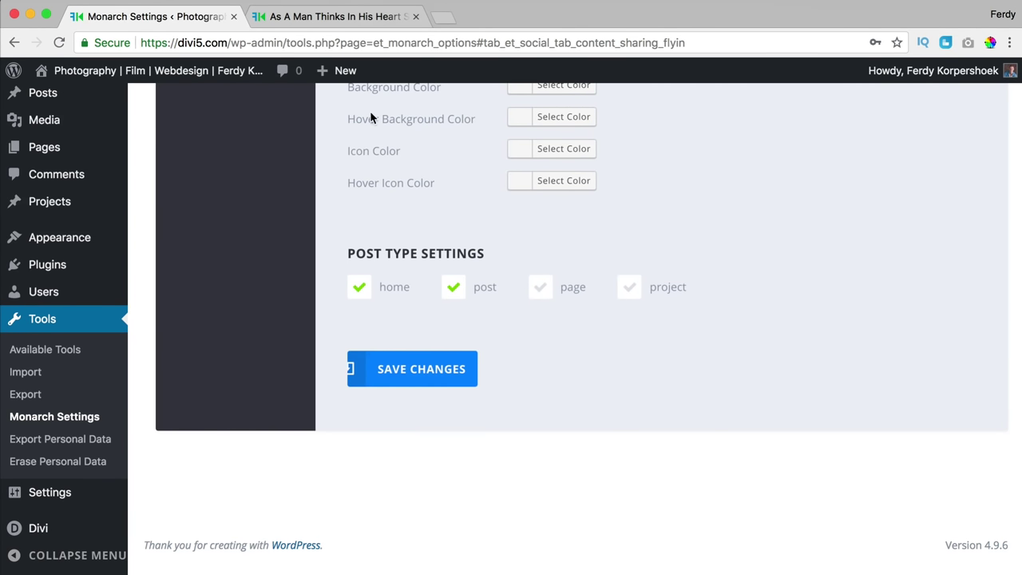
Close the share pop-up on the blog post and check the fly-in beside the comment form.
left_click(337, 16)
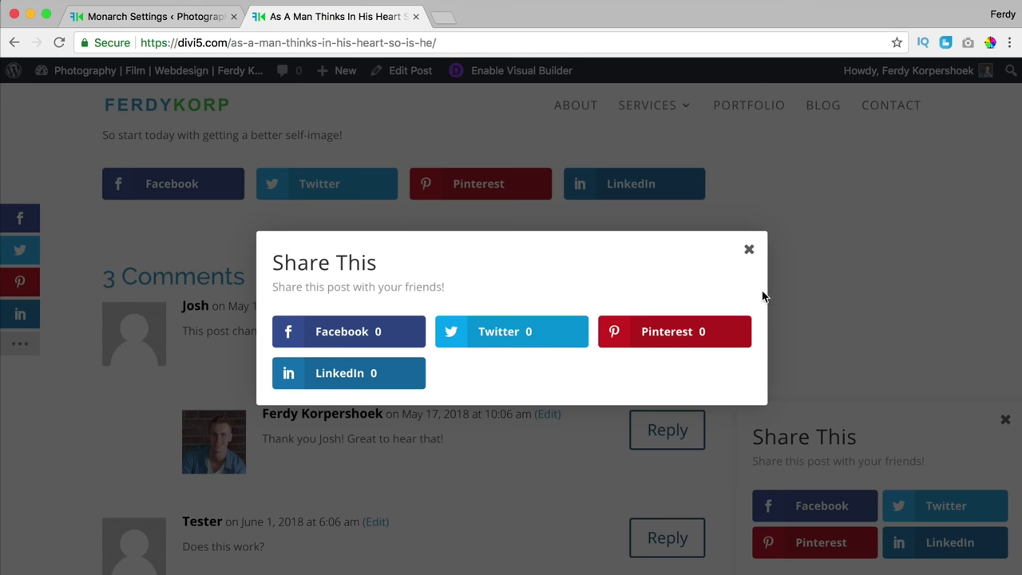
left_click(747, 250)
scroll(756, 289, "down", 6)
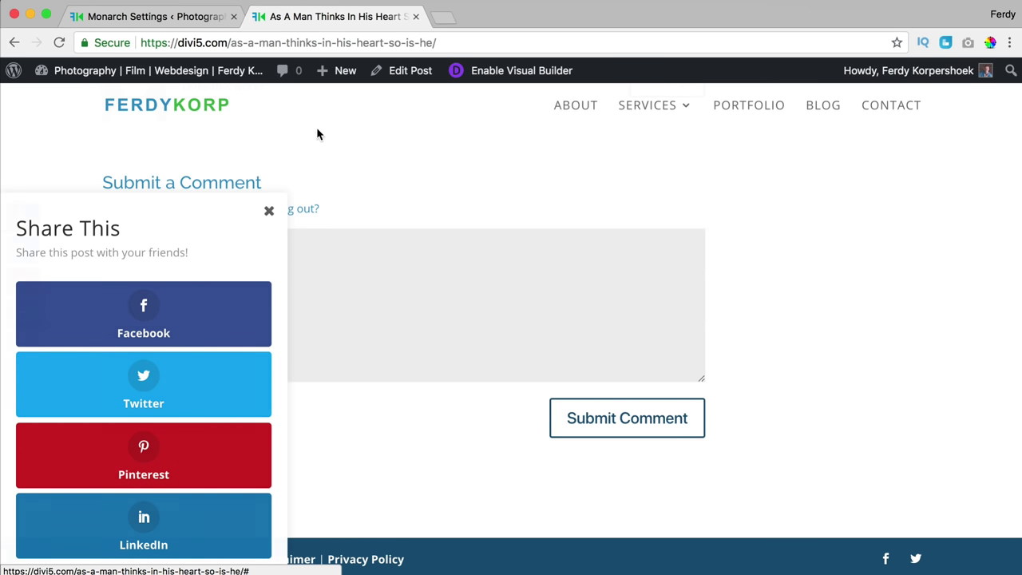
Disable the Pop Up and Fly In sharing locations in the Monarch settings.
left_click(182, 18)
scroll(411, 285, "up", 15)
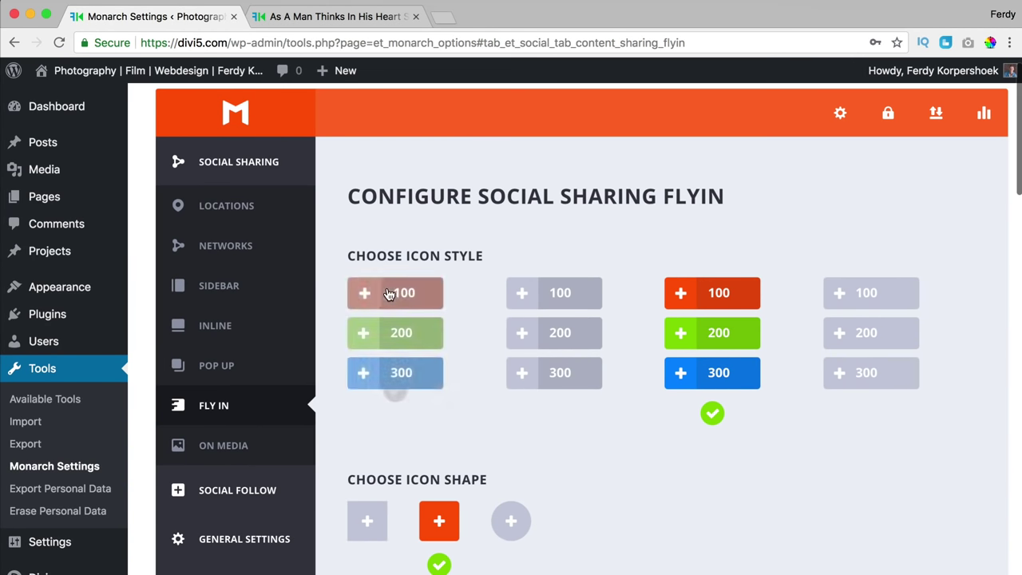
left_click(226, 205)
left_click(567, 292)
scroll(575, 296, "down", 3)
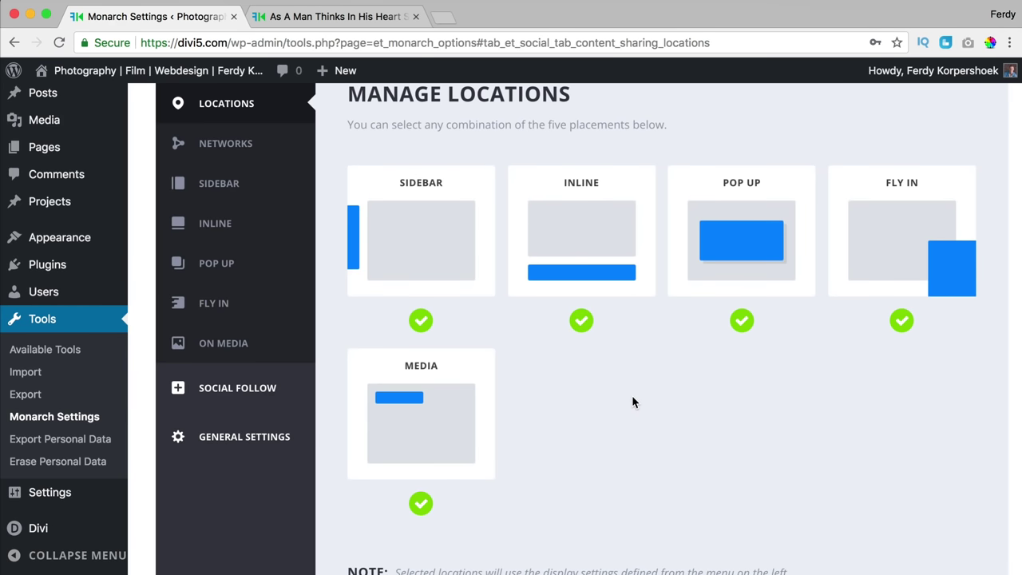
left_click(588, 259)
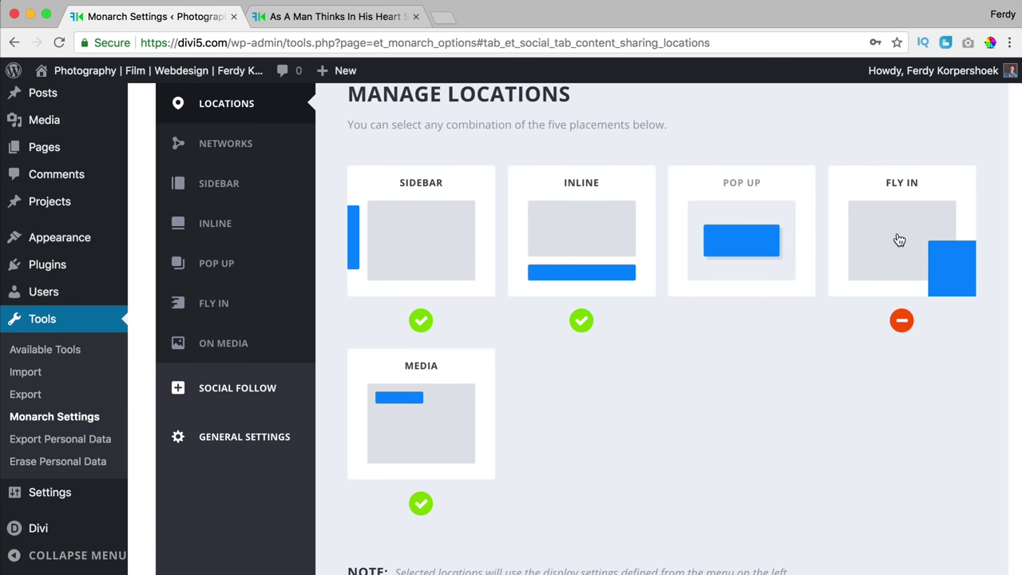
left_click(901, 323)
scroll(527, 339, "down", 3)
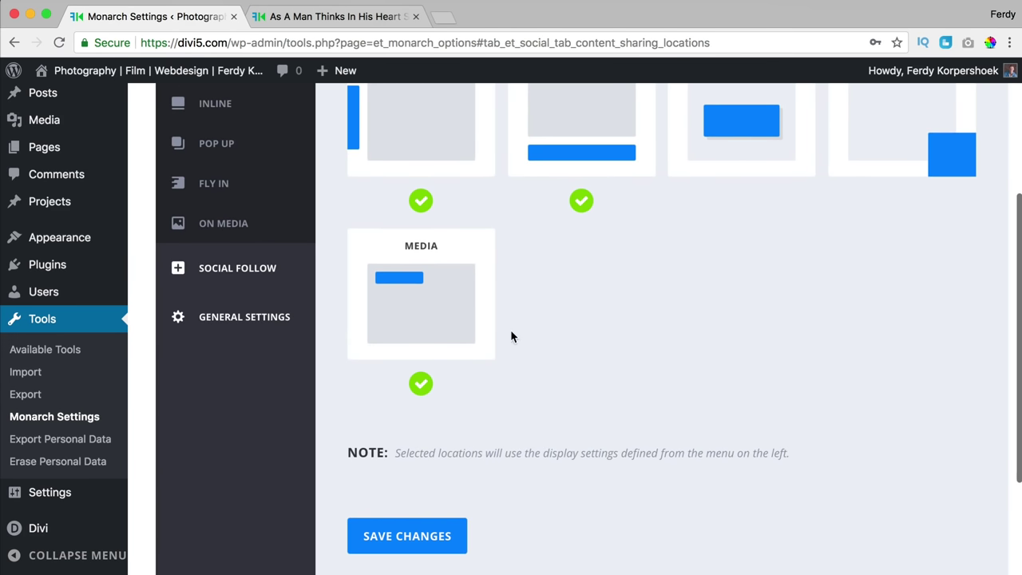
Review the On Media icon settings and check the share icons on the images in the reloaded blog post.
scroll(527, 351, "up", 5)
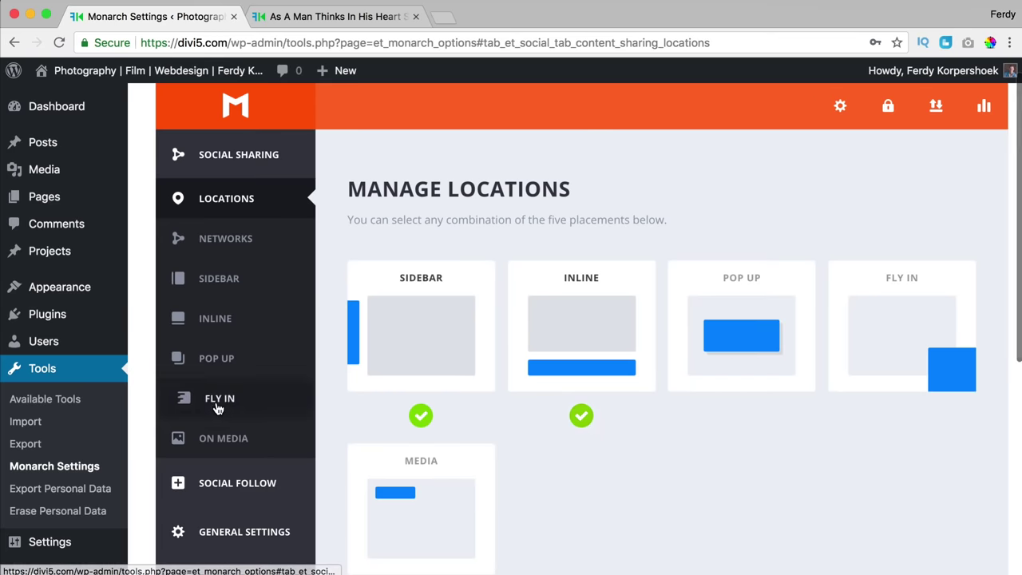
left_click(224, 433)
scroll(468, 251, "down", 10)
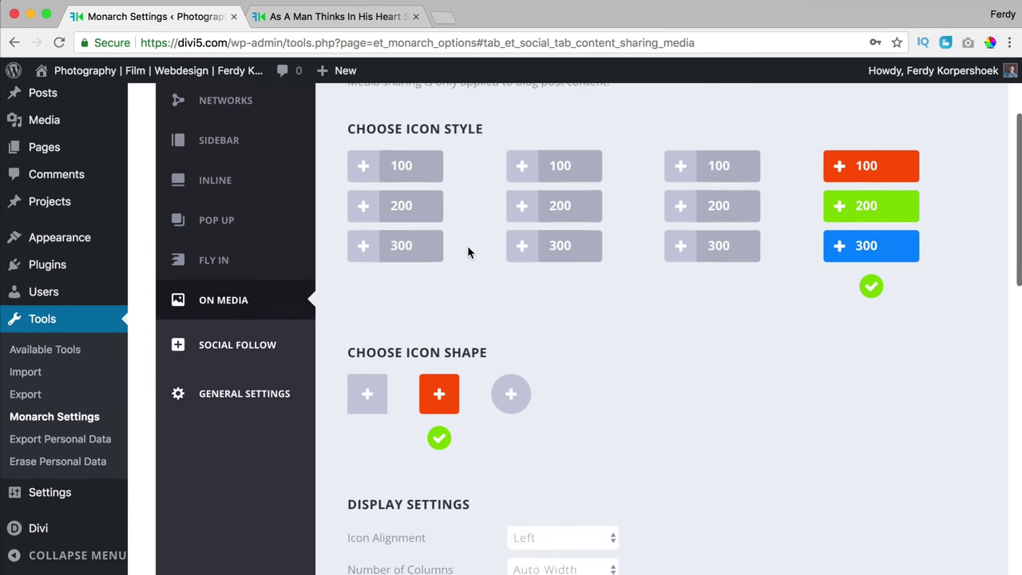
scroll(479, 257, "down", 5)
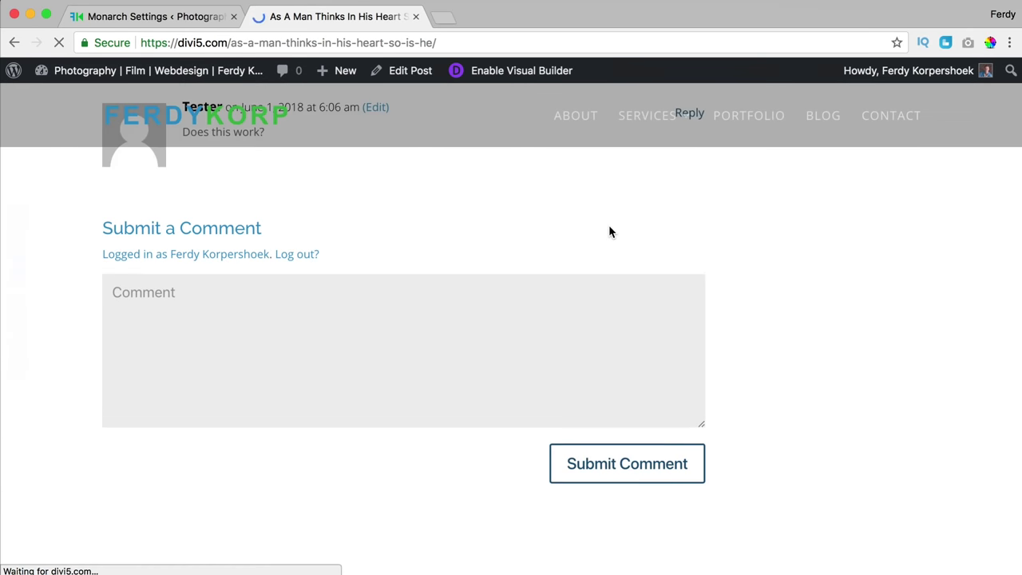
scroll(593, 228, "up", 10)
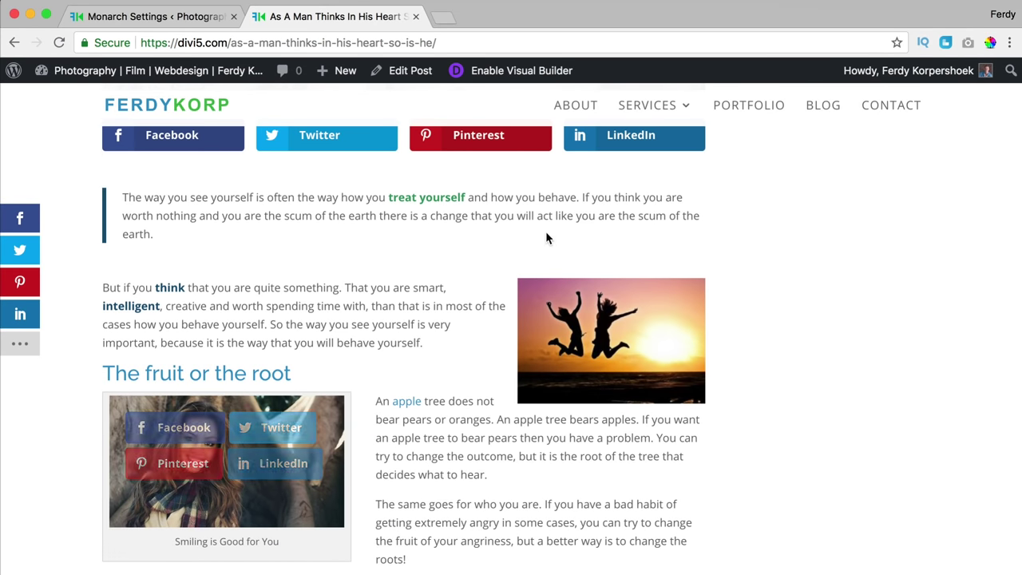
scroll(217, 373, "down", 2)
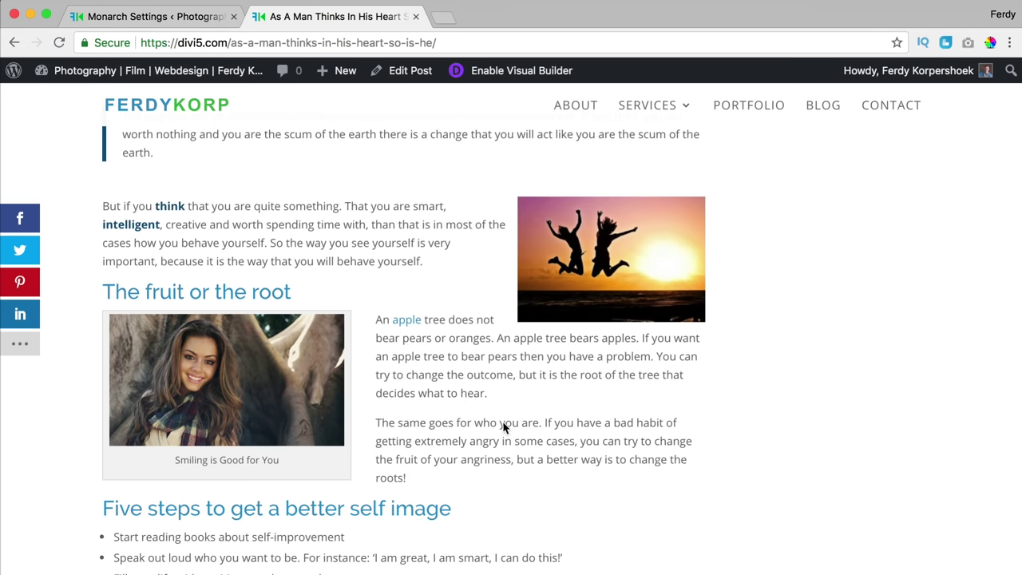
Go back to the Monarch settings and review which sharing locations are enabled.
left_click(192, 24)
scroll(411, 252, "down", 3)
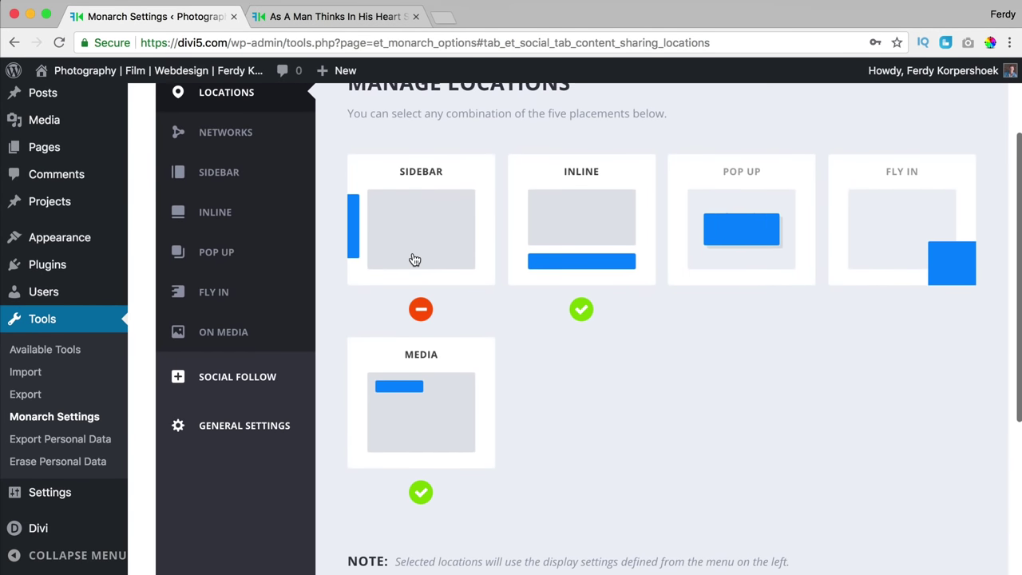
scroll(477, 240, "down", 3)
scroll(440, 297, "up", 5)
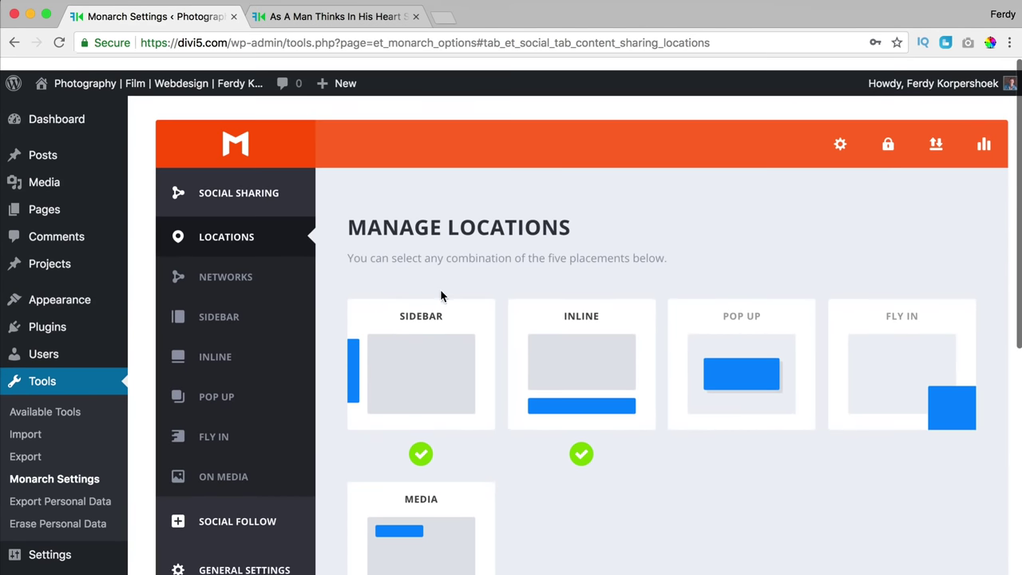
Review the social sharing Networks and Sidebar icon settings in Monarch.
left_click(226, 272)
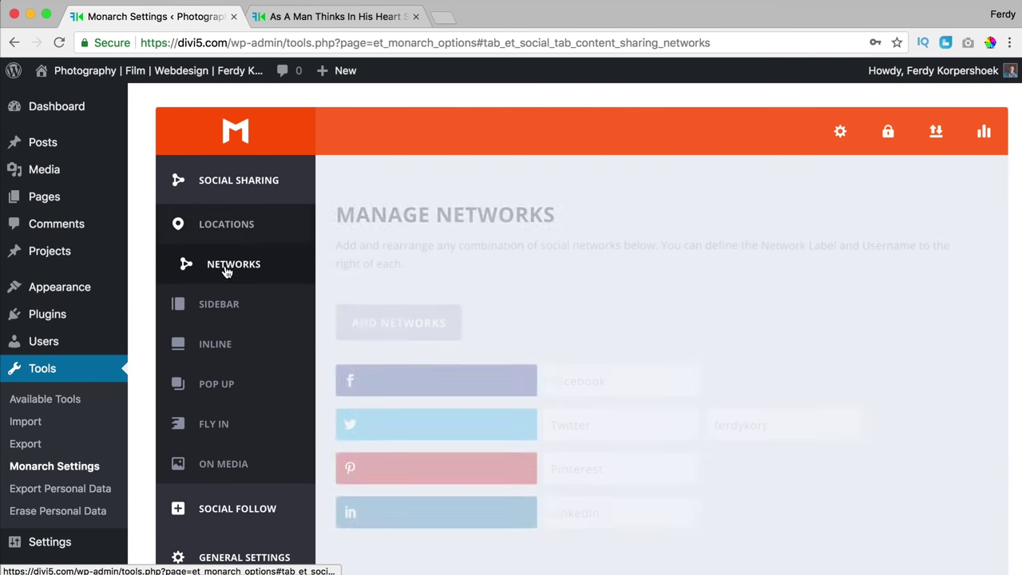
left_click(230, 307)
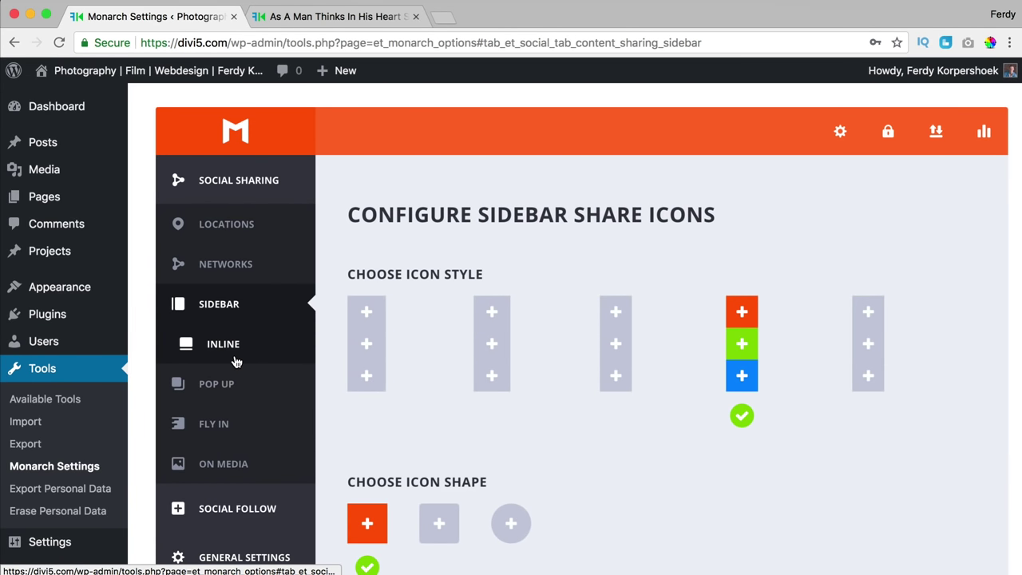
scroll(479, 245, "down", 10)
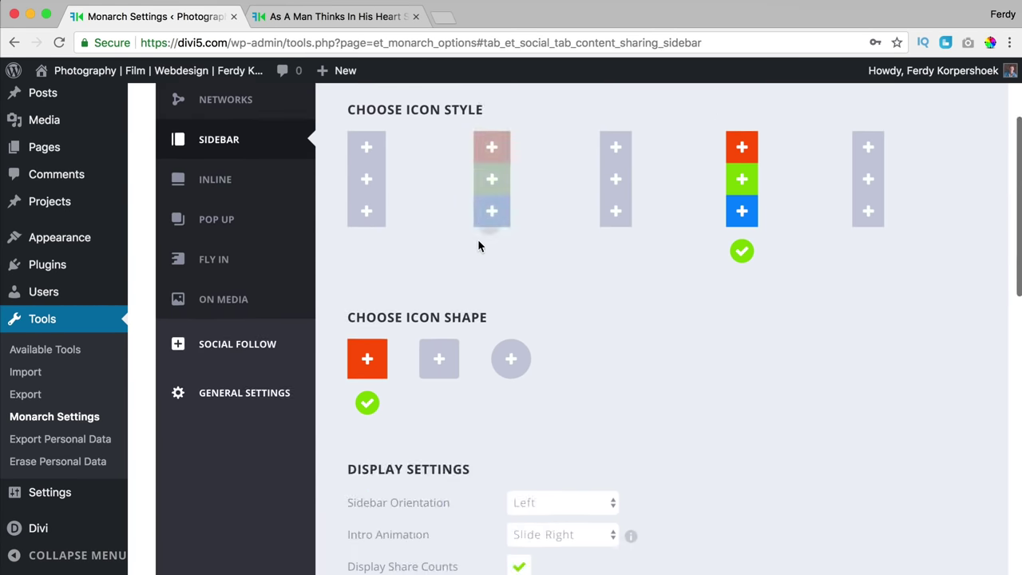
scroll(479, 244, "up", 10)
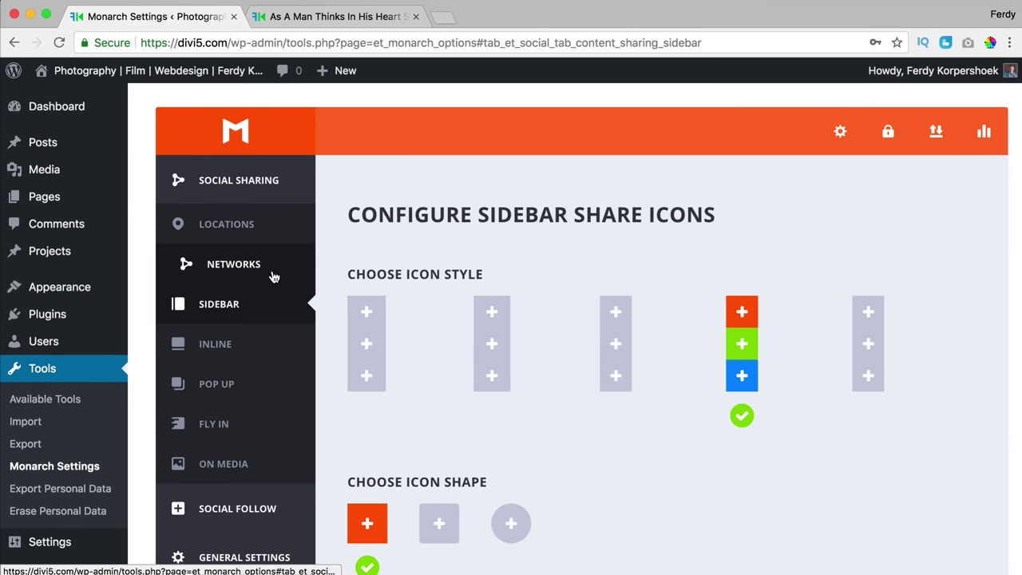
scroll(272, 276, "down", 5)
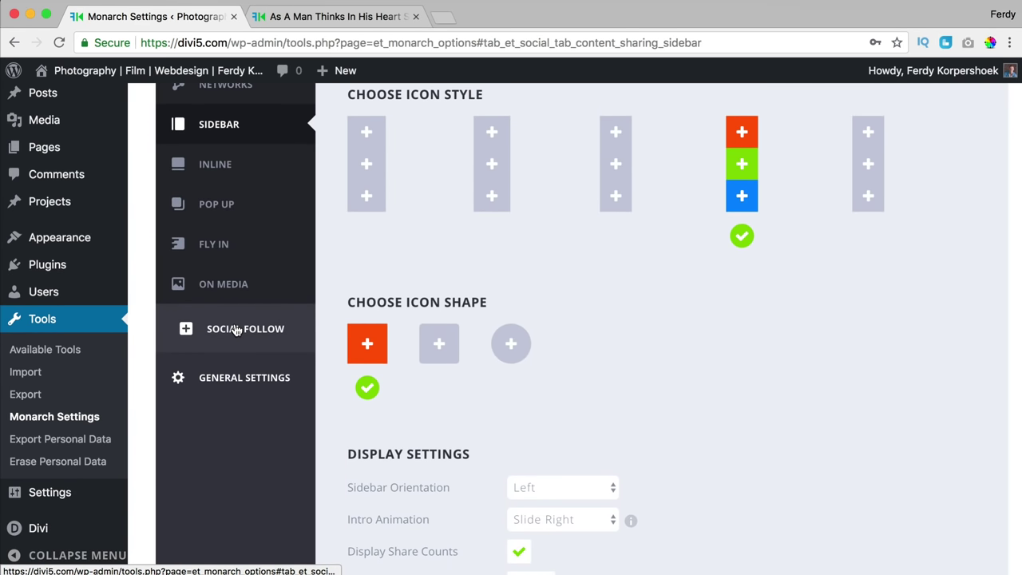
Add Facebook, YouTube and Instagram to the Social Follow networks.
left_click(237, 330)
scroll(447, 317, "up", 5)
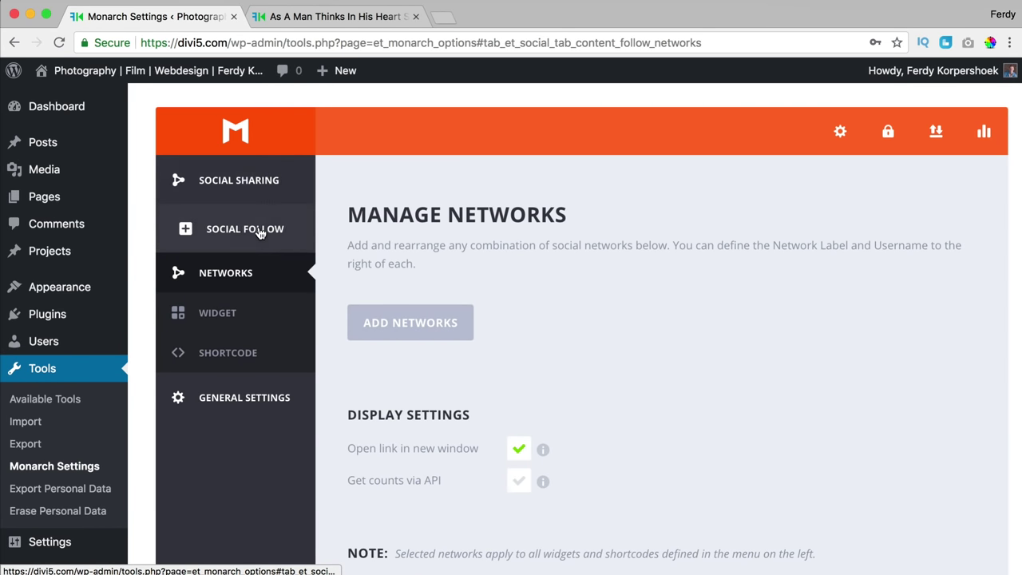
scroll(627, 268, "down", 2)
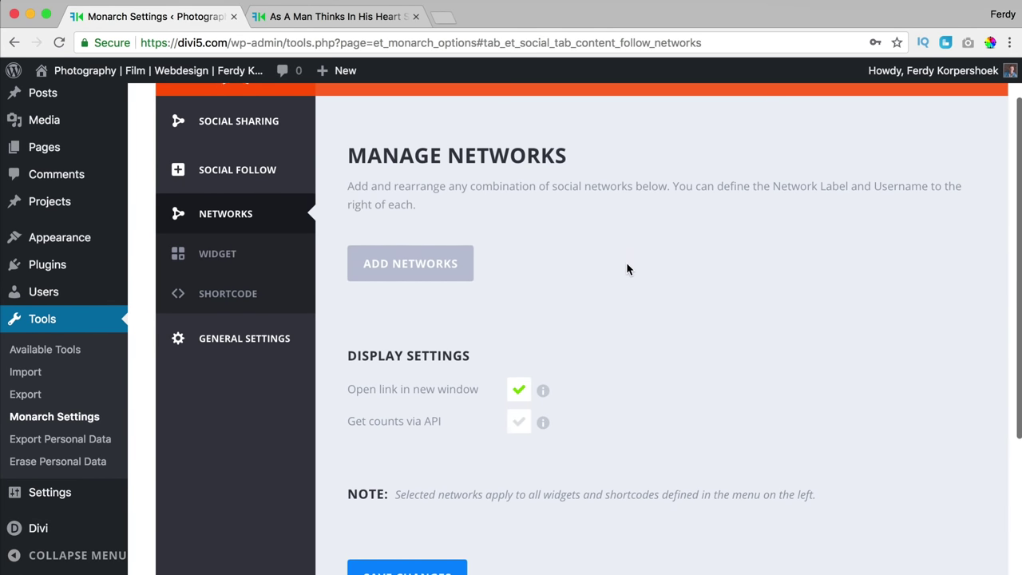
left_click(400, 267)
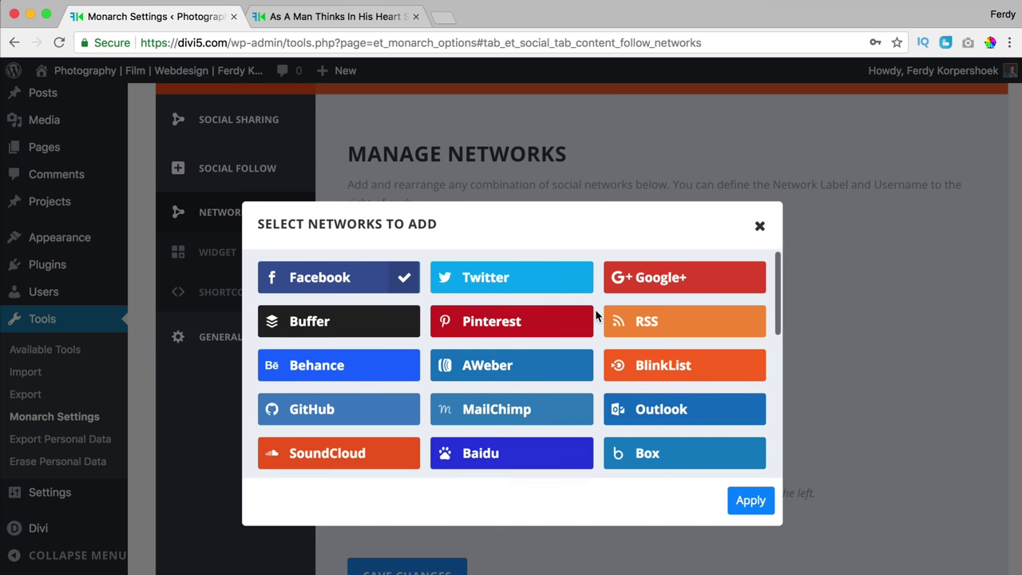
scroll(594, 313, "down", 6)
scroll(597, 317, "down", 2)
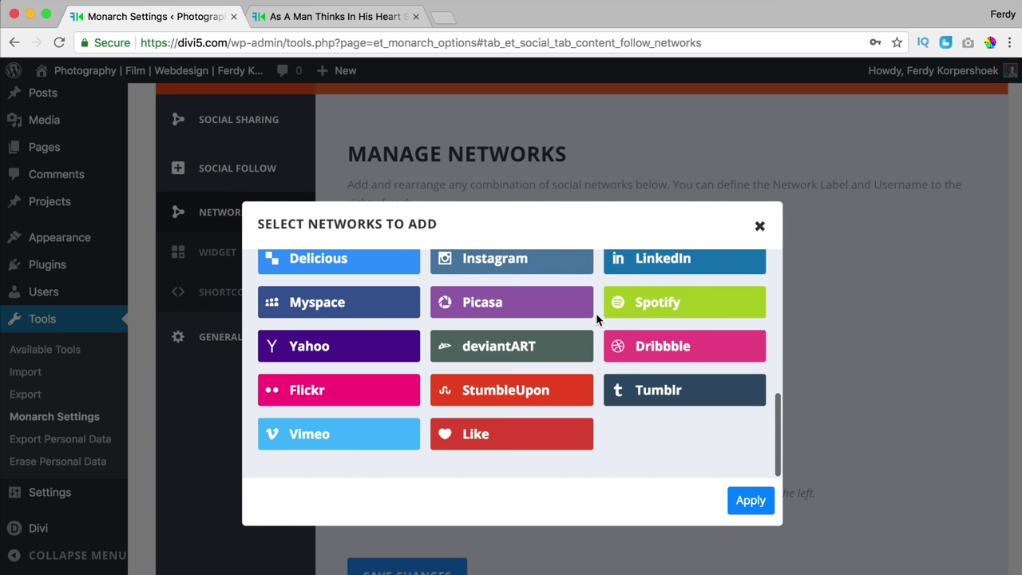
scroll(591, 316, "up", 4)
scroll(580, 351, "down", 4)
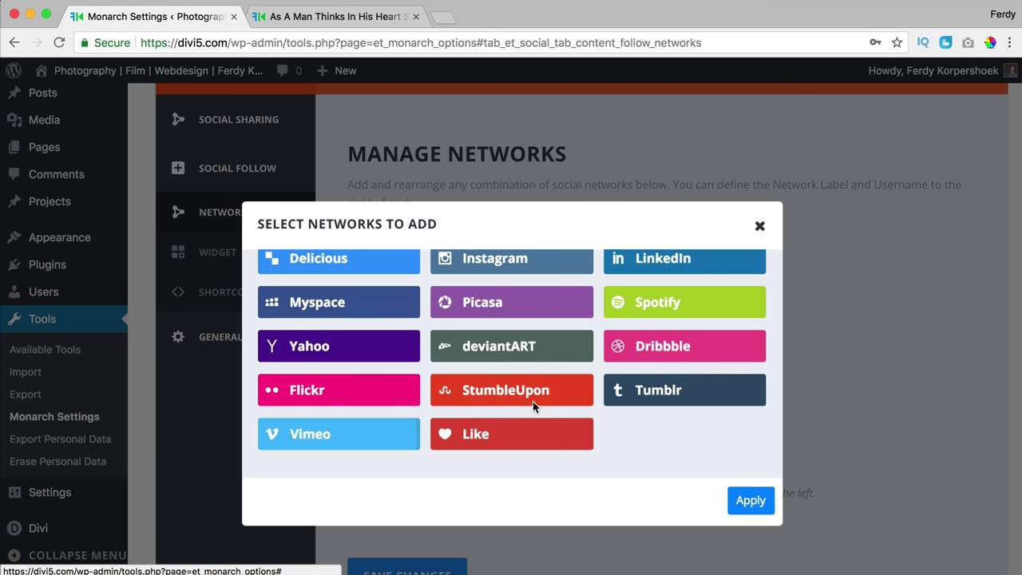
scroll(557, 397, "up", 3)
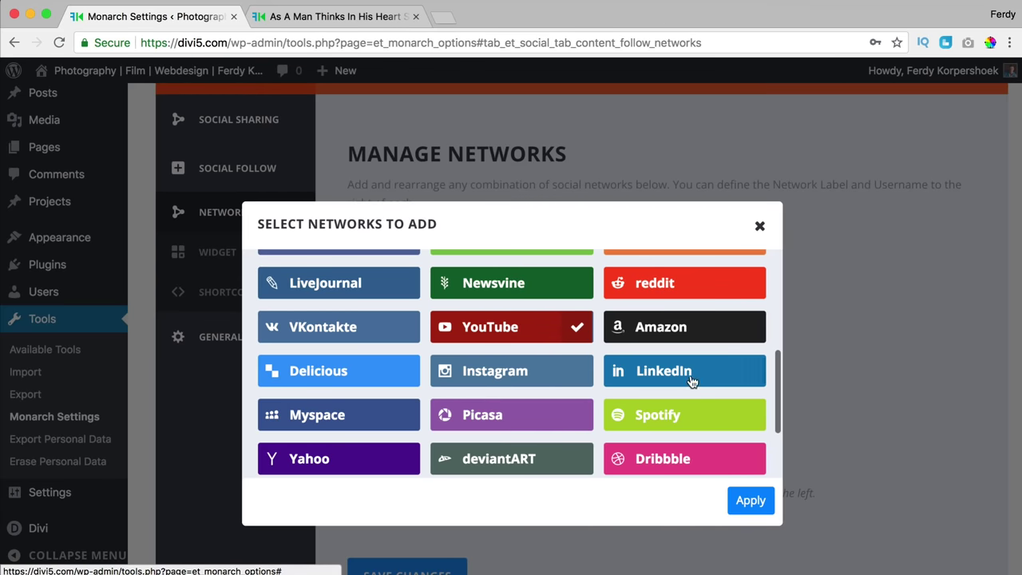
scroll(585, 360, "up", 5)
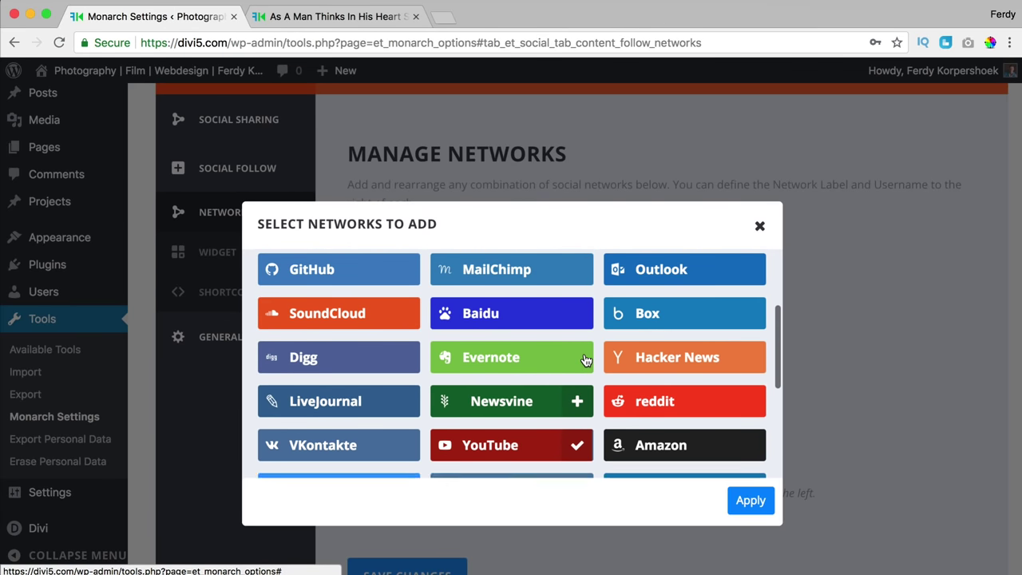
scroll(585, 354, "up", 1)
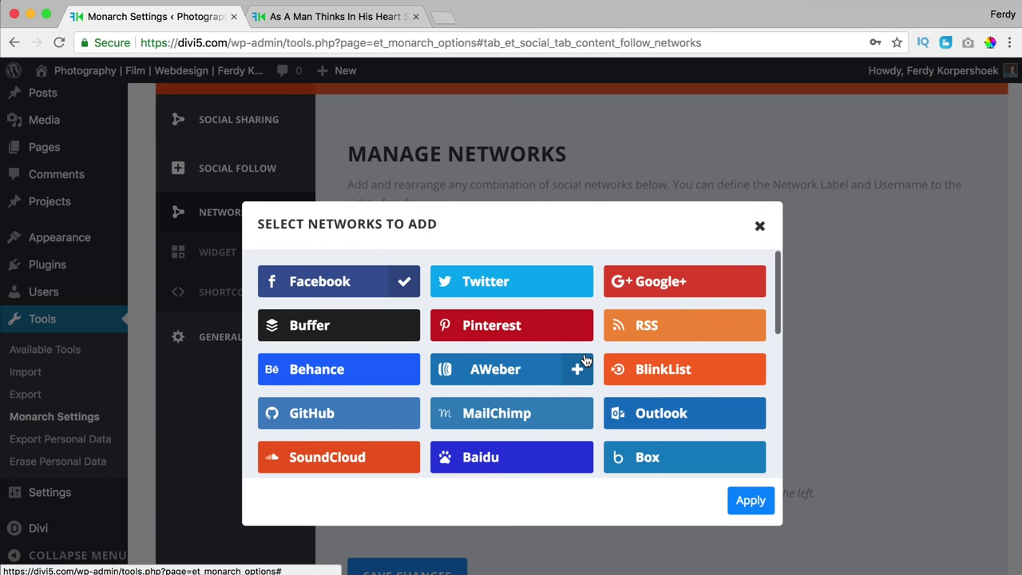
scroll(580, 399, "down", 5)
left_click(580, 421)
scroll(613, 437, "down", 4)
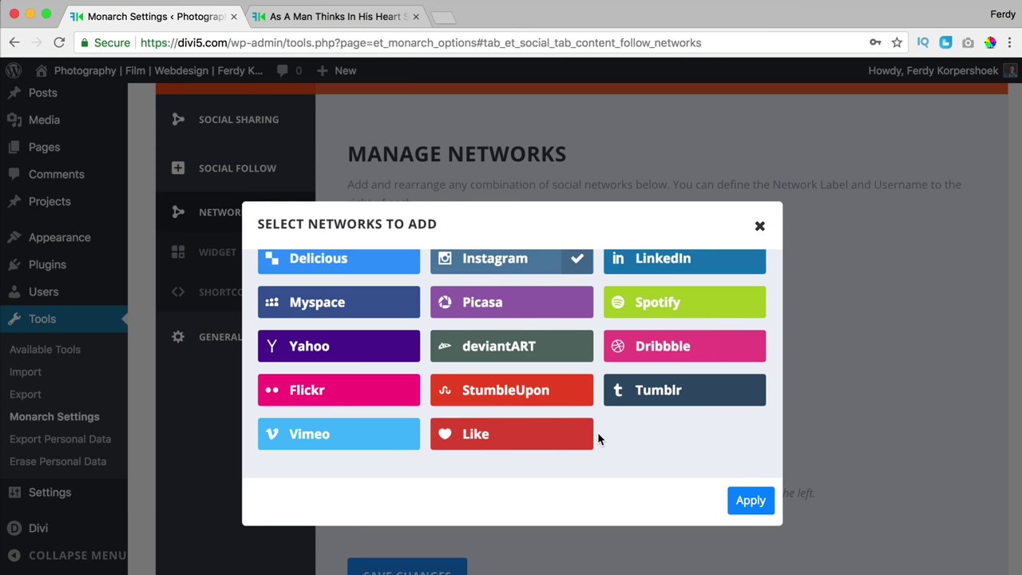
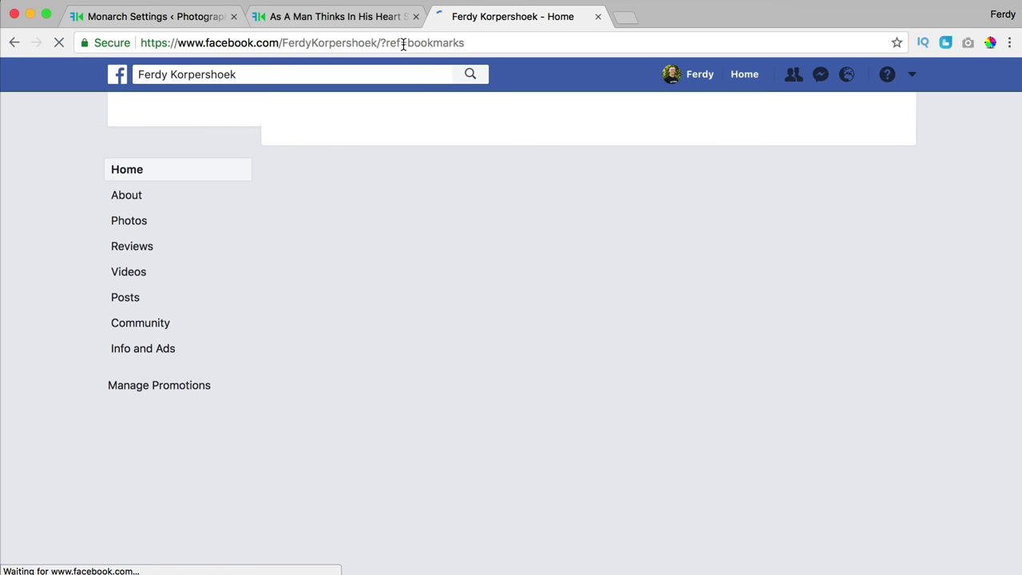
Copy the Facebook page's address without its "?ref=bookmarks" suffix and return to the Monarch settings.
left_click(442, 43)
left_click_drag(386, 42, 511, 40)
key("BackSpace")
key("BackSpace")
key("ctrl+a")
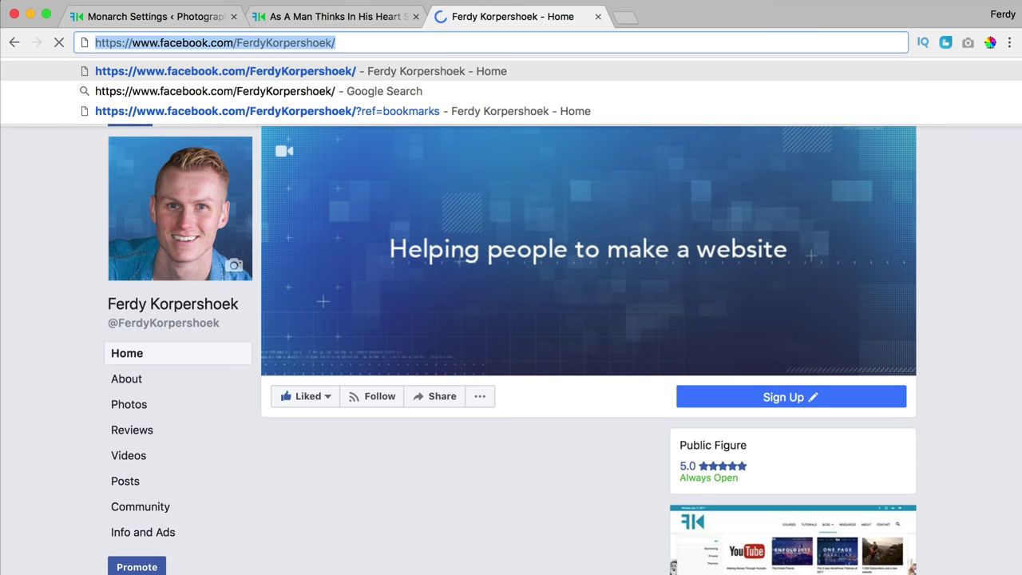
left_click(361, 16)
left_click(227, 16)
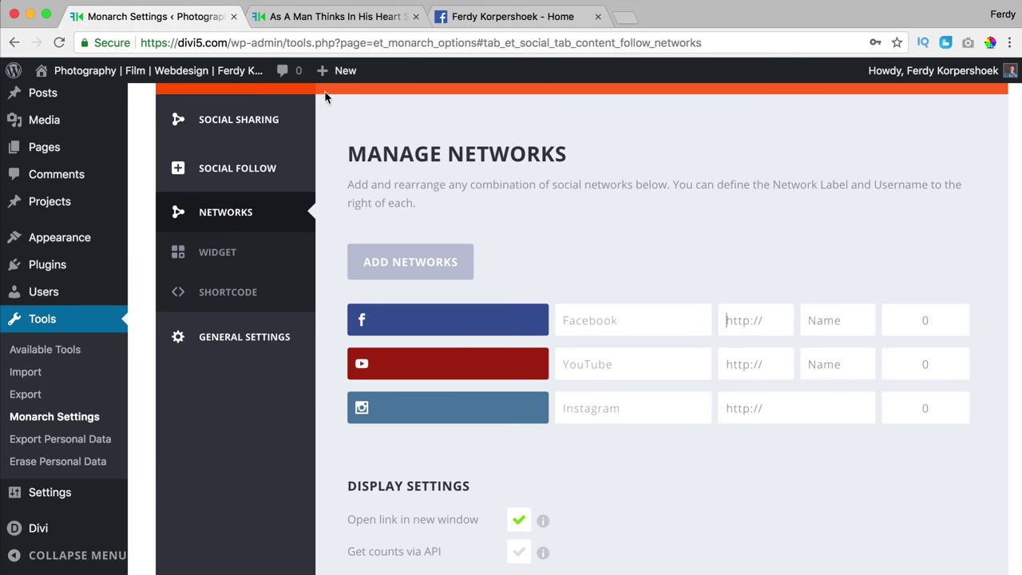
Fill in the Facebook follow entry with the copied page address and the account holder's name.
type("https://www.facebook.com/ferdykorpershoek/")
key("Tab")
type("Ferdy Korpershoek")
key("cmd+a")
key("Left")
key("cmd+shift+Right")
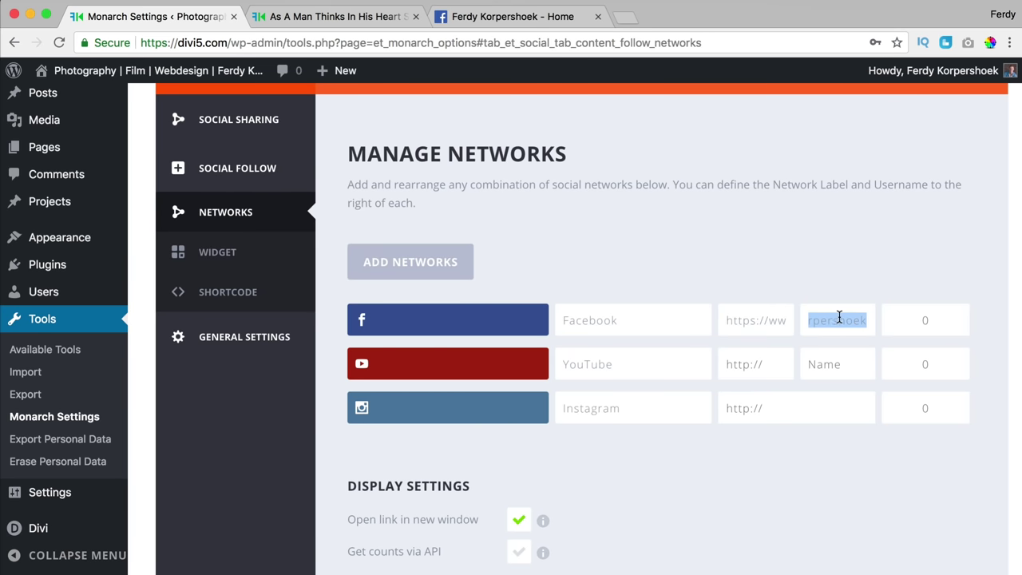
Look up the likes on the Facebook page and set the Facebook follow count to 1563.
left_click(898, 325)
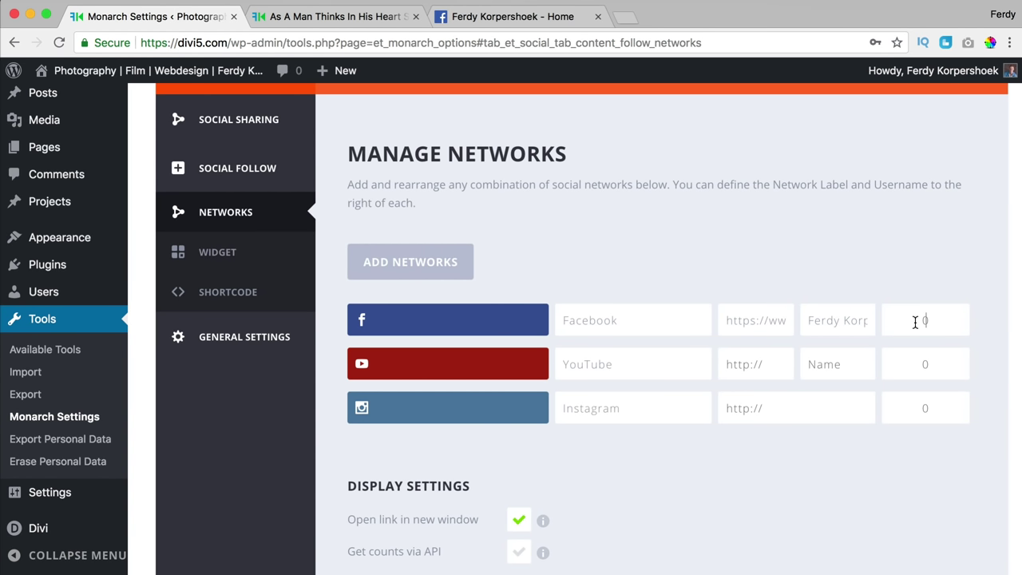
left_click(511, 16)
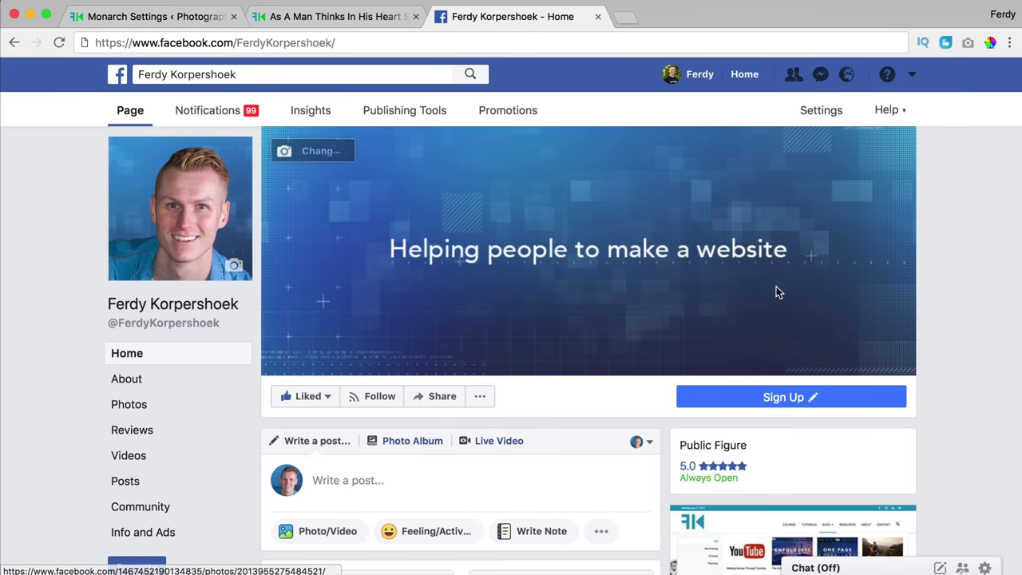
scroll(790, 295, "down", 5)
scroll(802, 304, "down", 5)
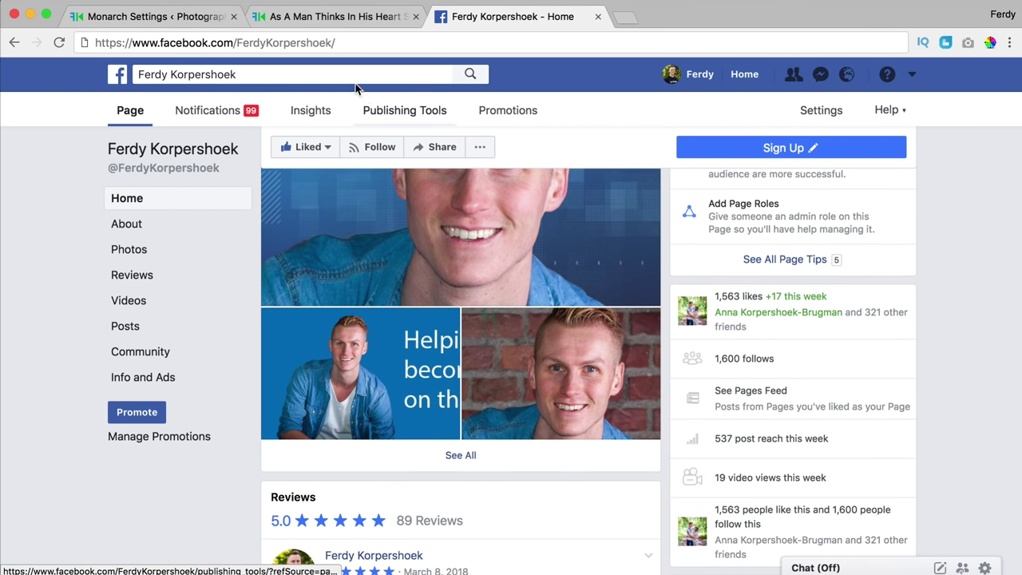
left_click(181, 16)
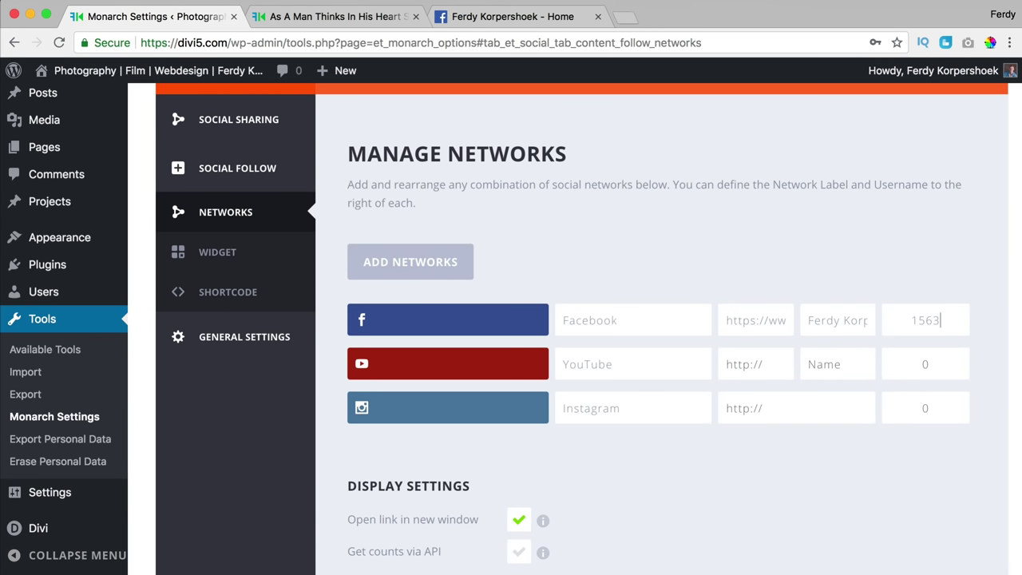
Load the YouTube channel in the Facebook tab, copy its address, and close the tab to return to the Monarch settings.
left_click(503, 16)
left_click(500, 43)
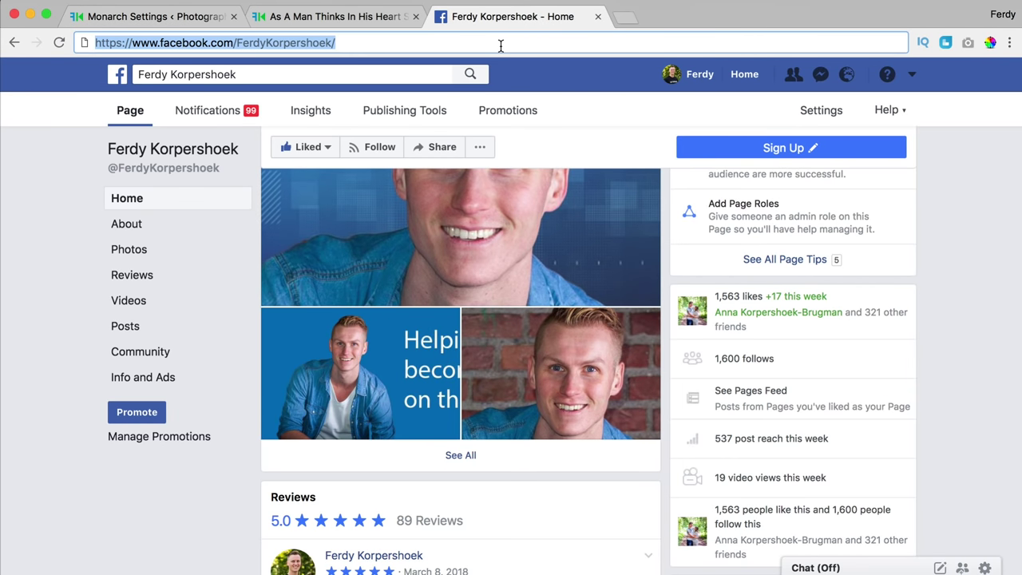
type("f")
key("BackSpace")
key("BackSpace")
type("youtube.com/f")
key("Return")
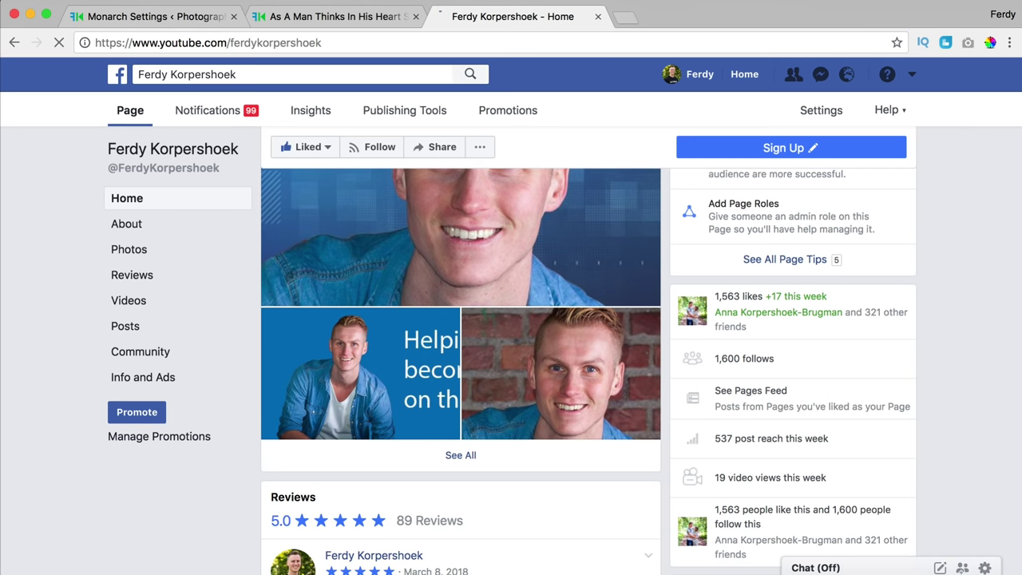
left_click(375, 42)
key("super+c")
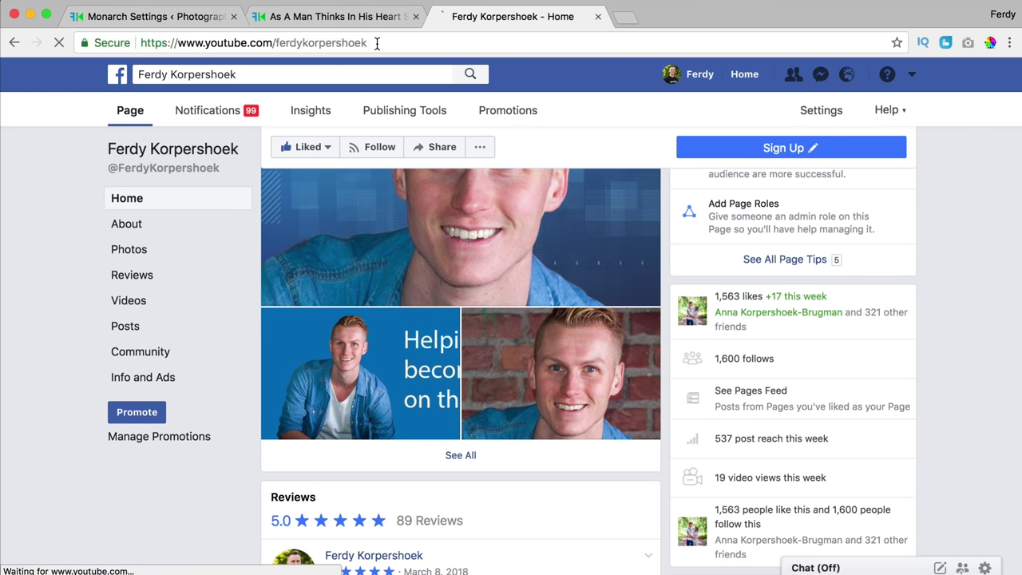
left_click(597, 16)
left_click(296, 17)
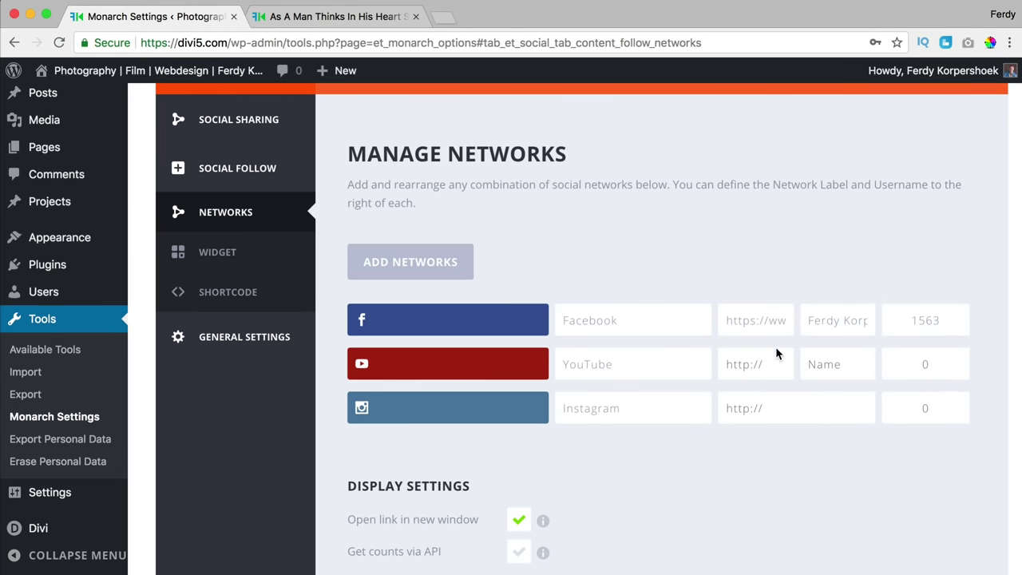
Fill in the YouTube follow entry with the copied channel address, the account holder's name and a count of 43235.
key("super+v")
left_click(822, 363)
type("Ferdy Korpershoek")
key("Tab")
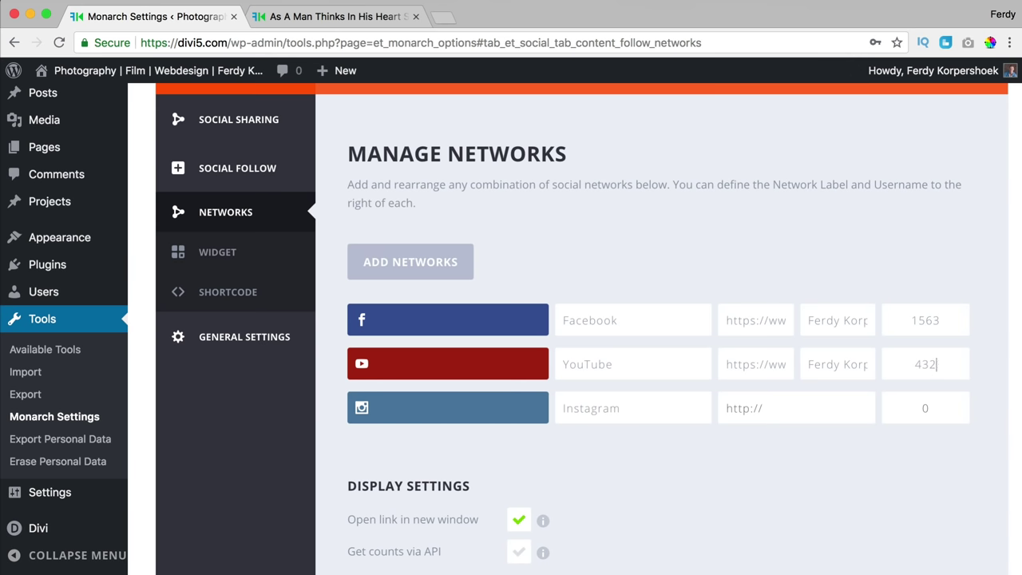
type("43235")
Open the photography business's Instagram profile in a new tab and copy its address.
mouse_move(495, 412)
left_click(443, 18)
type("inst")
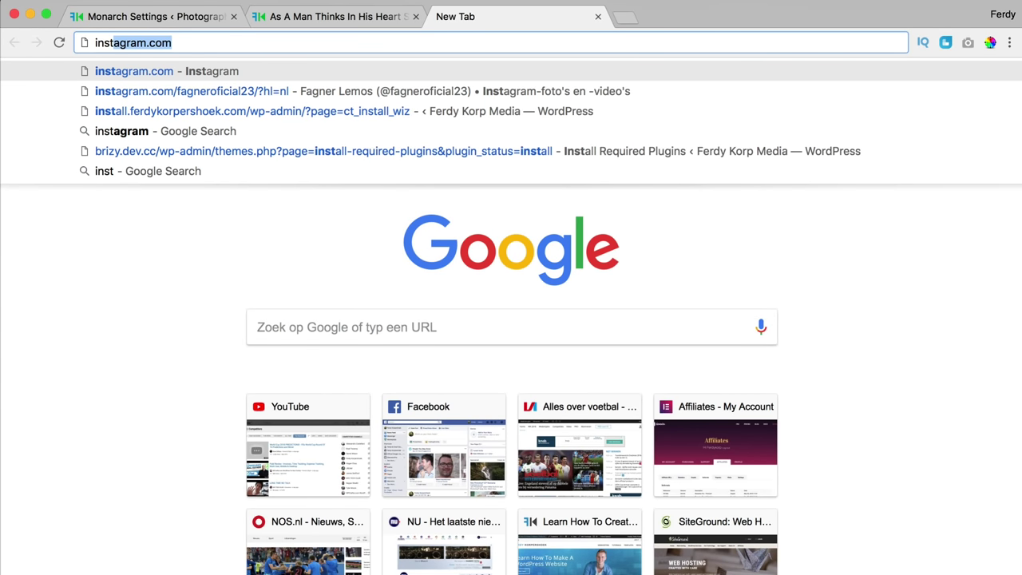
key("Right")
type("/ferdyen")
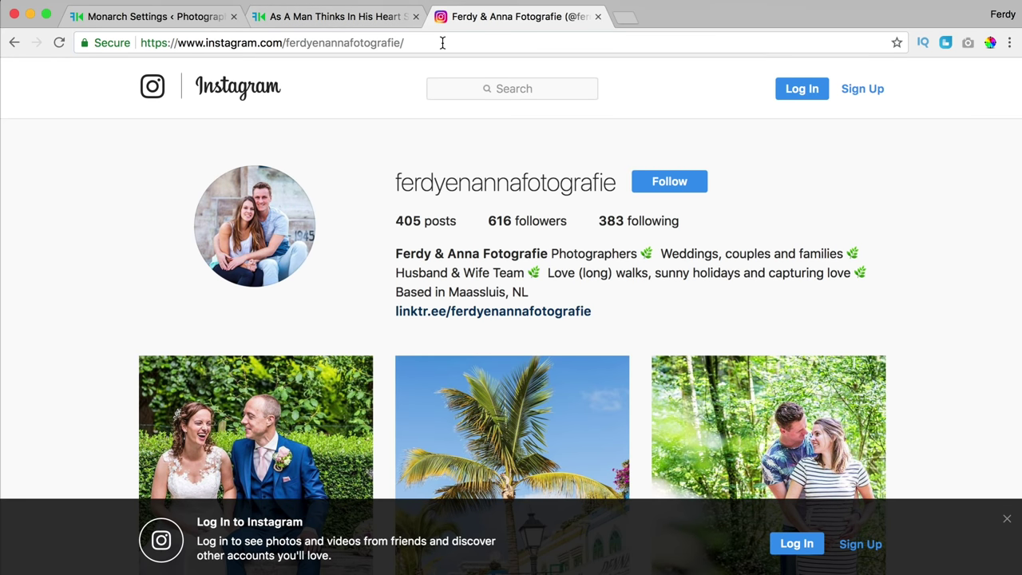
left_click(442, 42)
Fill in the Instagram follow entry with the copied profile address and the profile's follower count of 616.
left_click(160, 16)
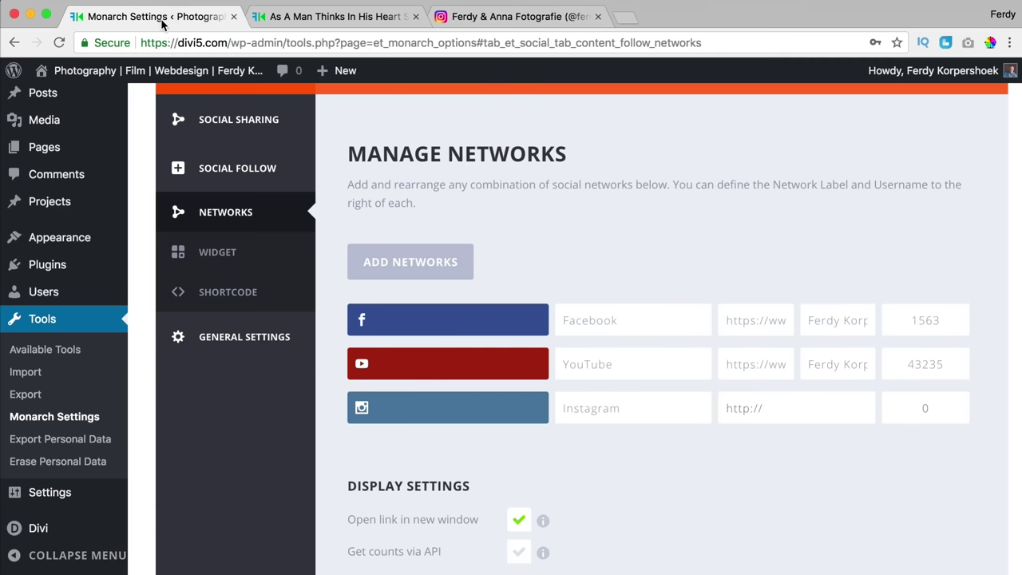
left_click(276, 18)
left_click(204, 17)
key("super+v")
left_click(487, 17)
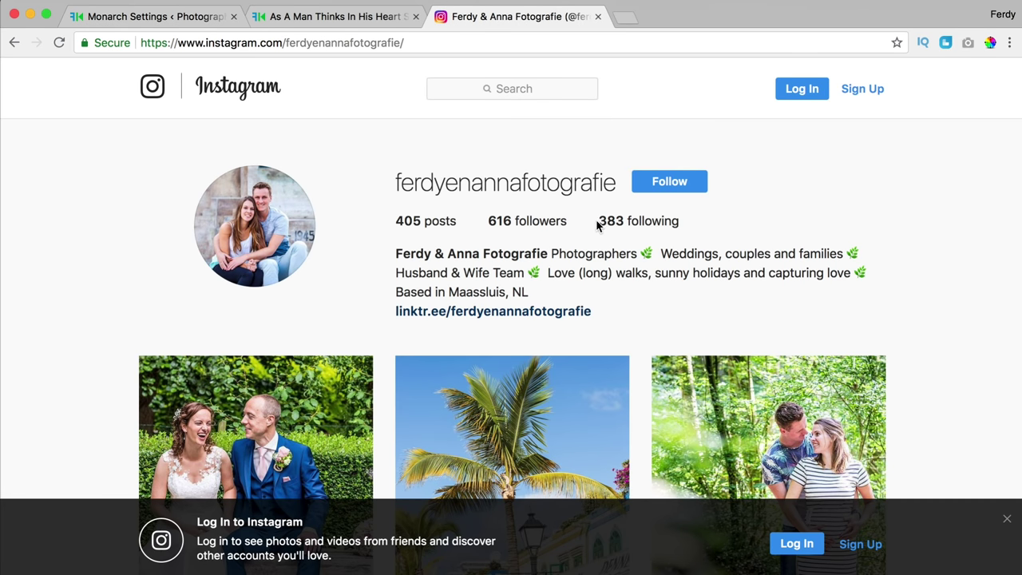
left_click(192, 18)
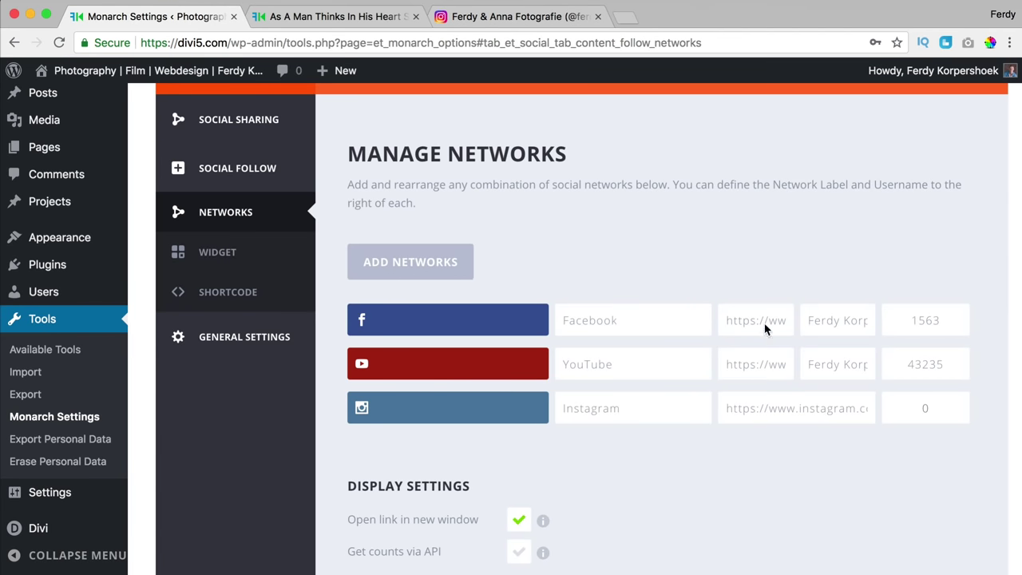
left_click(926, 408)
type("616")
Save the Social Follow network settings and open the Social Follow widget configuration.
scroll(830, 407, "down", 10)
scroll(830, 407, "up", 10)
scroll(830, 407, "down", 5)
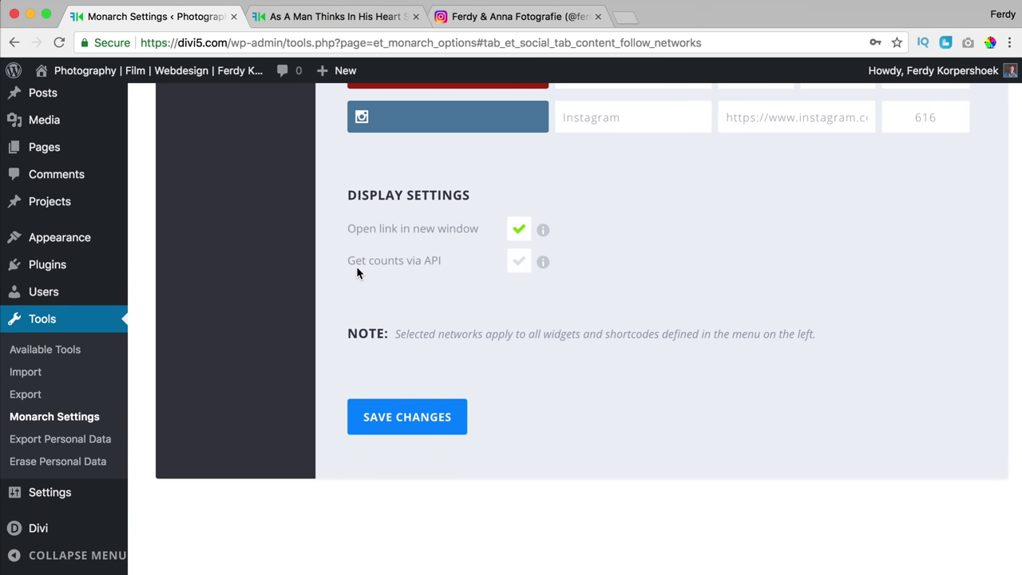
left_click(405, 414)
scroll(435, 370, "up", 5)
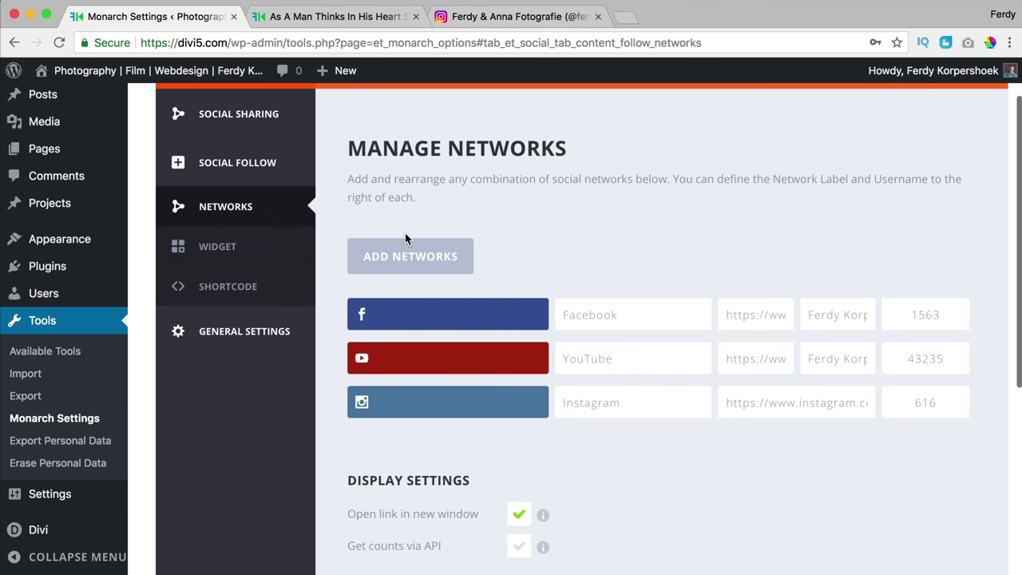
left_click(224, 246)
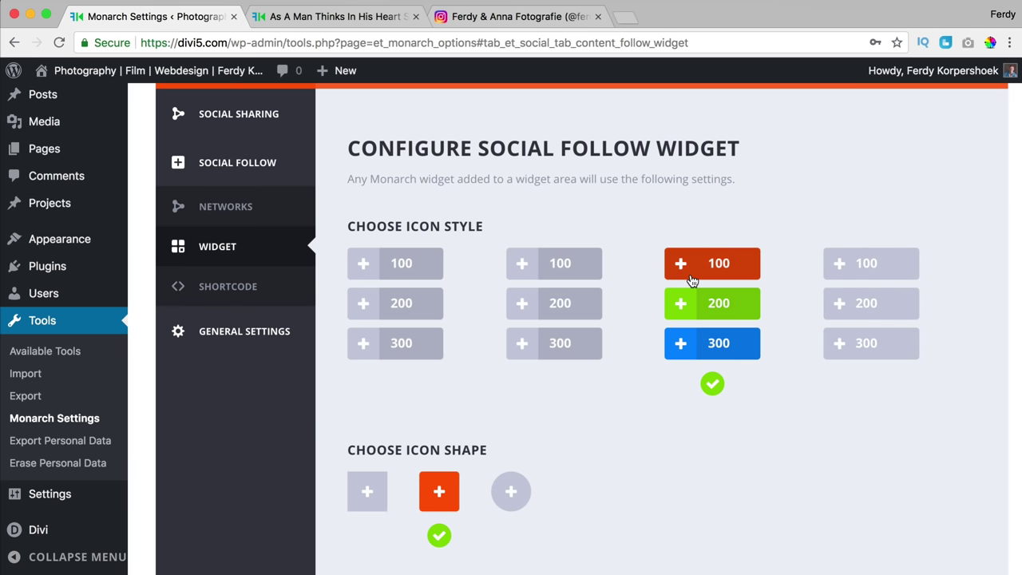
Set the Social Follow widget's icon placement to Left, keeping 2 columns, and its minimum count display to 100.
scroll(591, 303, "down", 3)
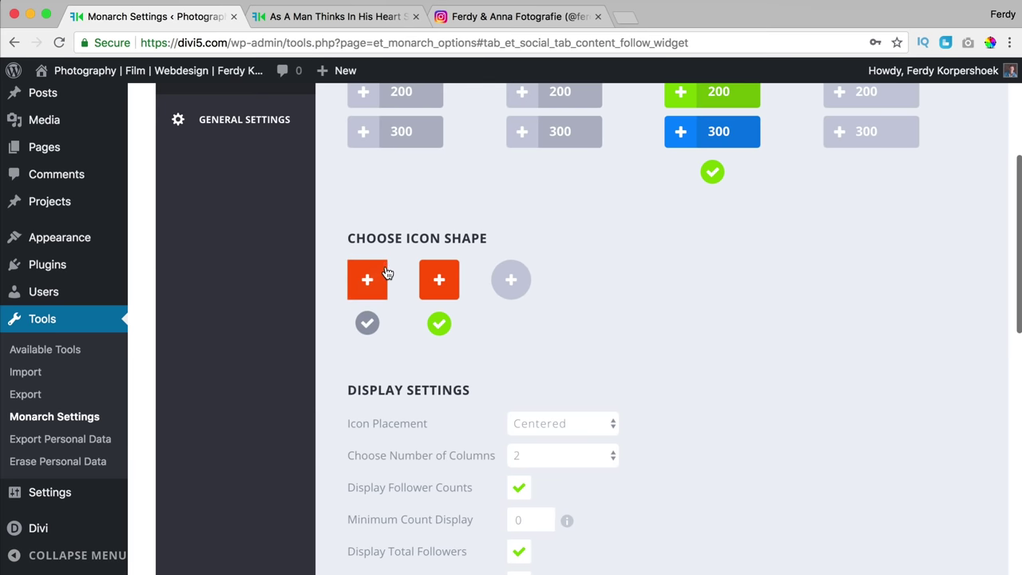
scroll(439, 281, "down", 3)
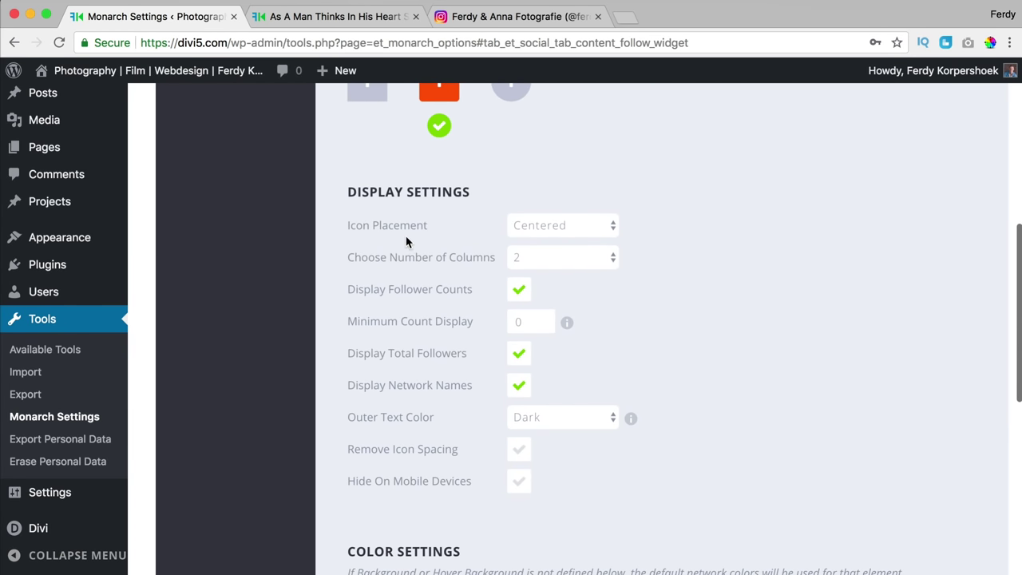
left_click(542, 228)
left_click(536, 239)
left_click(552, 259)
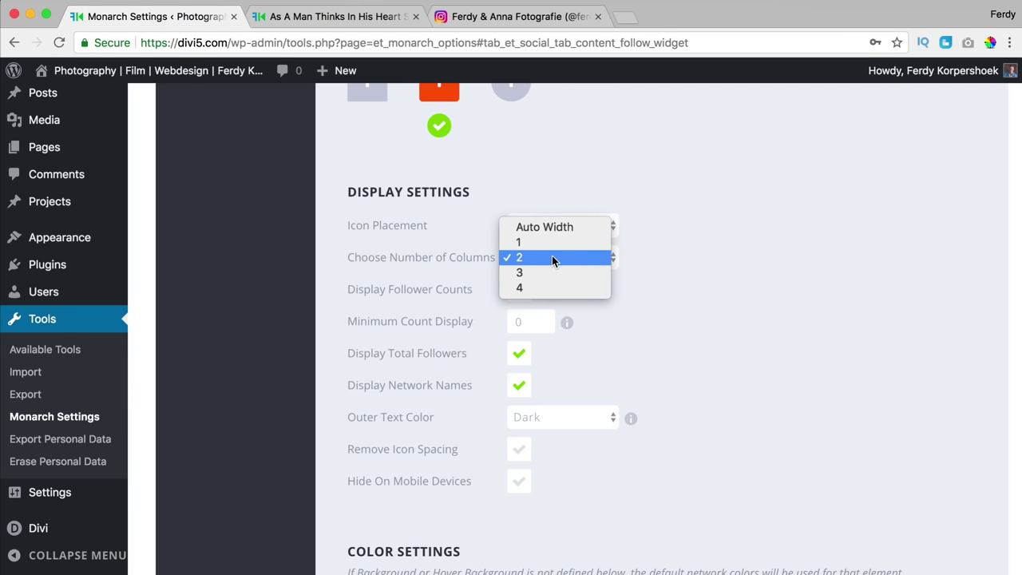
left_click(543, 257)
scroll(662, 279, "down", 1)
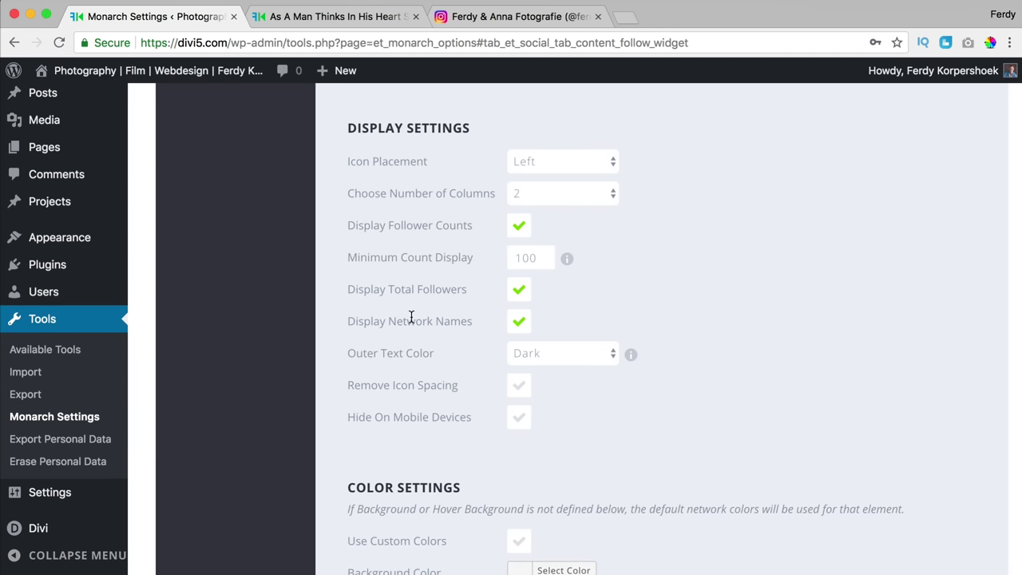
Leave Hide On Mobile Devices off for the Social Follow widget and save its settings.
scroll(612, 285, "down", 2)
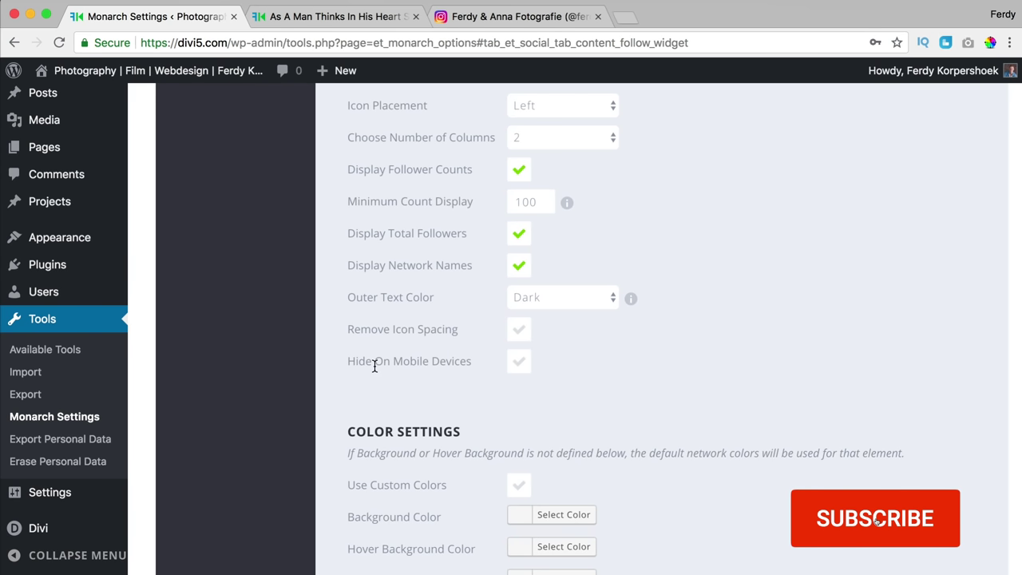
left_click(517, 366)
left_click(515, 365)
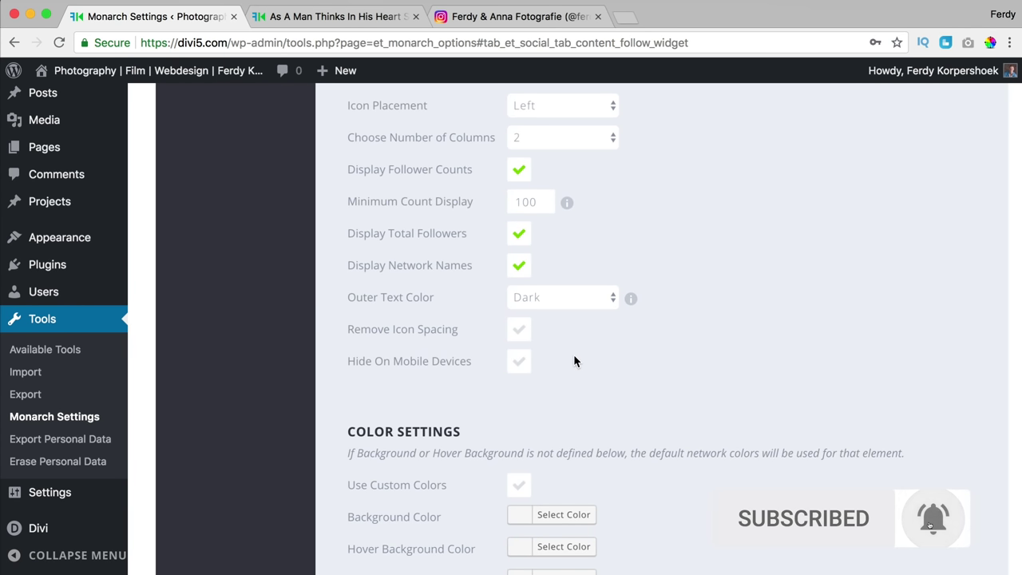
scroll(572, 353, "down", 5)
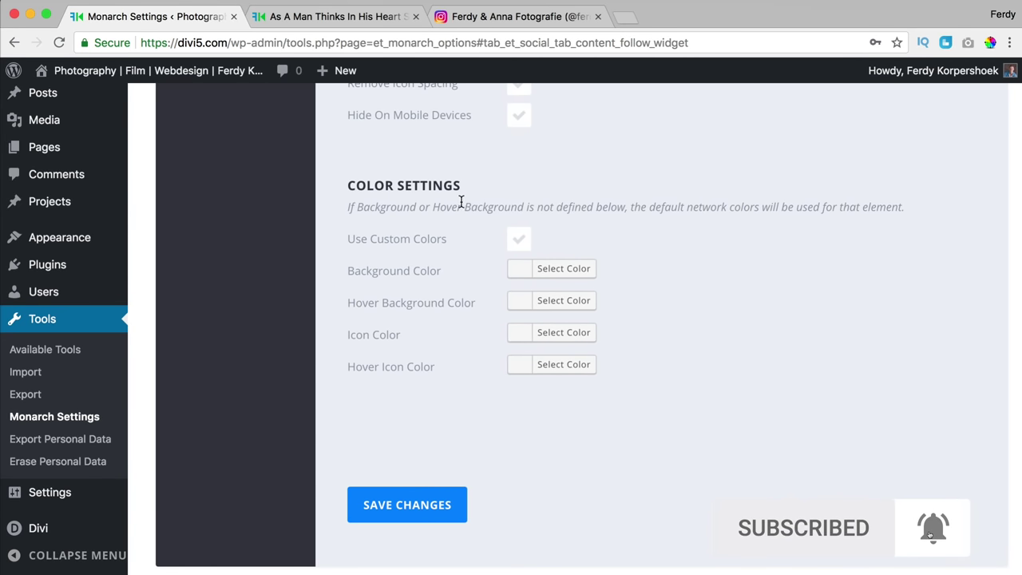
scroll(449, 285, "down", 4)
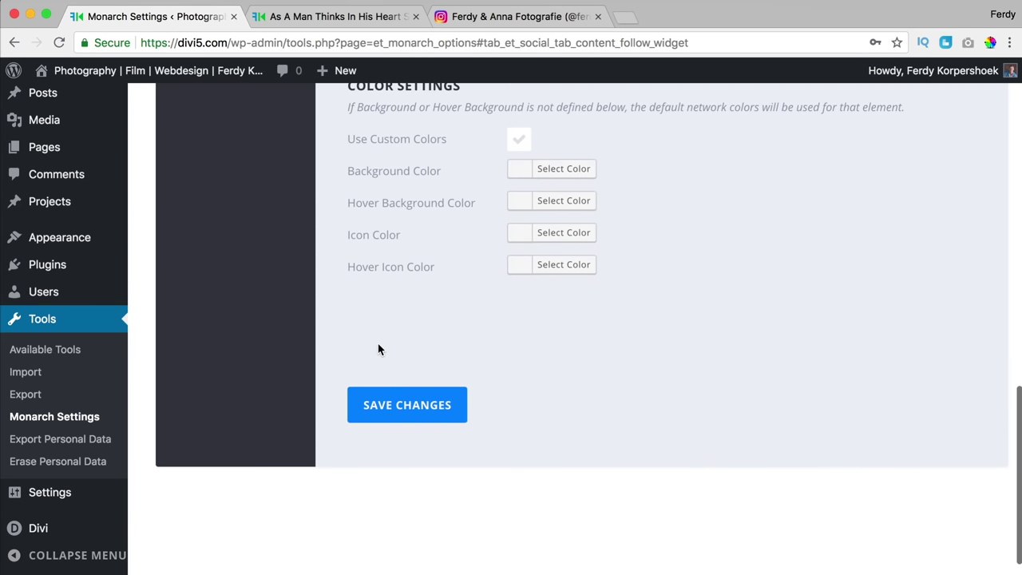
left_click(406, 373)
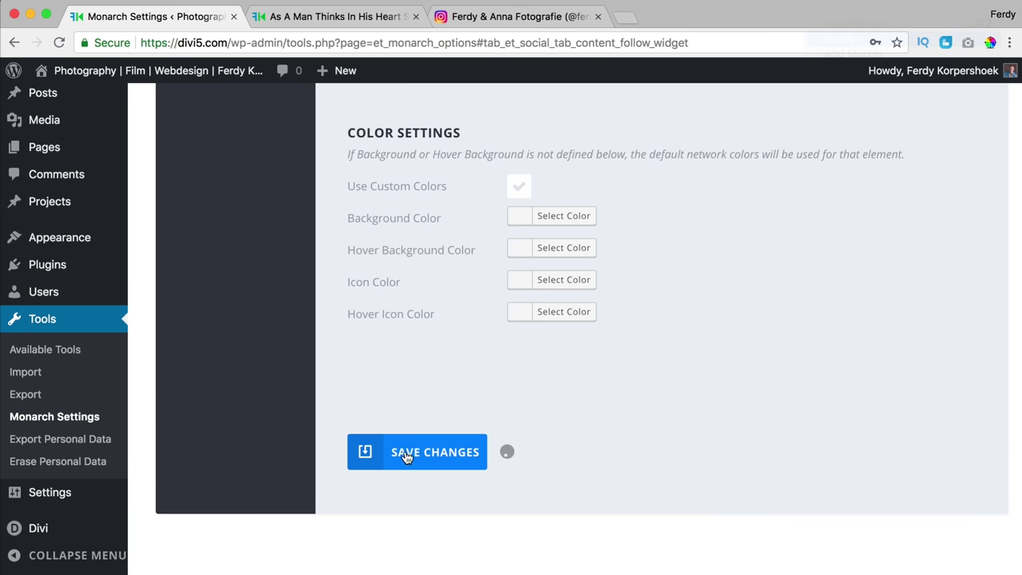
Check the blog post's sidebar, and add the Monarch Follow widget to the site's Sidebar widget area.
left_click(340, 17)
scroll(550, 182, "up", 10)
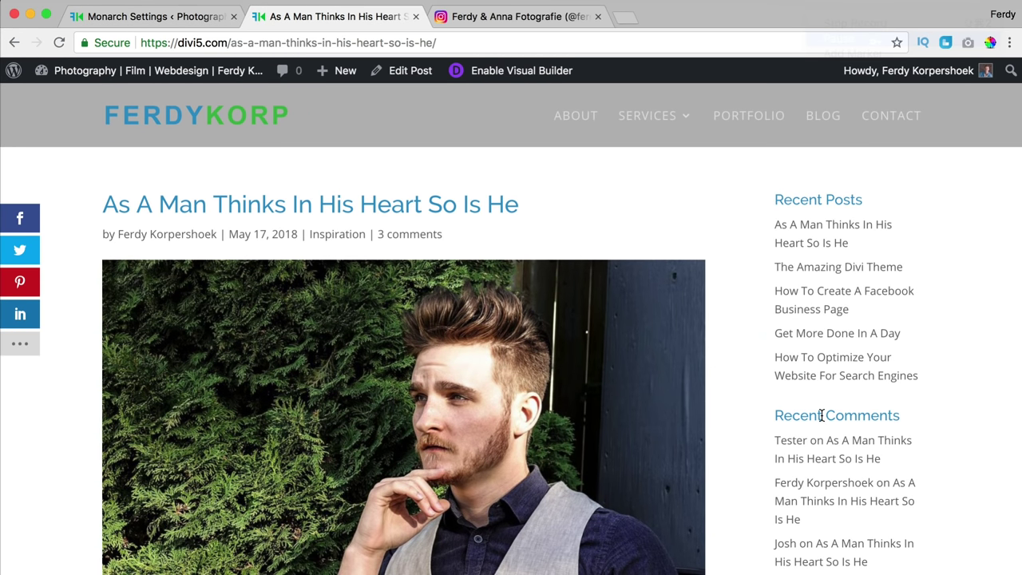
left_click(145, 17)
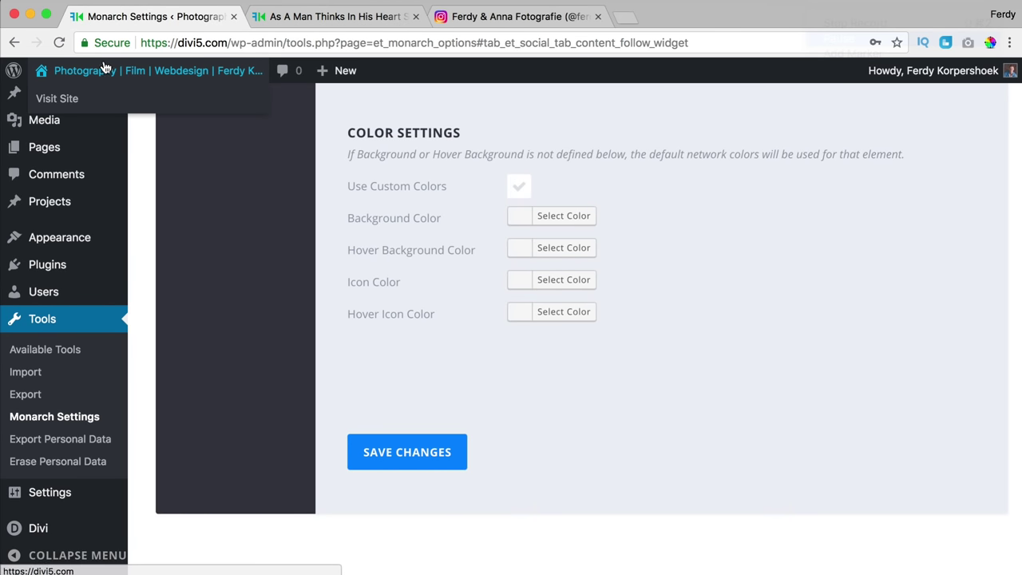
mouse_move(64, 244)
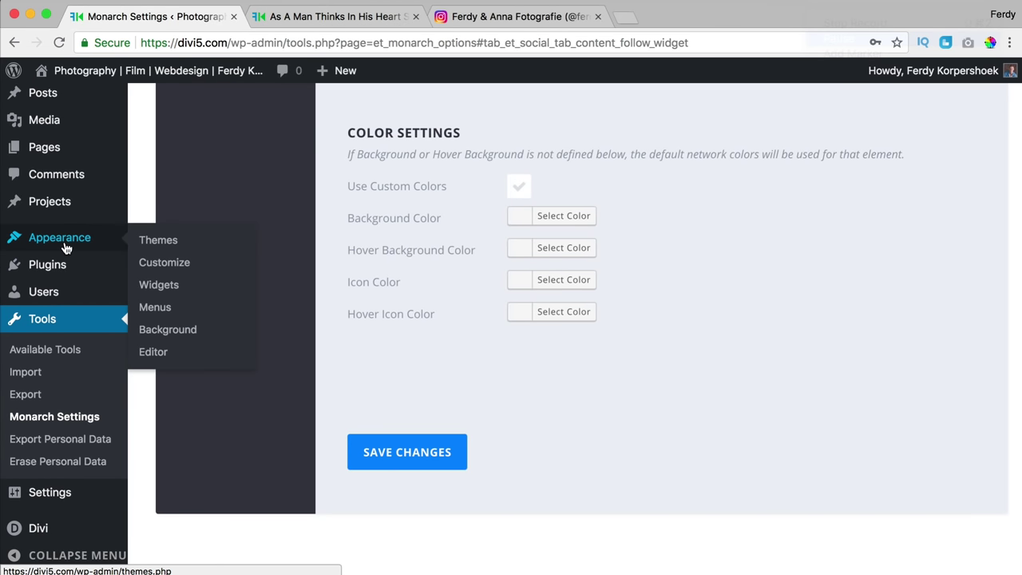
left_click(164, 284)
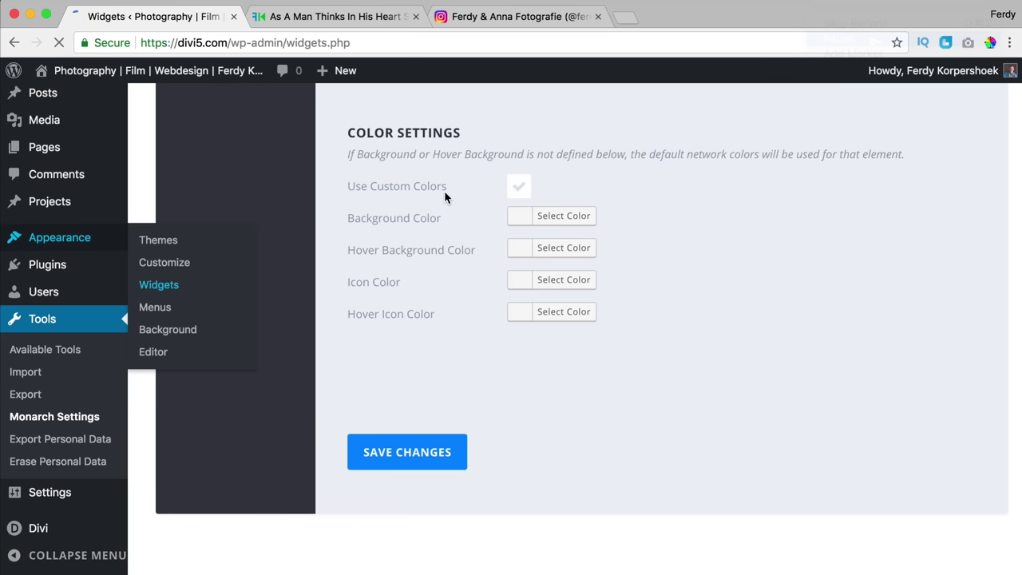
scroll(315, 187, "down", 5)
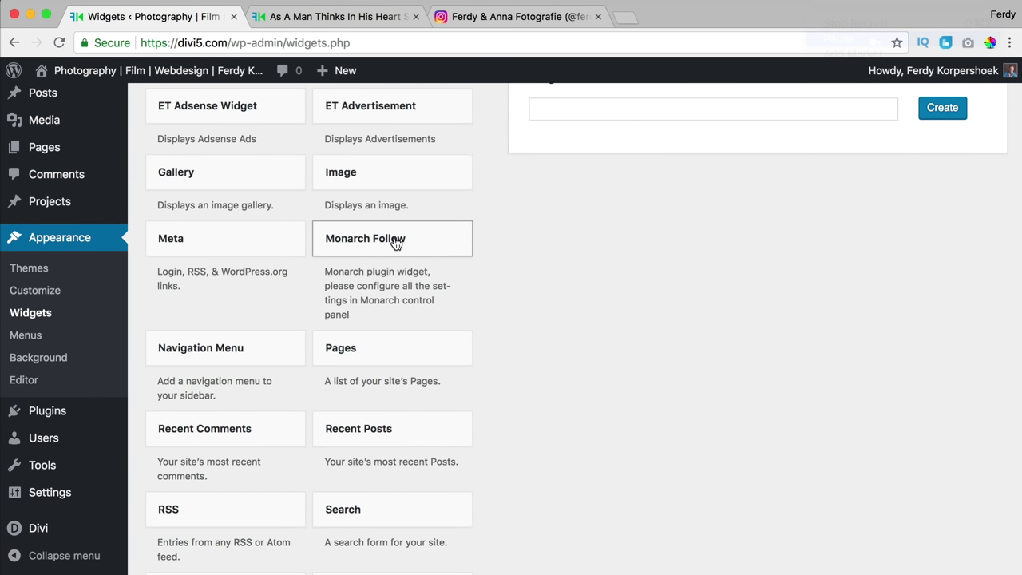
left_click(395, 244)
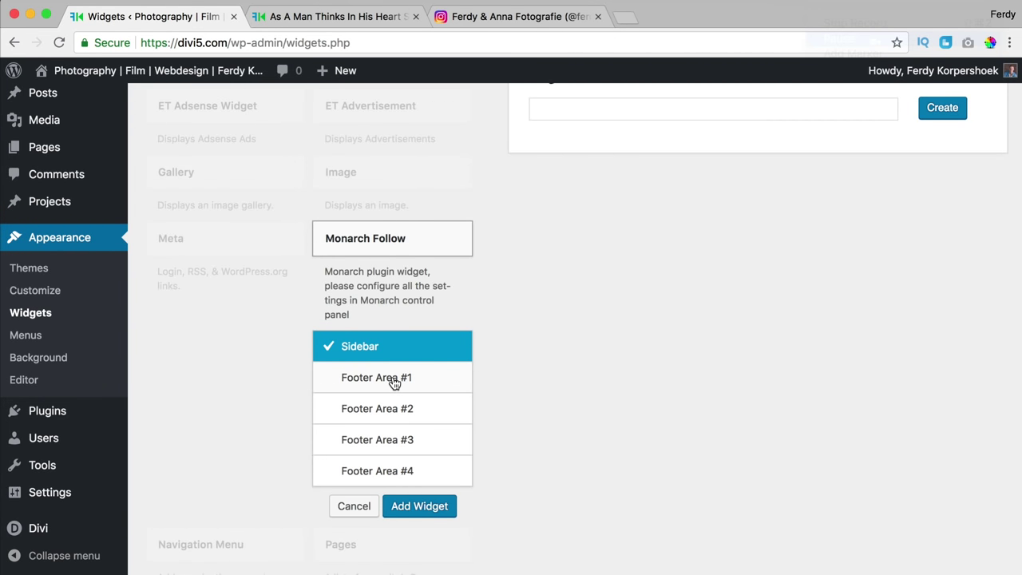
left_click(419, 506)
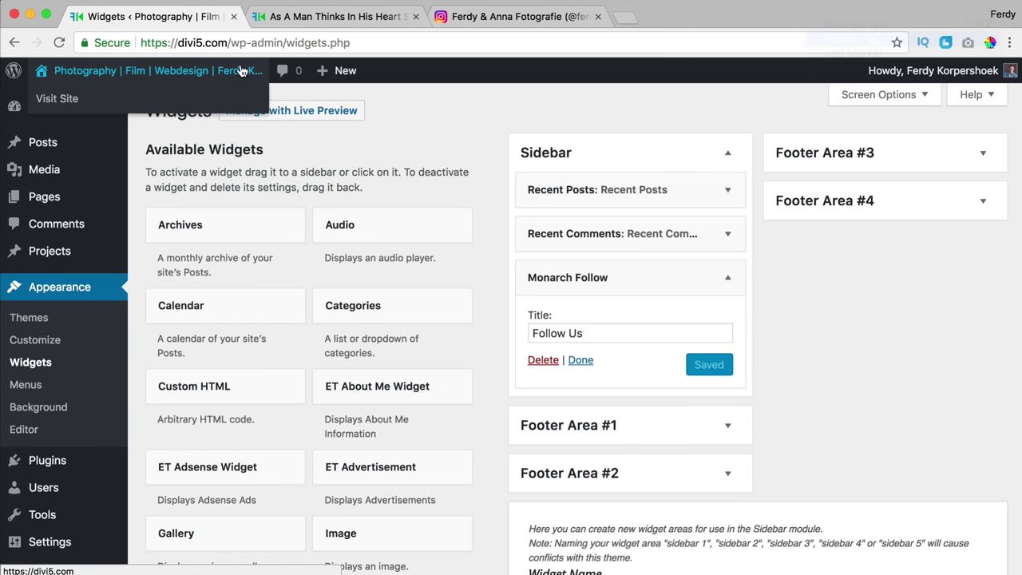
Reload the blog post and examine the Follow Us widget in its sidebar.
left_click(321, 18)
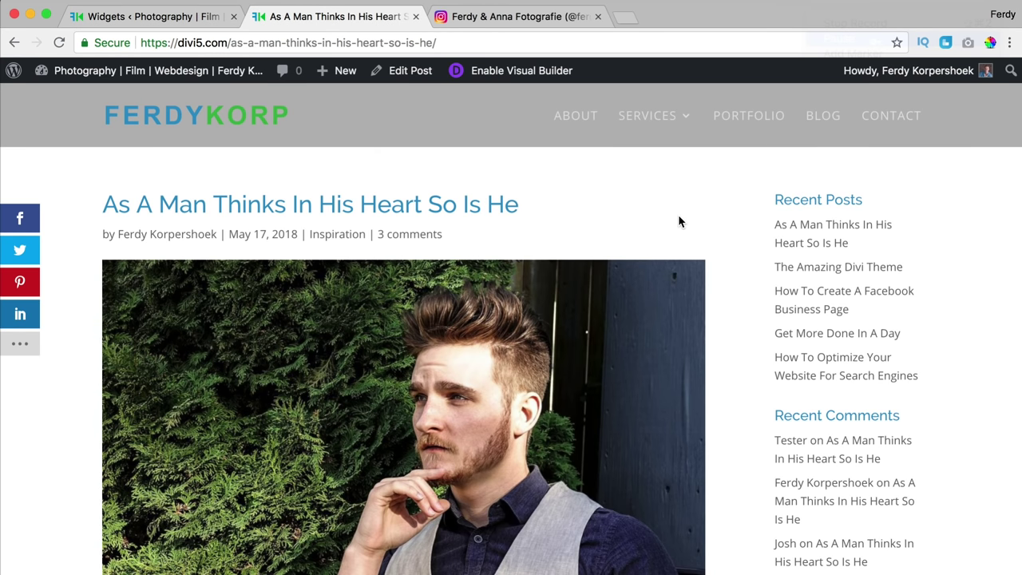
key("super+r")
scroll(752, 230, "down", 5)
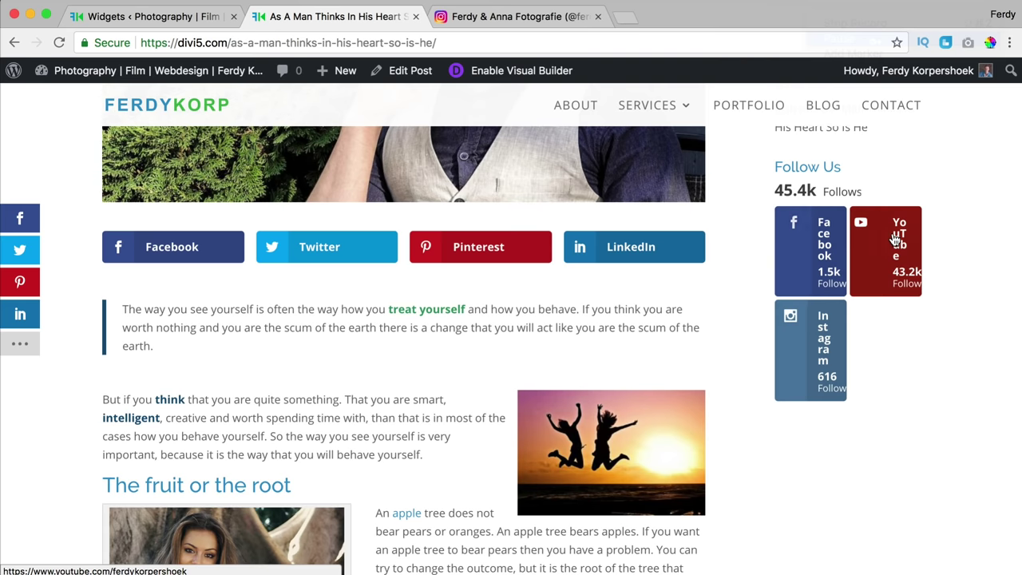
Turn off Display Network Names in Monarch's Social Follow widget settings, save, and check the reloaded blog post.
left_click(186, 16)
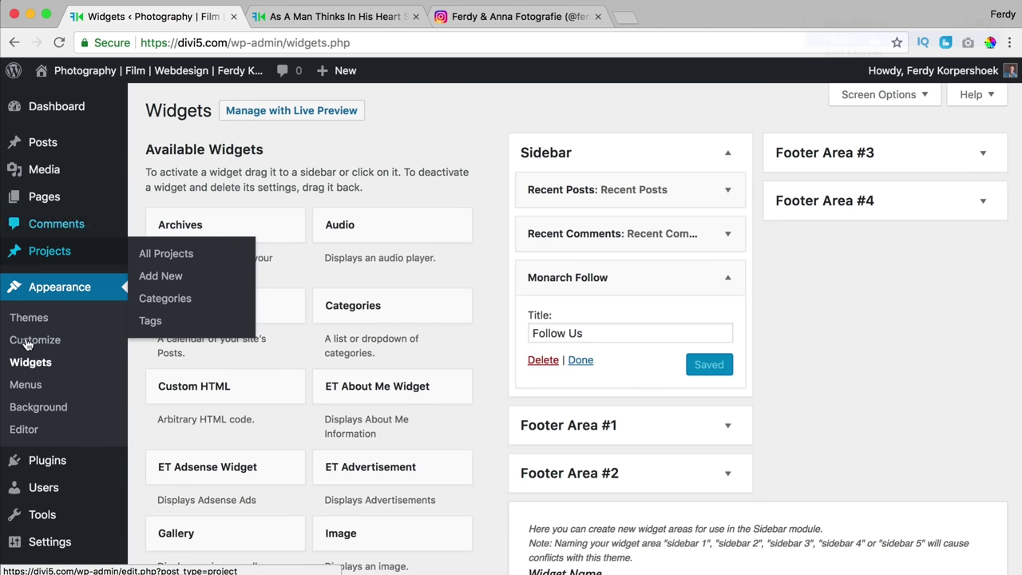
mouse_move(29, 513)
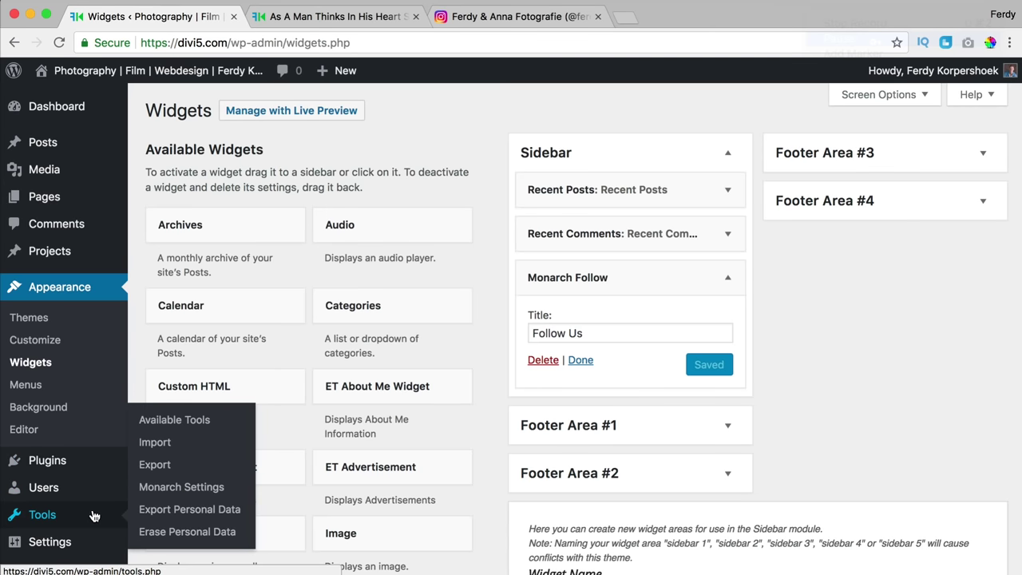
left_click(163, 494)
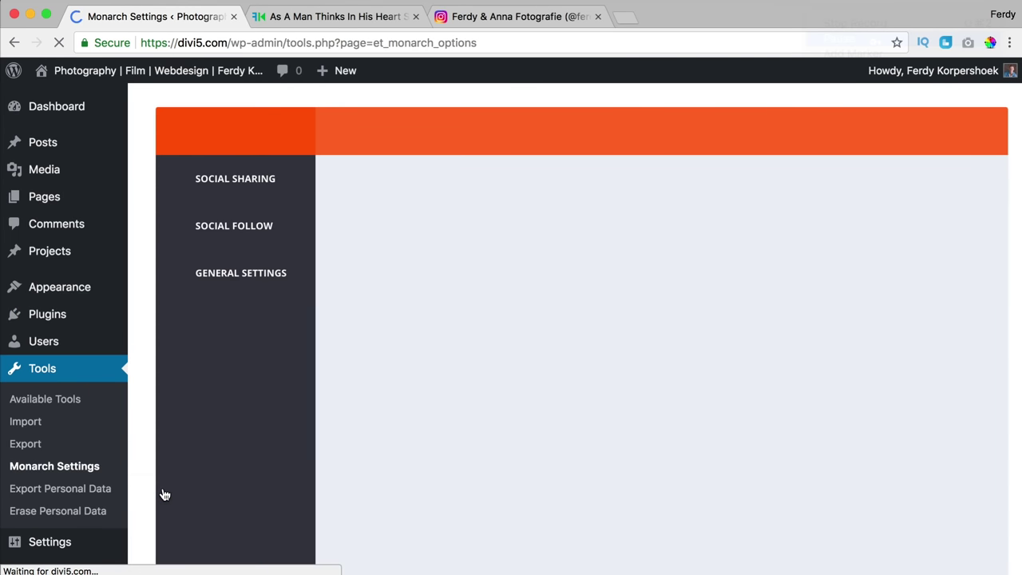
left_click(234, 511)
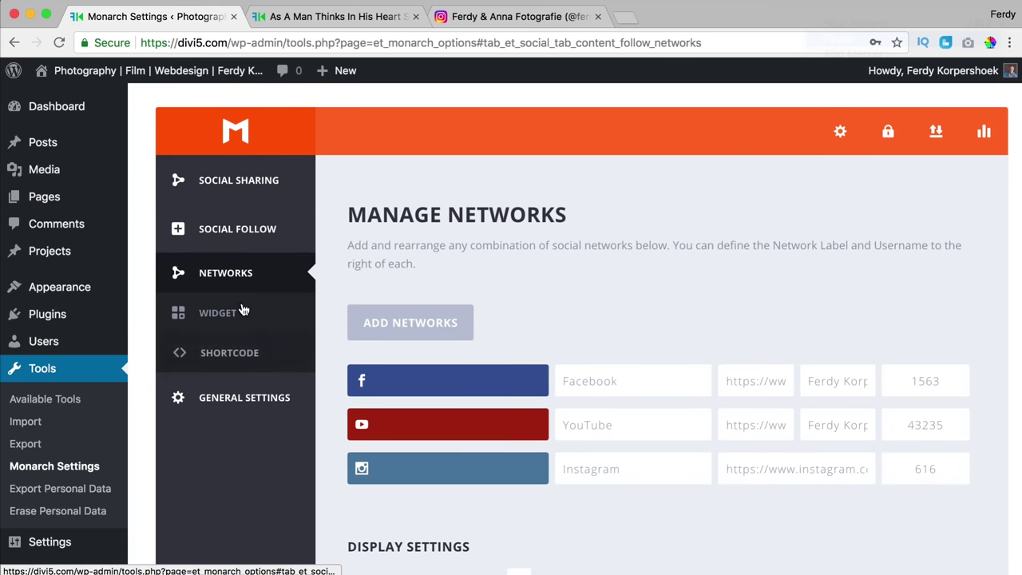
left_click(225, 313)
scroll(500, 324, "down", 10)
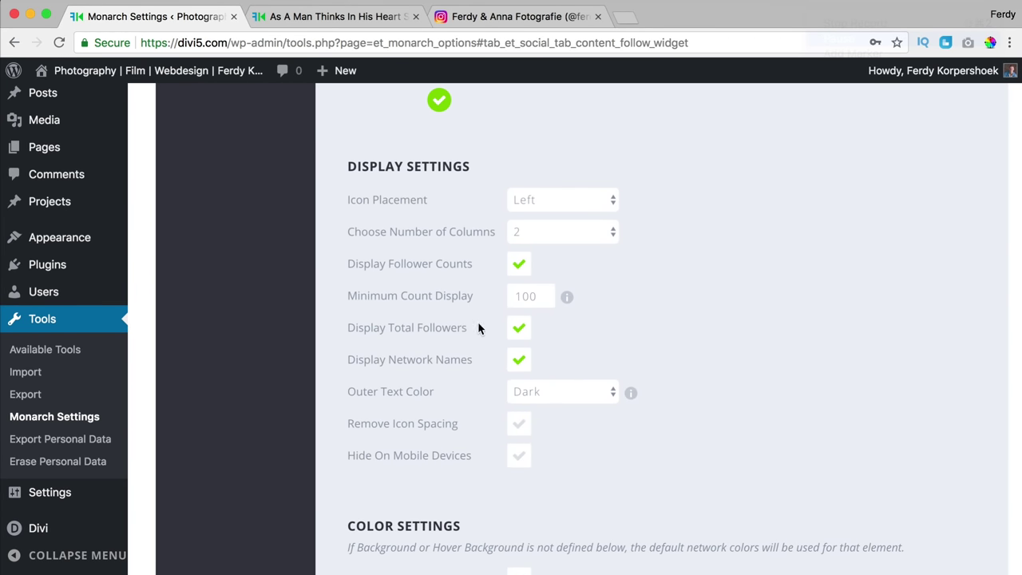
scroll(468, 381, "down", 10)
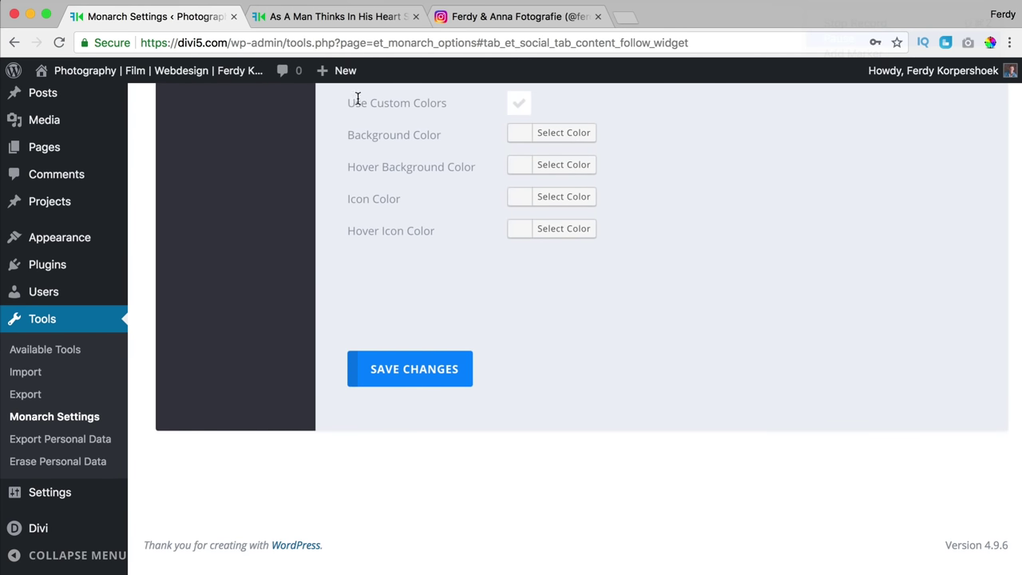
left_click(353, 21)
key("super+r")
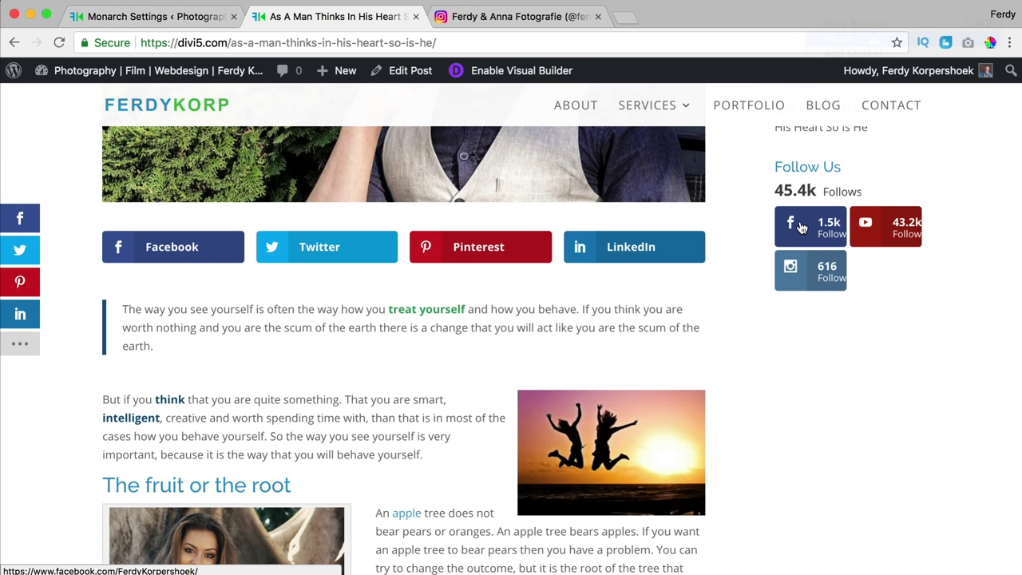
Set the Social Follow widget's icon placement to Centered, save, and check the reloaded blog post.
left_click(174, 27)
scroll(539, 322, "up", 10)
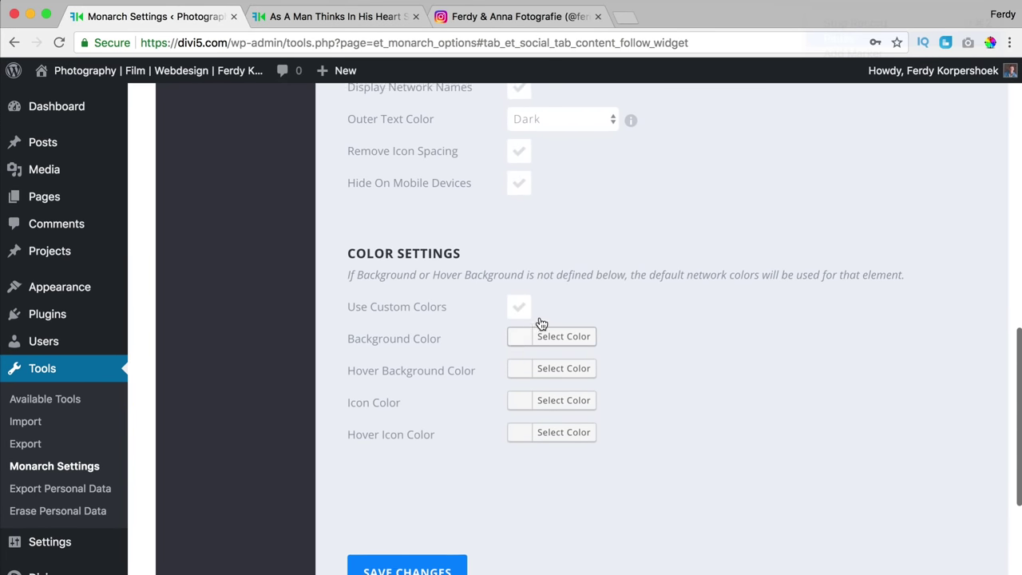
left_click(540, 292)
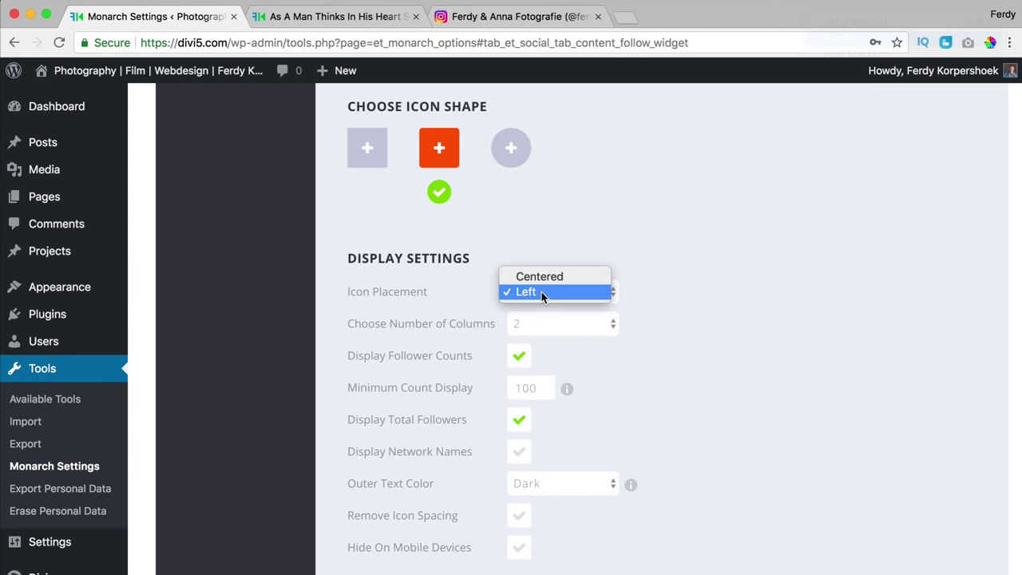
left_click(542, 279)
scroll(489, 345, "down", 10)
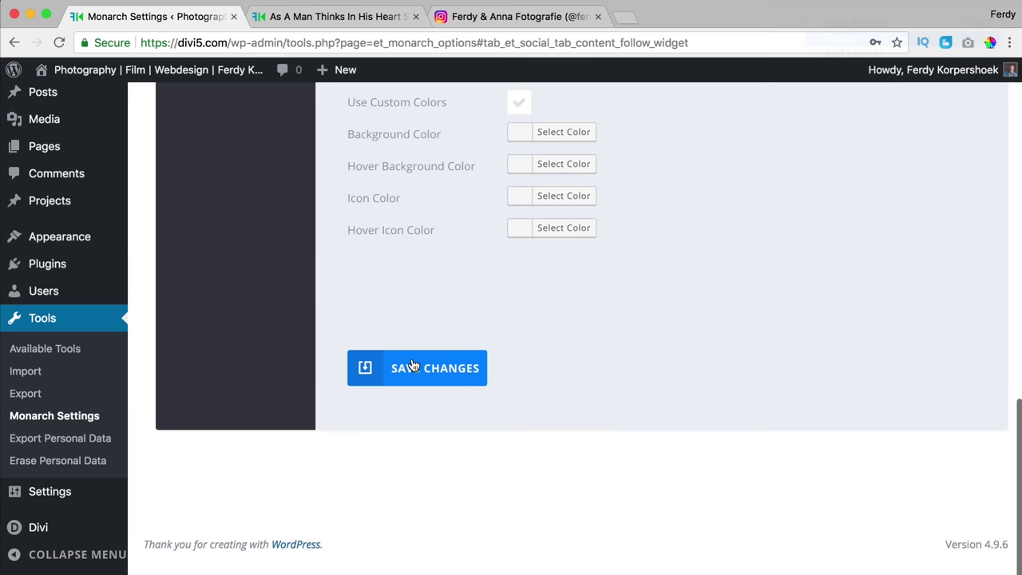
left_click(399, 368)
left_click(349, 24)
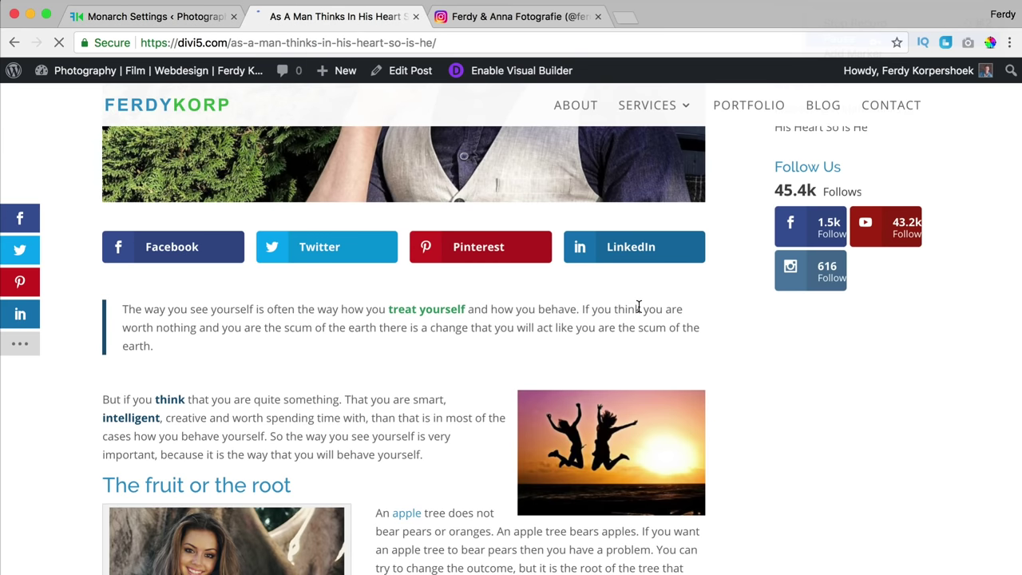
key("super+r")
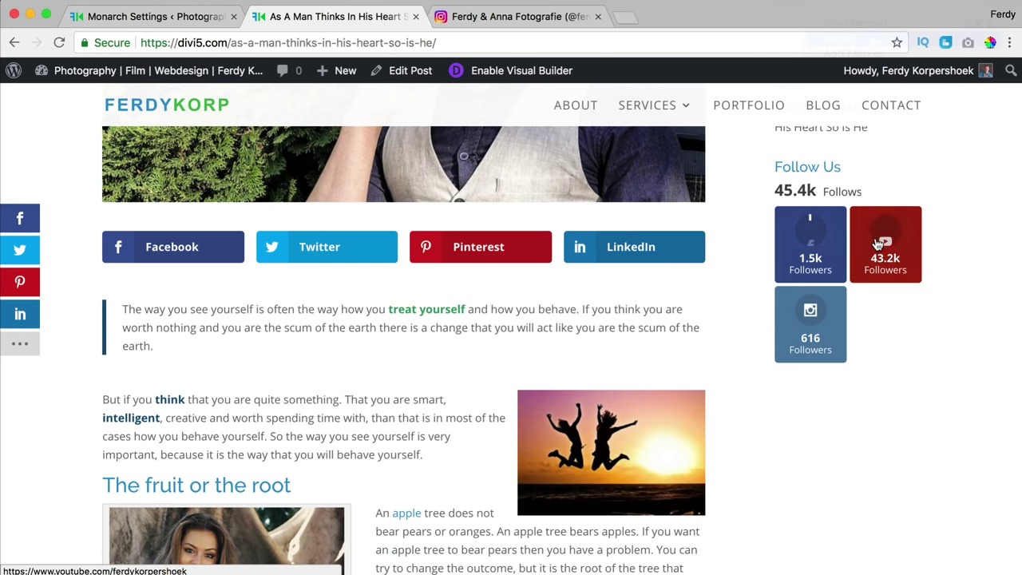
Test the Facebook and YouTube links of the Follow Us widget, closing each opened page.
left_click(810, 236)
scroll(599, 235, "down", 10)
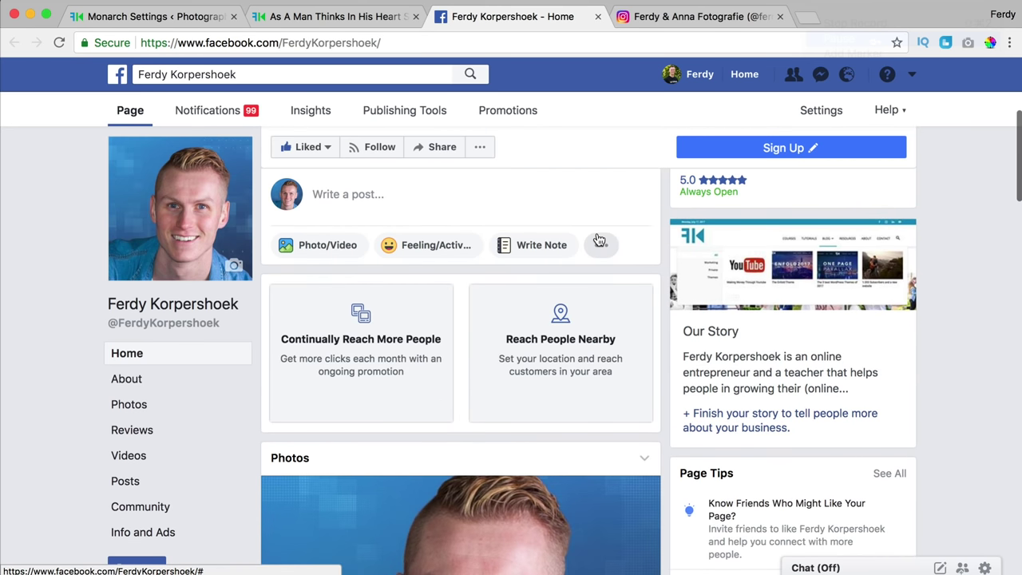
scroll(600, 240, "up", 10)
key("super+w")
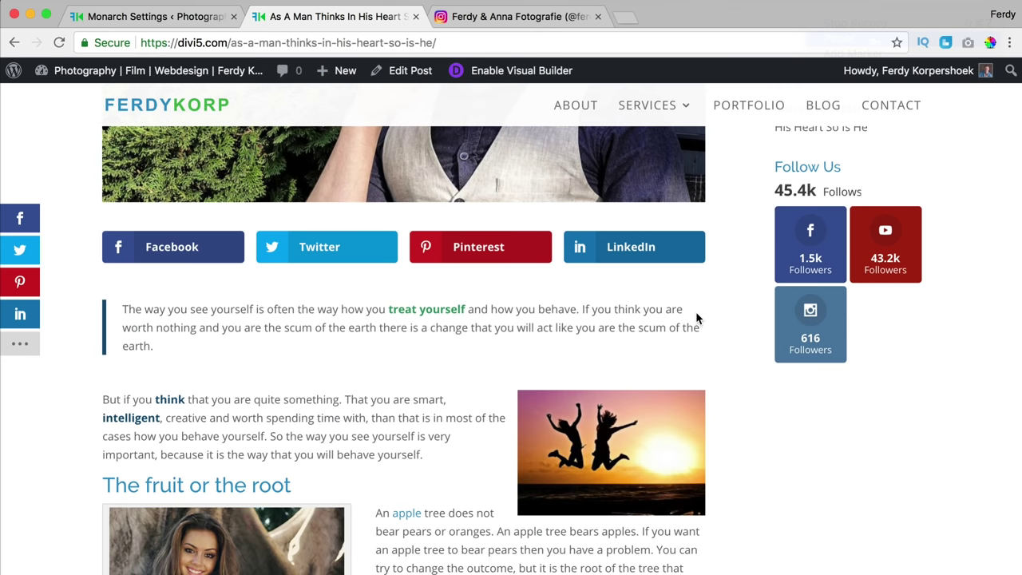
left_click(885, 239)
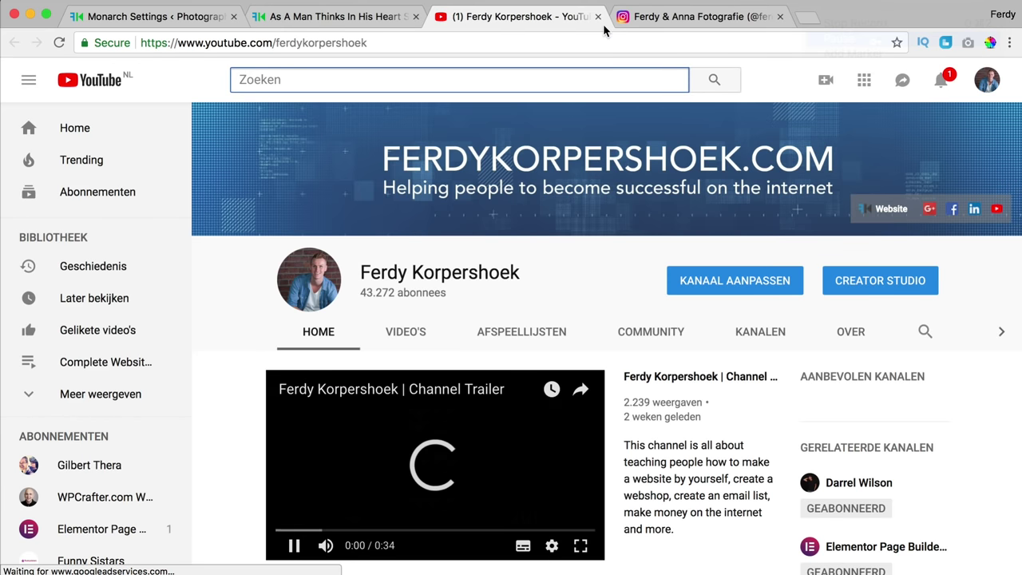
left_click(597, 16)
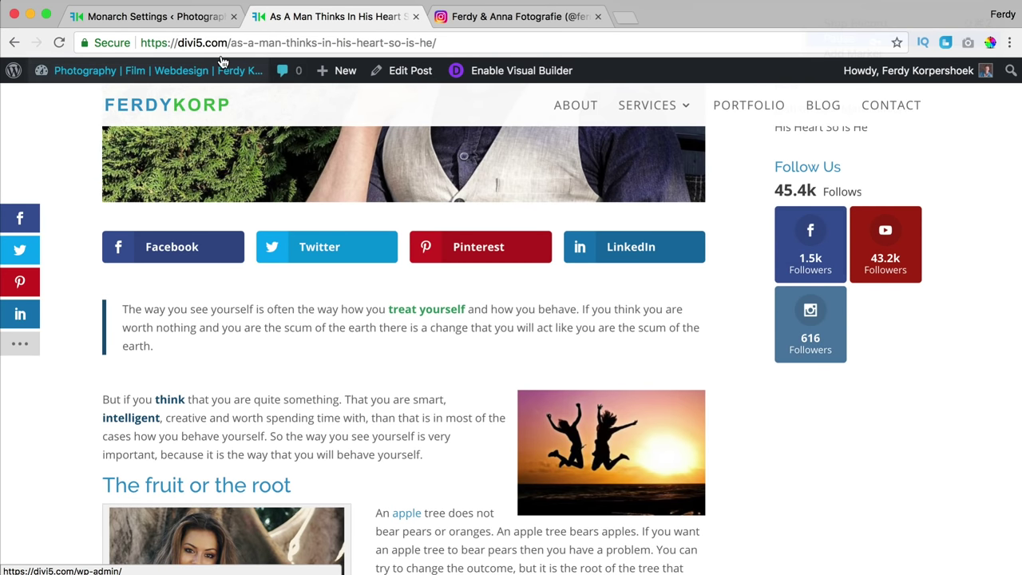
Set the number of columns to 1 in Monarch's Social Follow widget settings and save the changes.
left_click(192, 17)
scroll(595, 299, "up", 4)
scroll(595, 301, "up", 4)
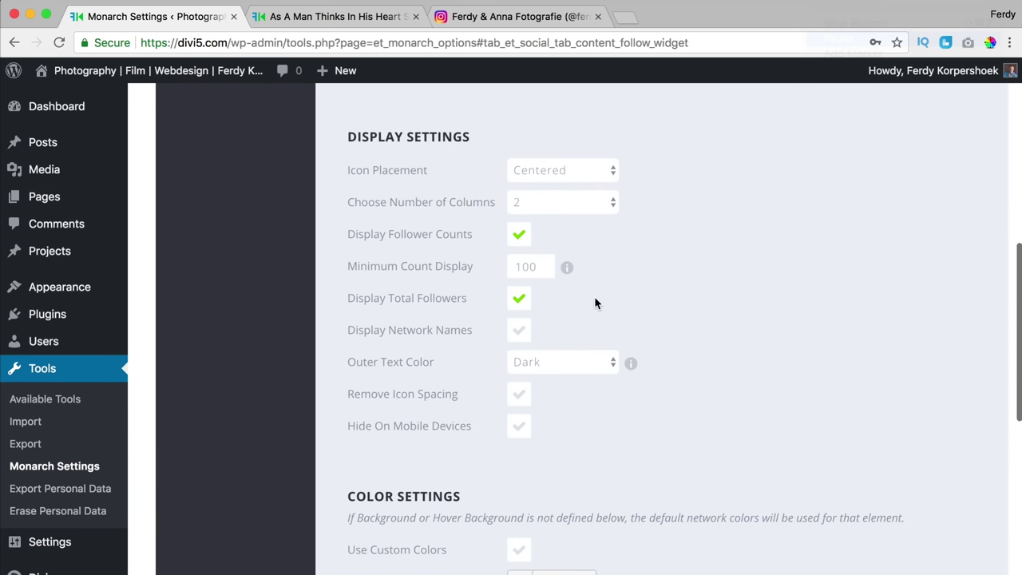
left_click(539, 204)
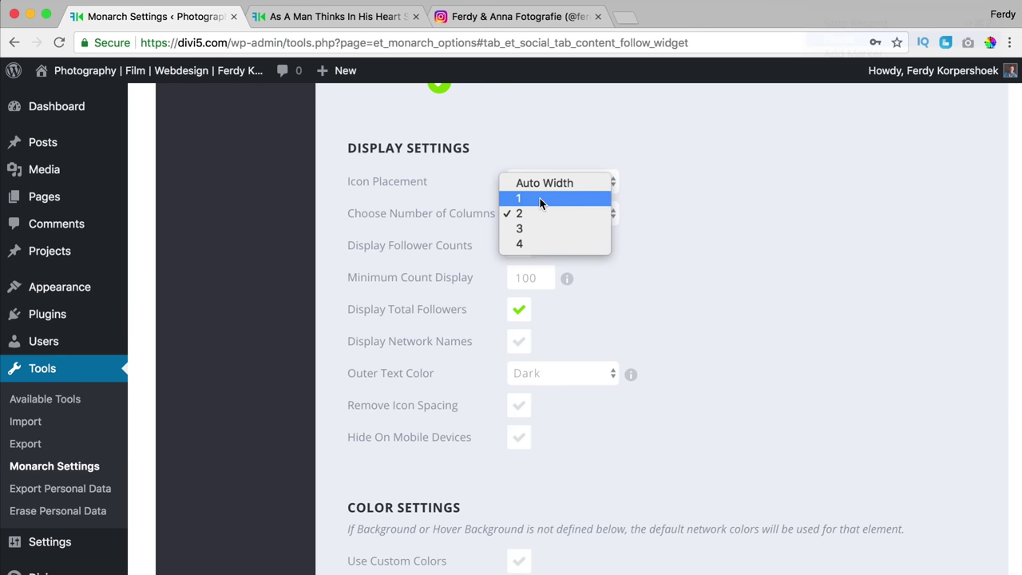
left_click(539, 198)
scroll(447, 217, "down", 7)
left_click(376, 560)
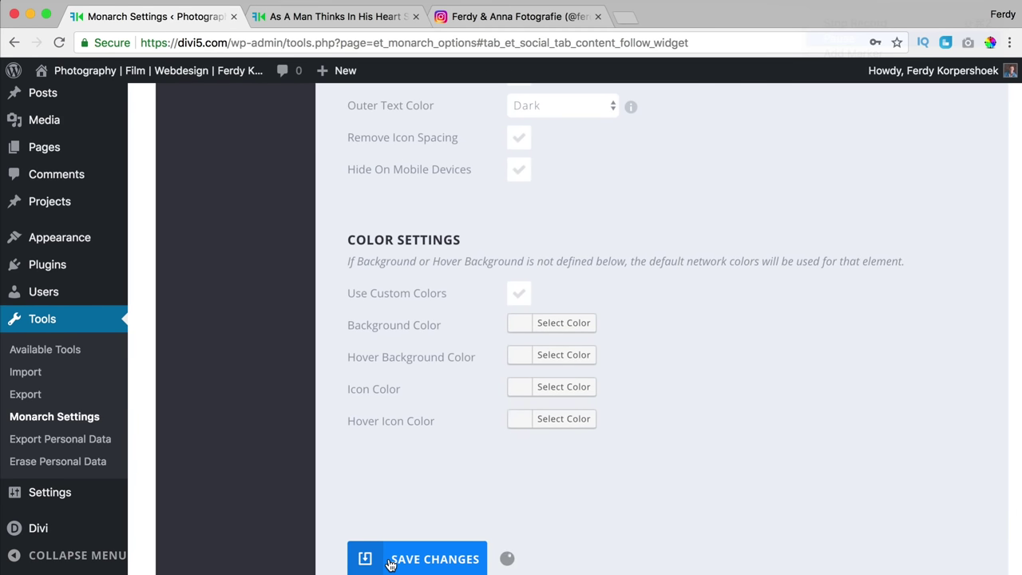
Reload the blog post and examine the column layout of the sidebar's Follow Us widget.
left_click(307, 17)
key("super+r")
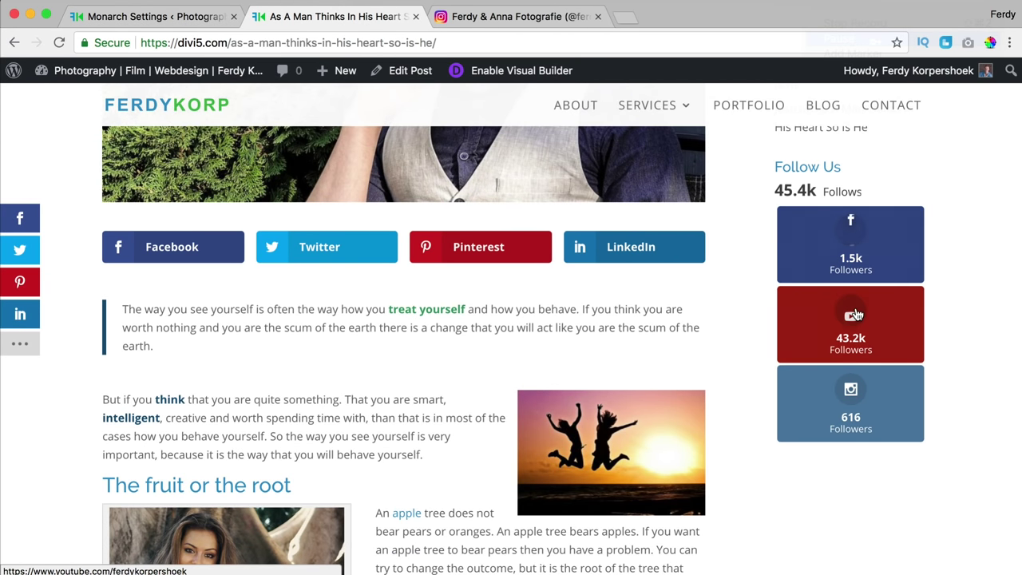
scroll(772, 237, "up", 1)
left_click_drag(826, 225, 831, 223)
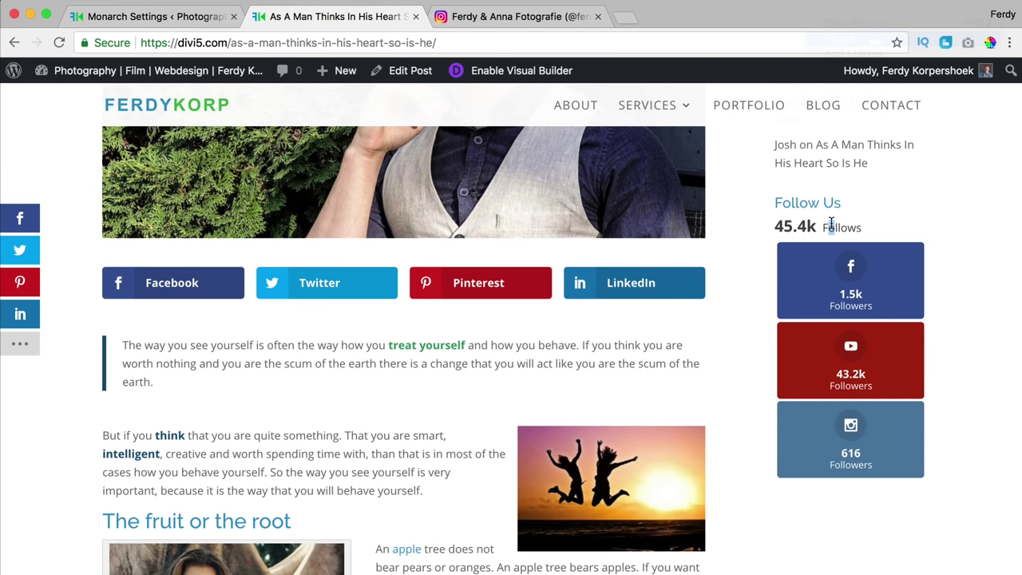
scroll(727, 243, "down", 1)
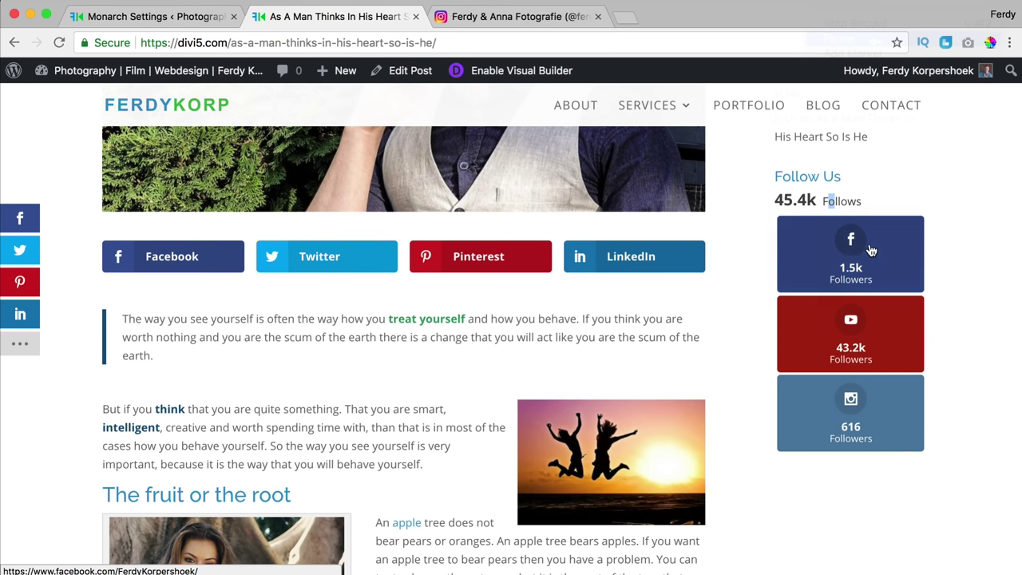
scroll(722, 299, "up", 10)
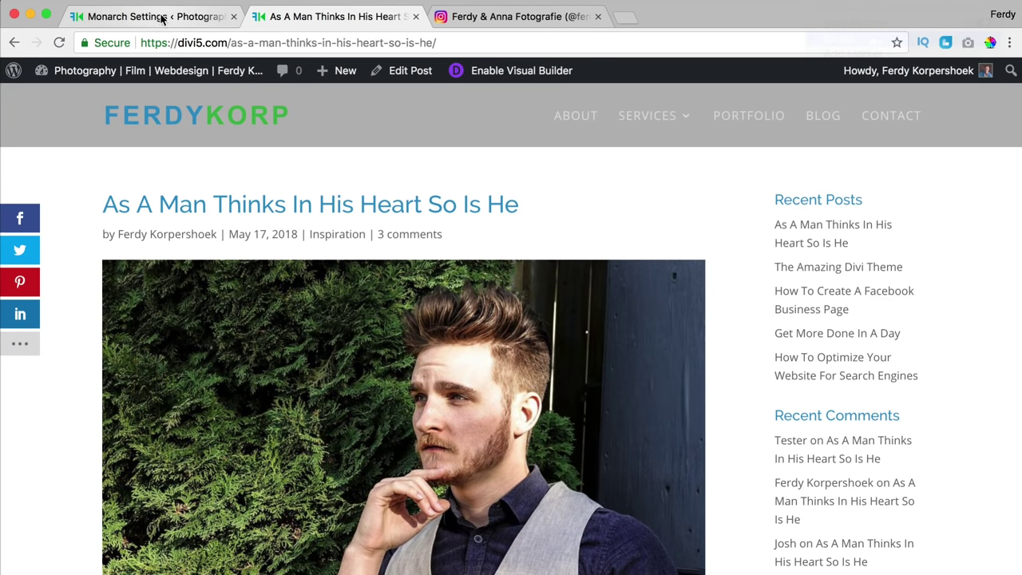
In Monarch's Social Follow shortcode settings, choose the fourth icon style and the circle icon shape.
left_click(160, 16)
scroll(294, 174, "up", 10)
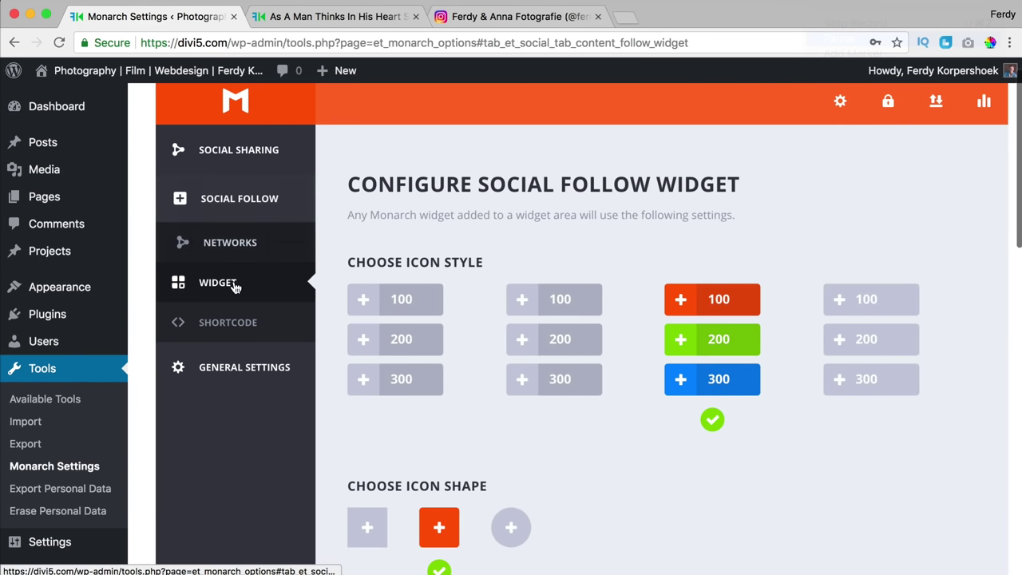
left_click(214, 323)
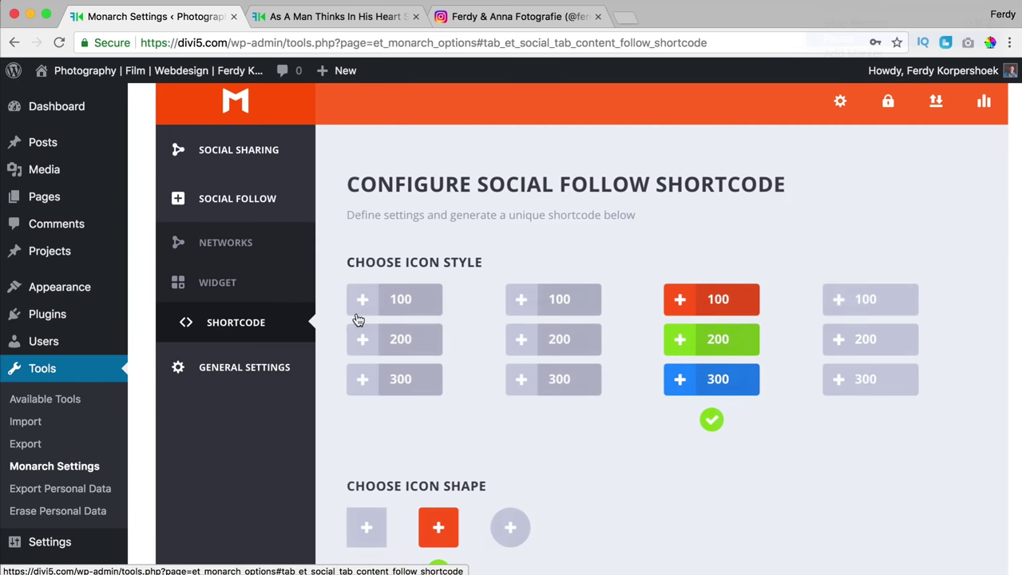
scroll(527, 303, "down", 3)
left_click(838, 192)
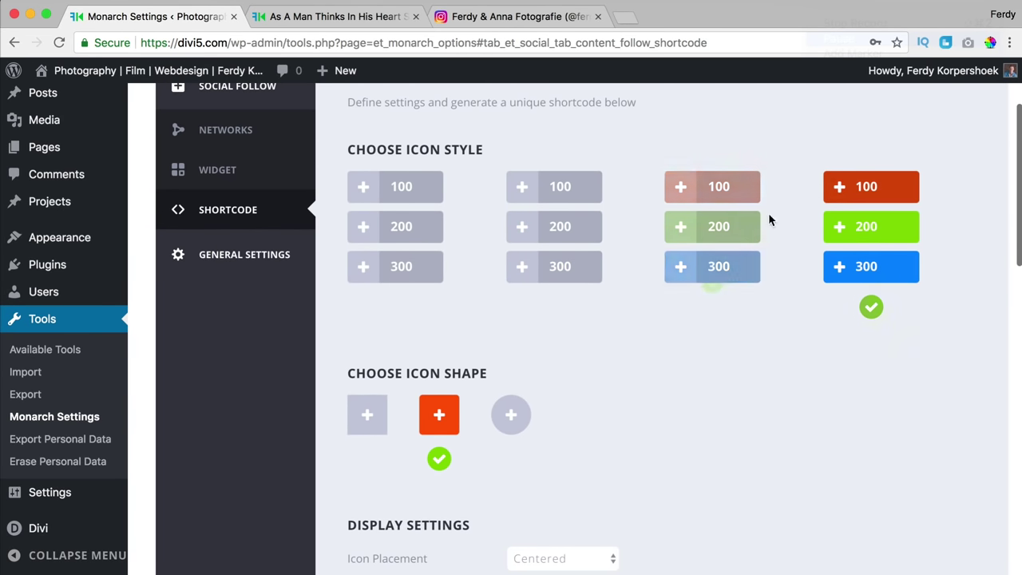
left_click(369, 415)
left_click(511, 414)
Set the Social Follow shortcode's number of columns to Auto Width, keeping the icon placement Centered.
scroll(517, 343, "down", 4)
scroll(517, 343, "down", 3)
left_click(542, 149)
left_click(537, 146)
left_click(535, 178)
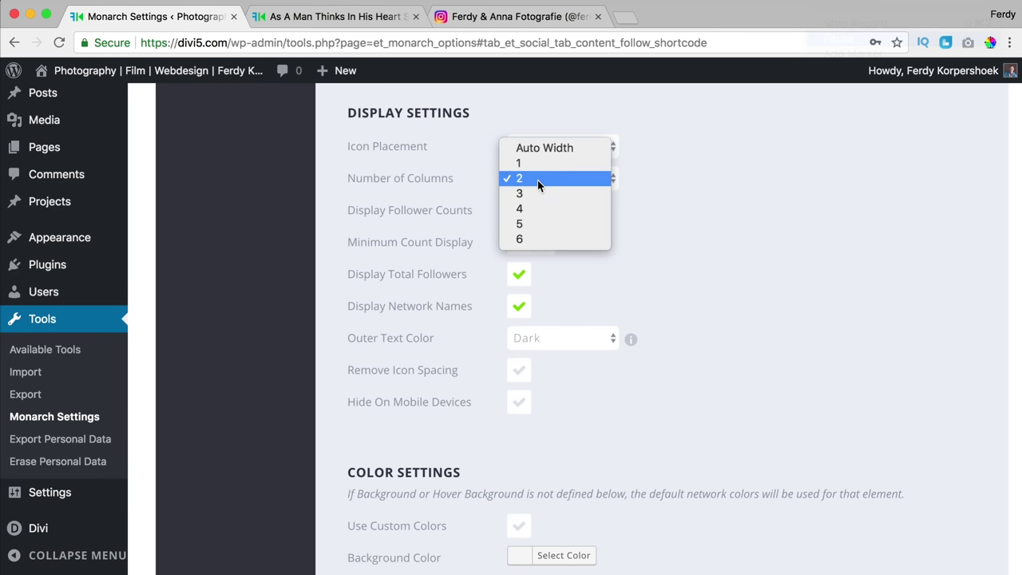
left_click(541, 147)
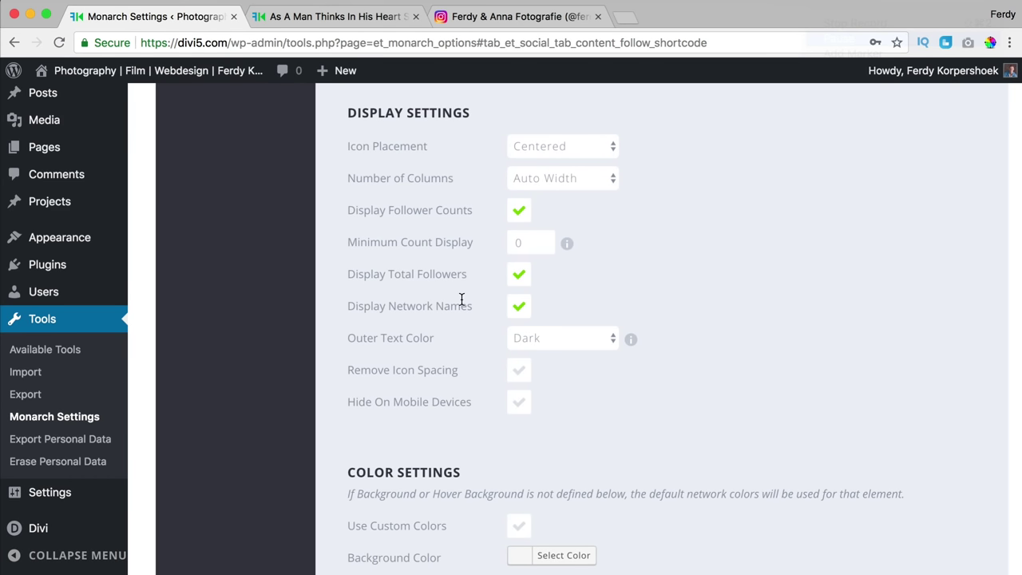
Generate the Social Follow shortcode, copy it, and save the Monarch settings.
scroll(462, 299, "down", 5)
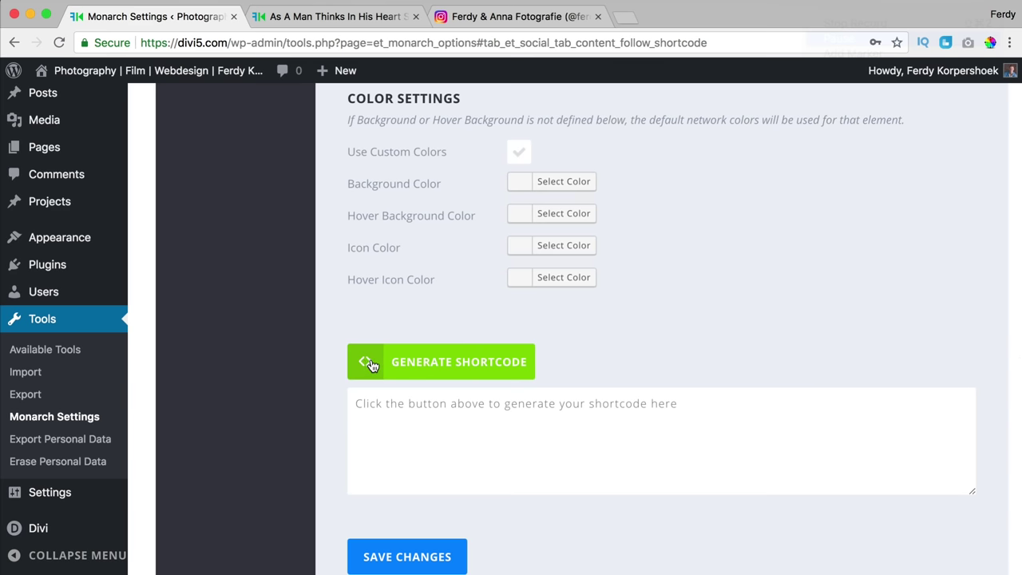
left_click(371, 364)
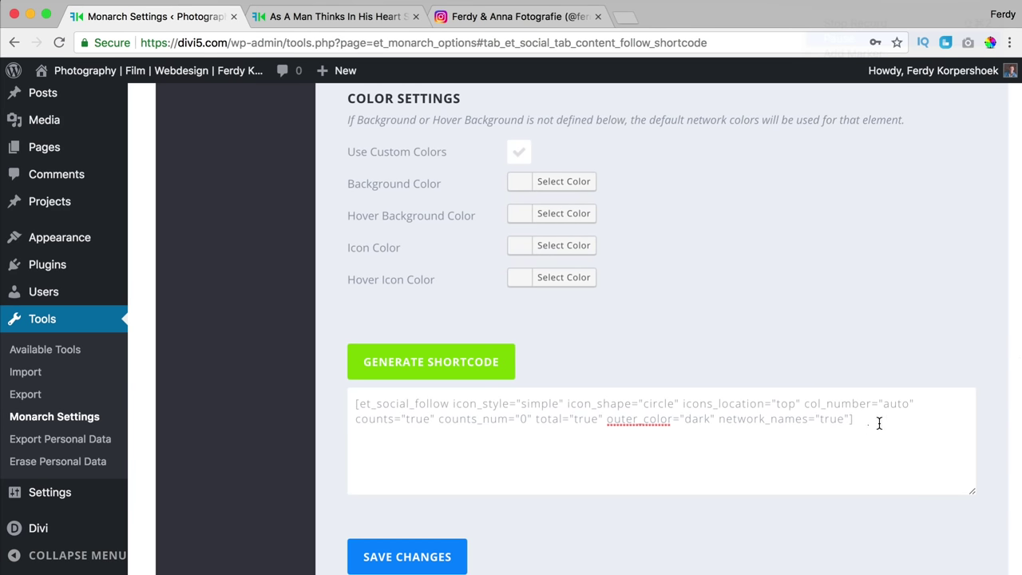
left_click_drag(879, 423, 356, 391)
key("super+c")
left_click(405, 553)
Open the site's home page in the Visual Builder and insert a Text module below the Follow Us icons in the footer section.
mouse_move(181, 75)
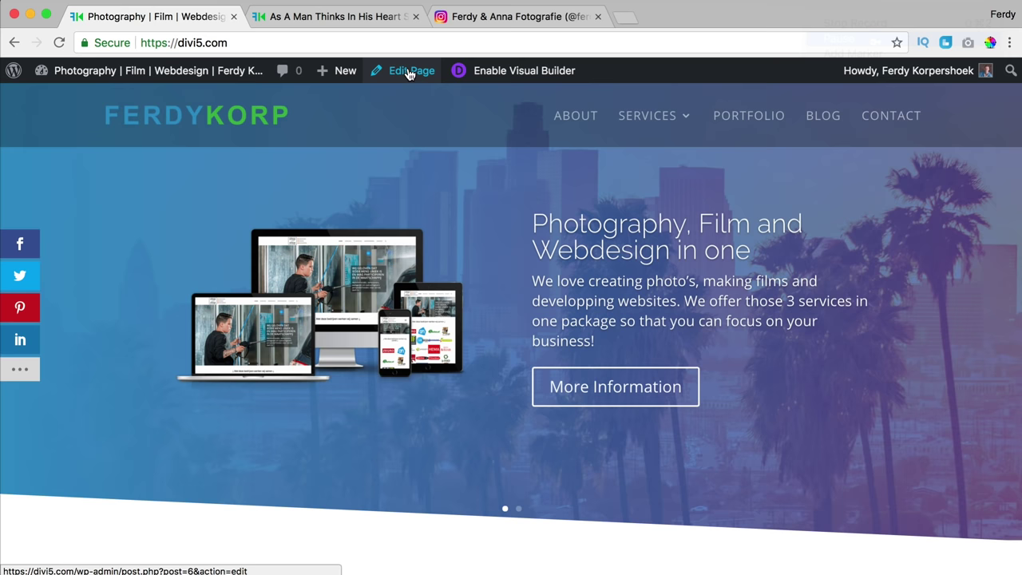
left_click(524, 72)
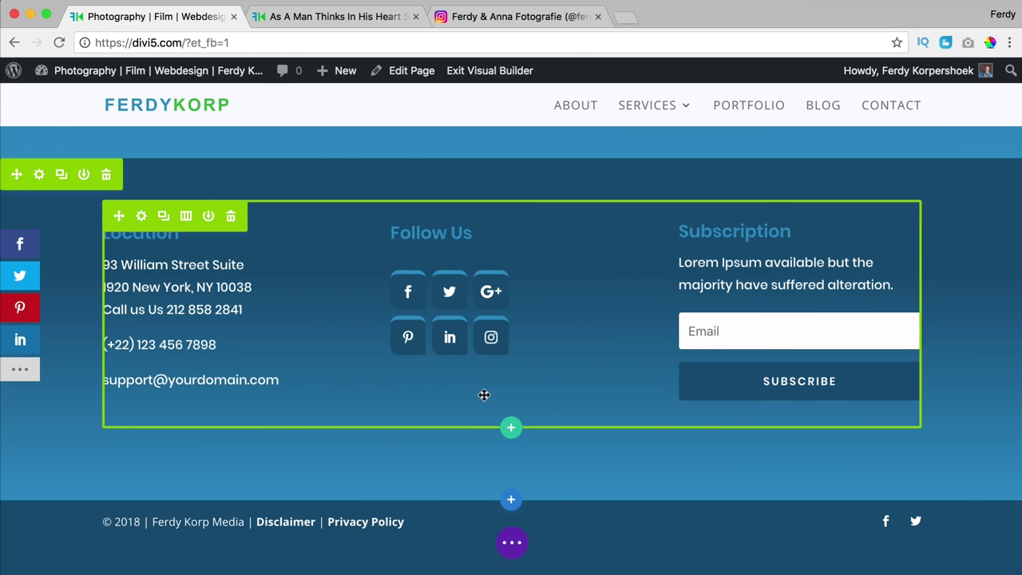
left_click(466, 318)
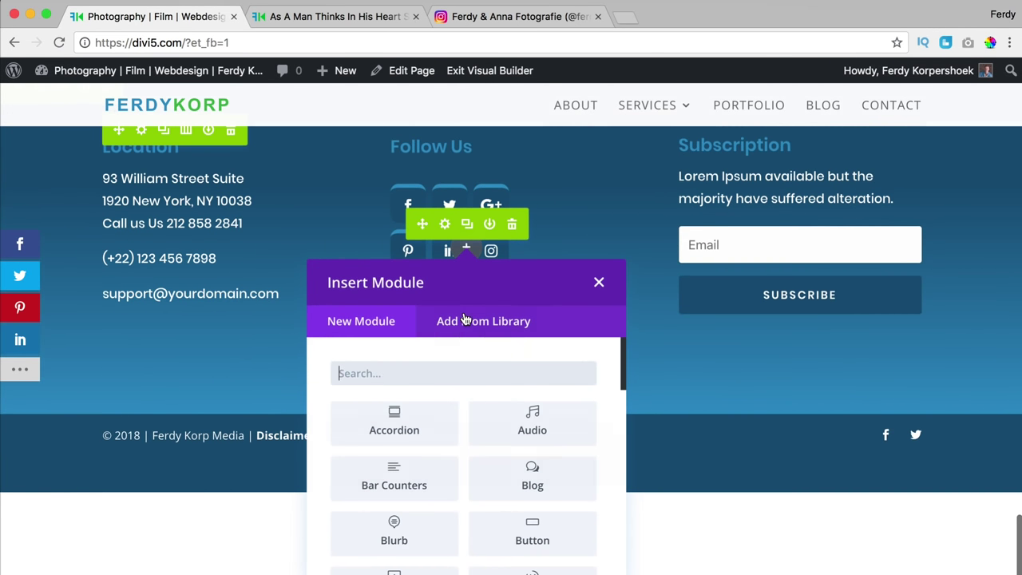
type("html")
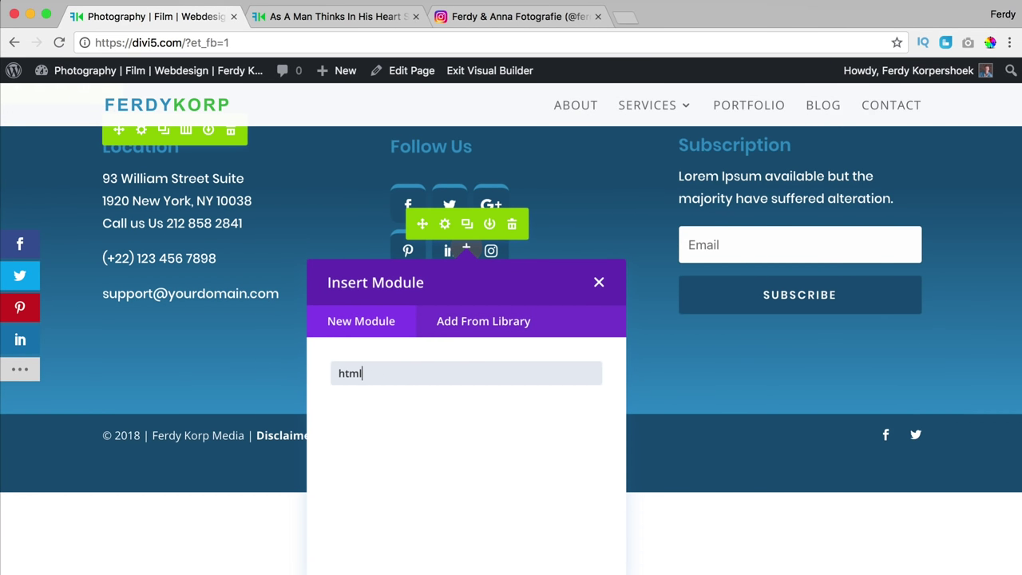
type("tex")
left_click(405, 422)
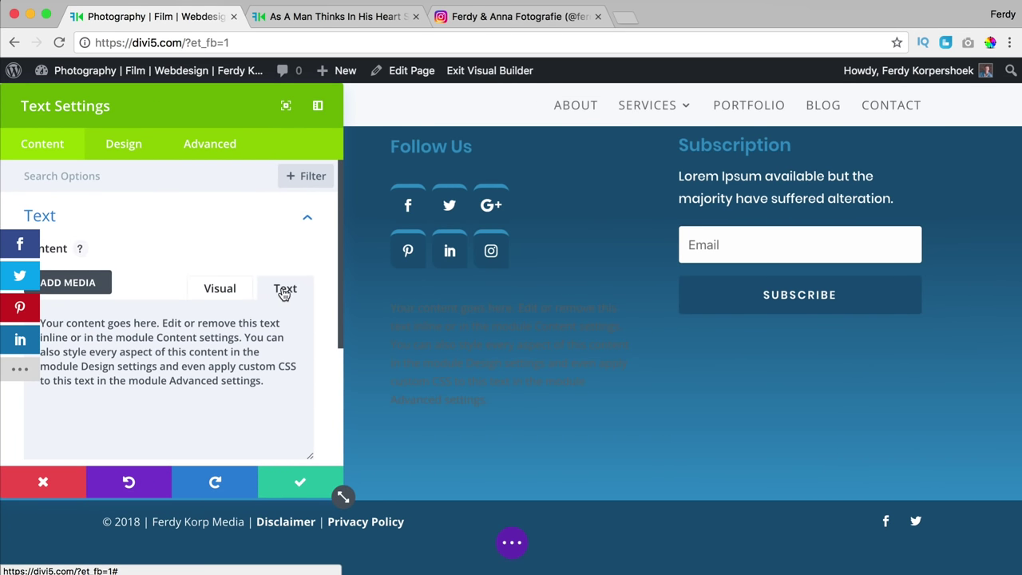
Replace the new Text module's placeholder content with the copied et_social_follow shortcode and save the module.
scroll(225, 359, "down", 3)
triple_click(183, 271)
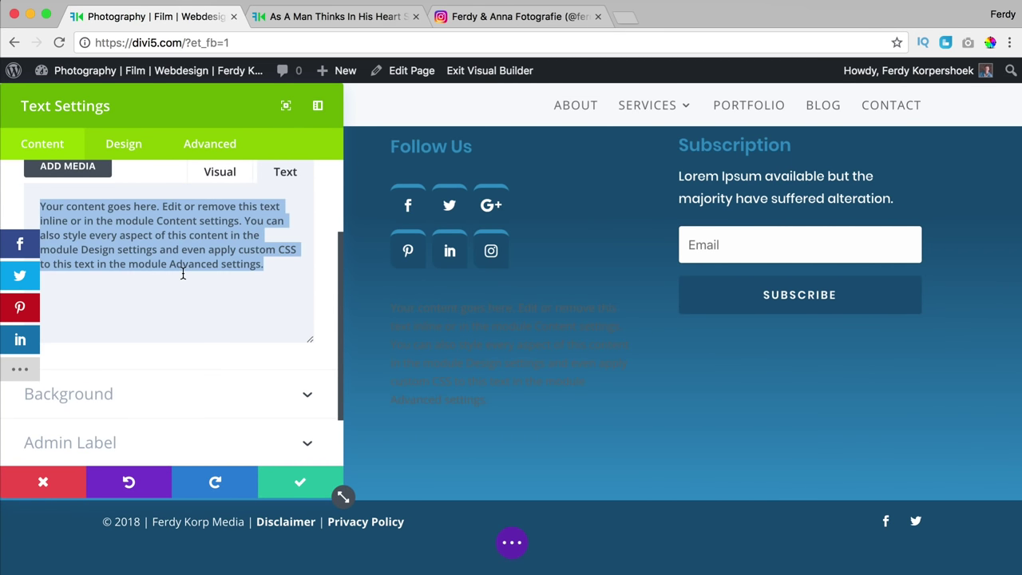
key("super+v")
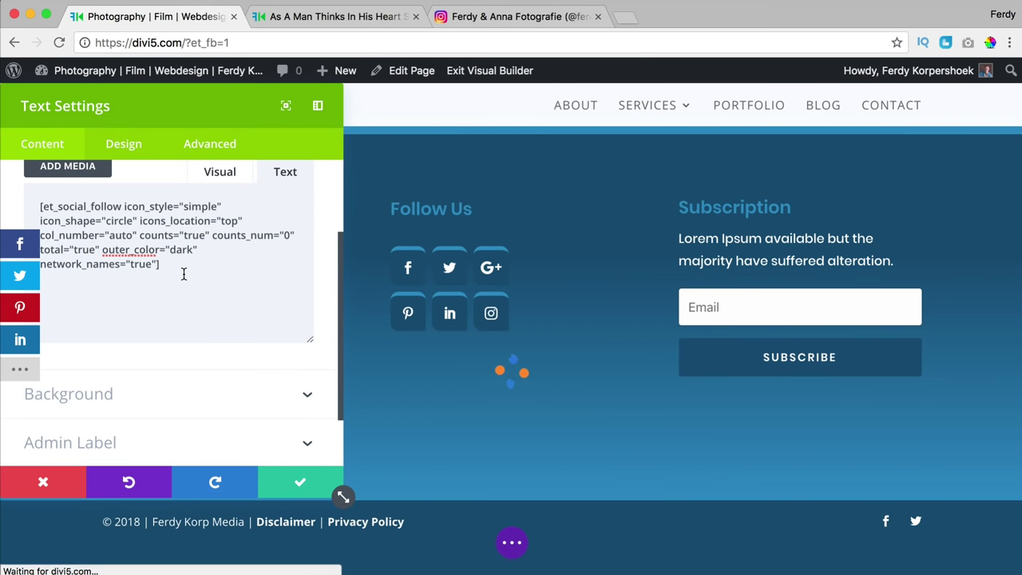
left_click(300, 482)
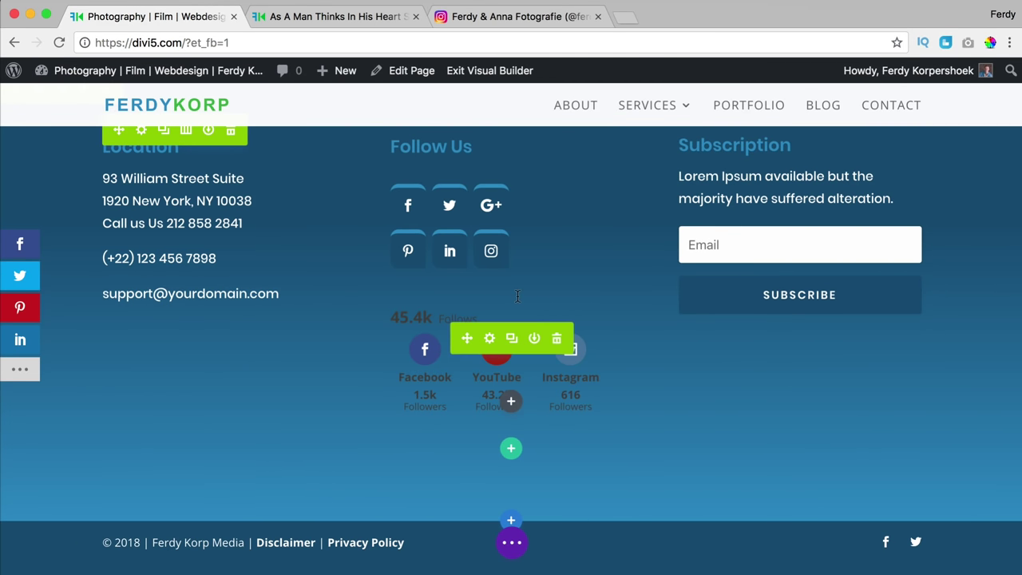
Delete the old social icons module under Follow Us, save the page, and exit the Visual Builder to check the footer section.
scroll(511, 264, "up", 1)
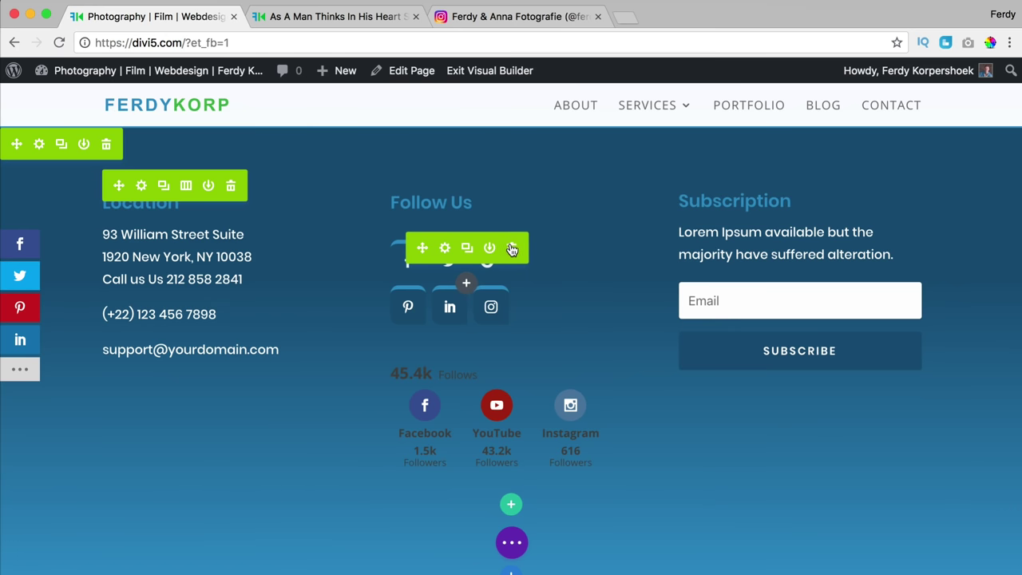
left_click(512, 248)
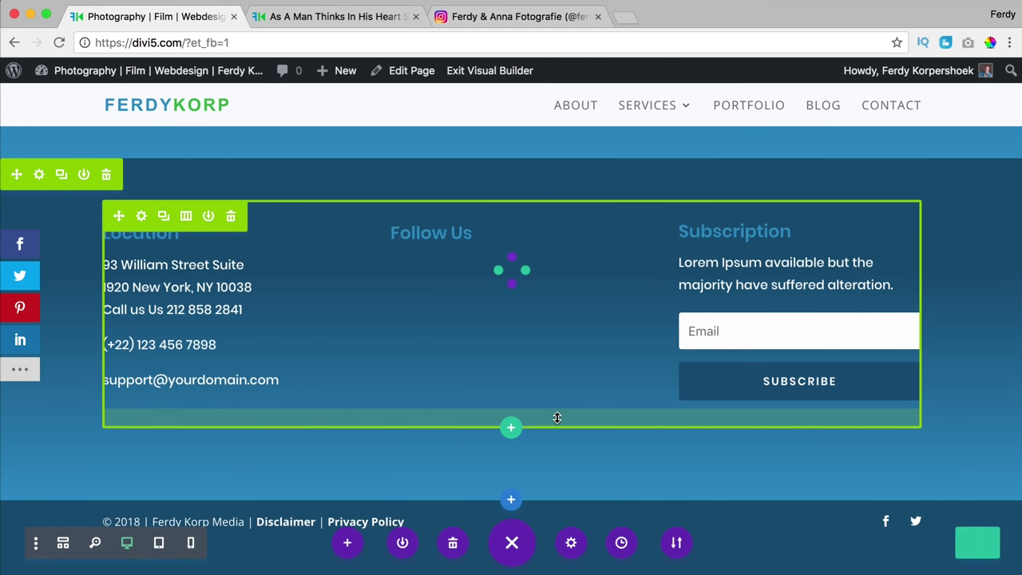
left_click(471, 73)
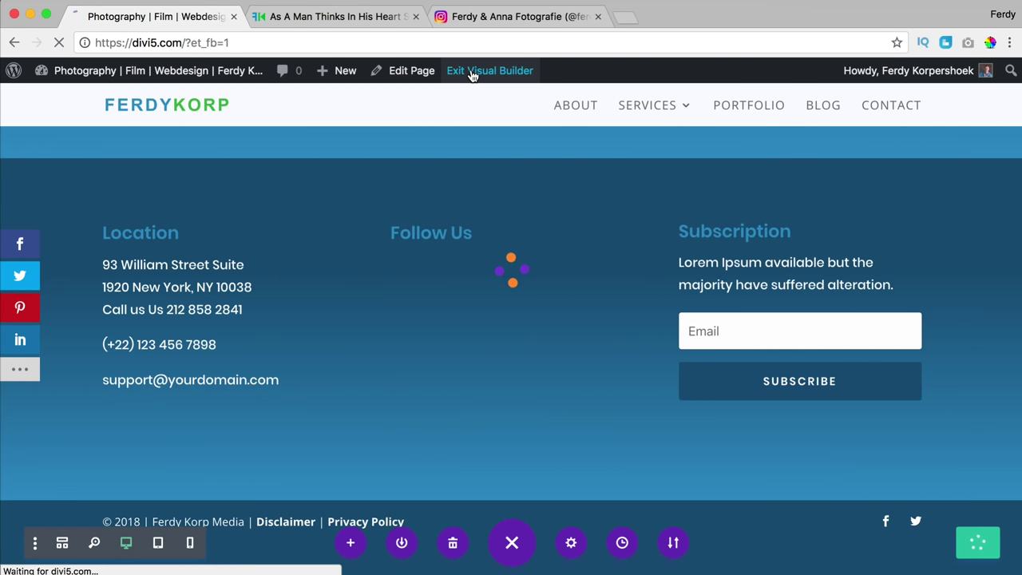
scroll(470, 330, "down", 8)
scroll(471, 338, "down", 10)
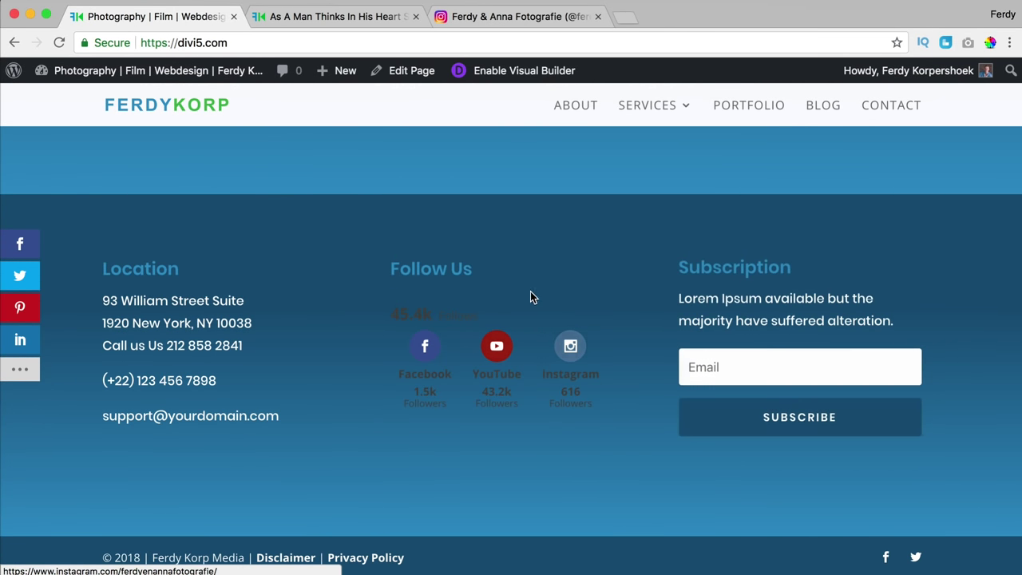
Move the blog post's tab to first place and open Monarch's Social Follow shortcode settings in it through the WordPress dashboard.
left_click_drag(315, 18, 122, 17)
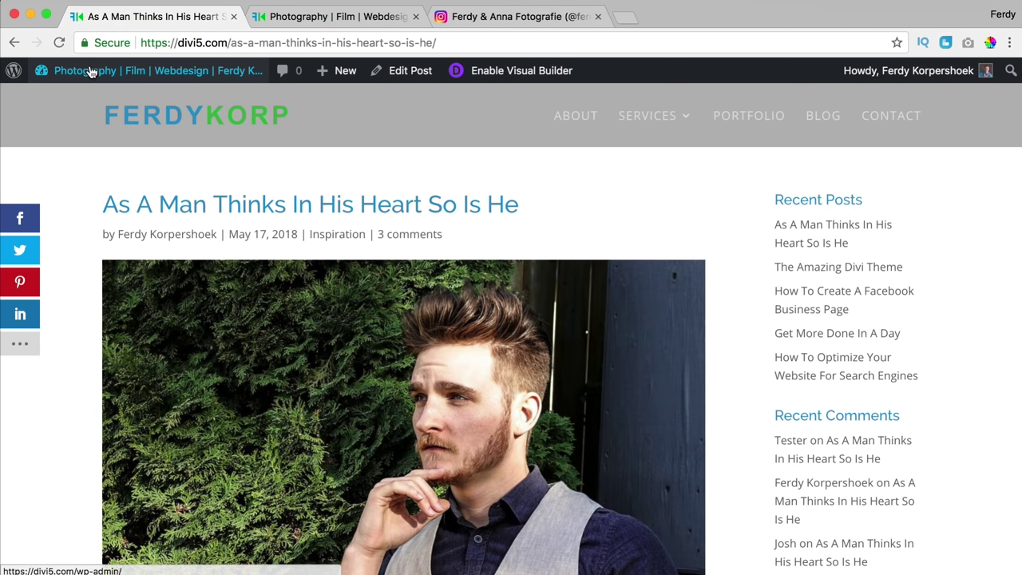
left_click(91, 71)
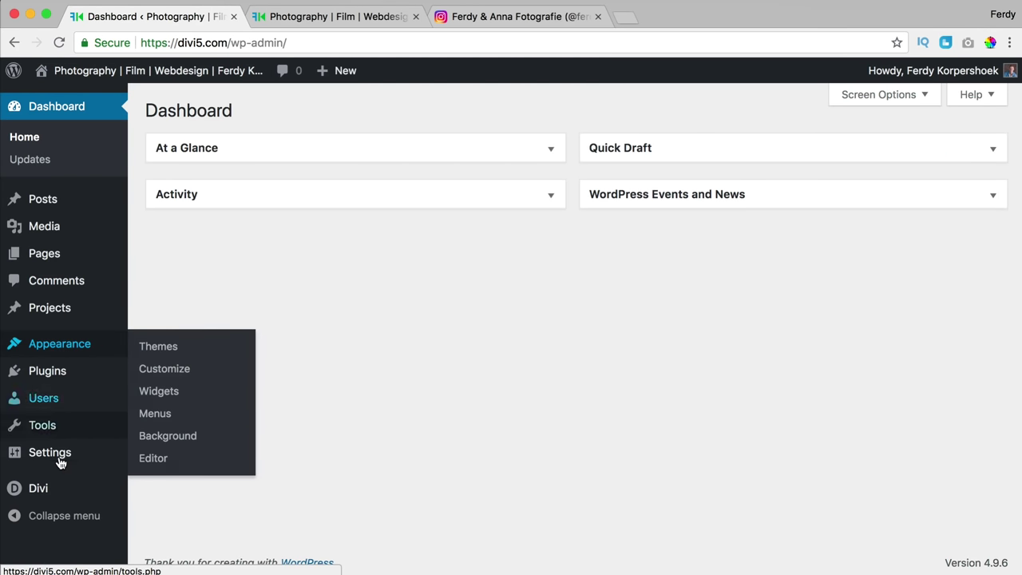
mouse_move(56, 433)
left_click(165, 453)
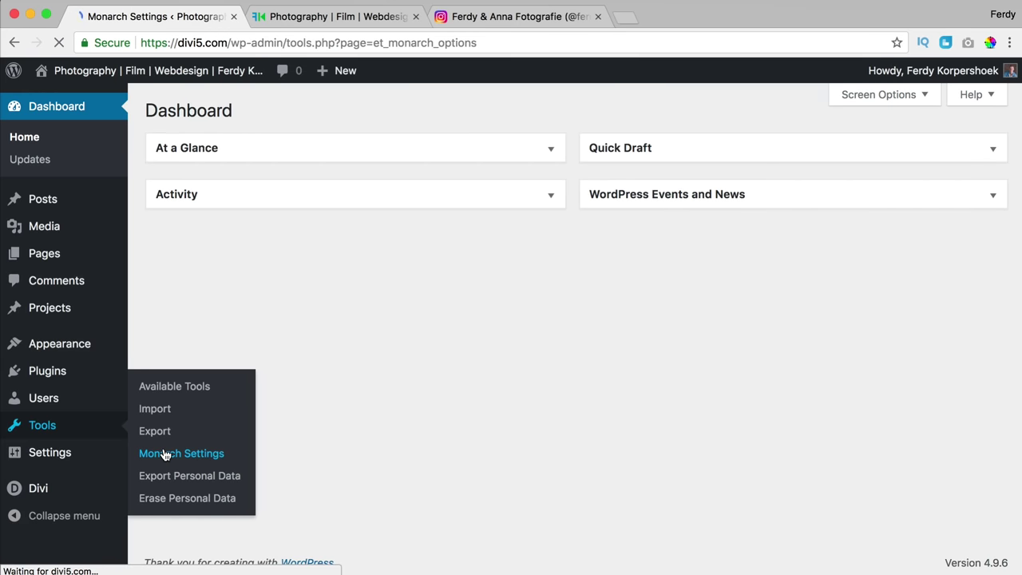
left_click(221, 508)
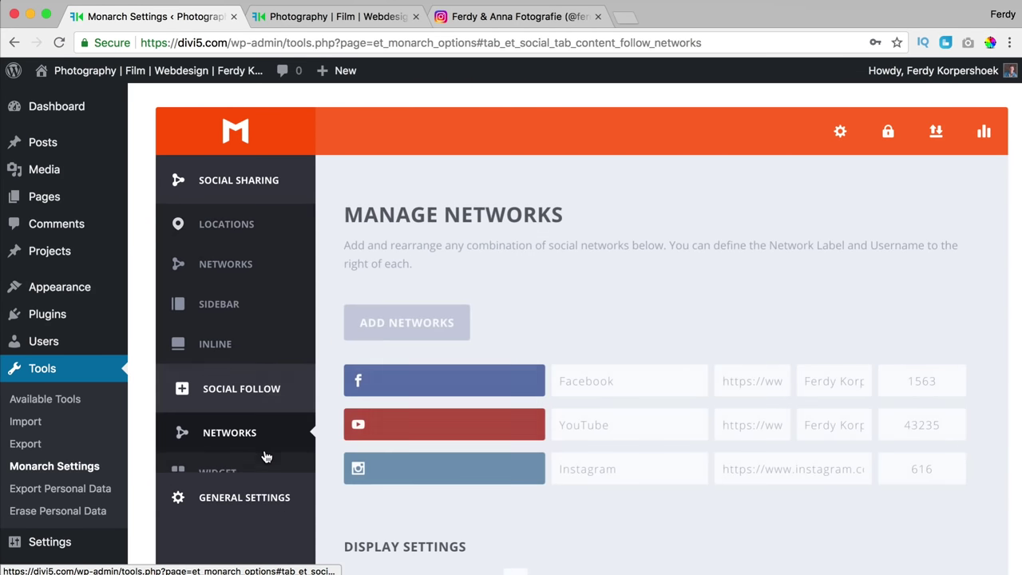
left_click(231, 354)
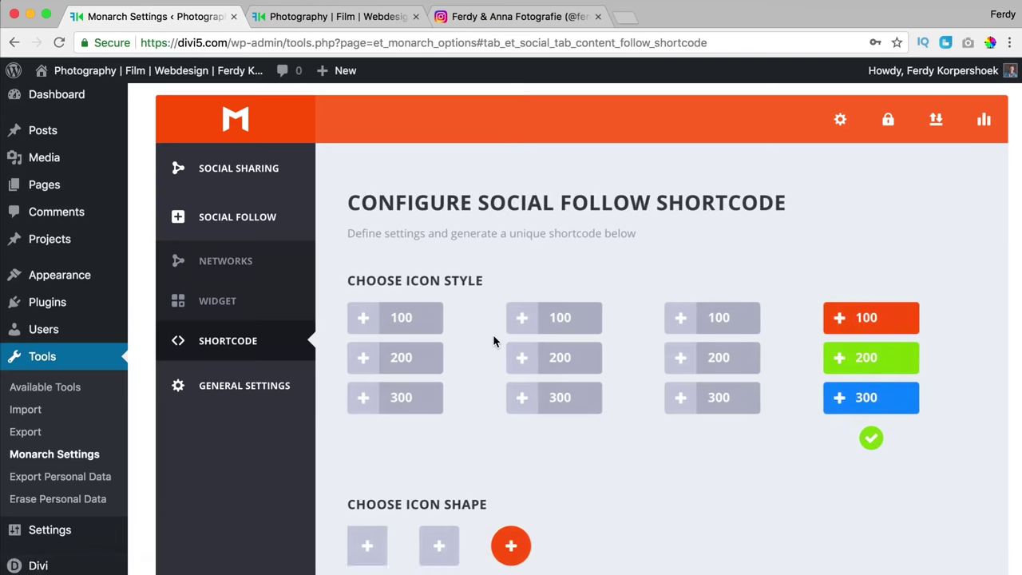
Set the Social Follow shortcode's Outer Text Color to Light and generate a new shortcode.
scroll(494, 338, "down", 5)
scroll(492, 338, "down", 1)
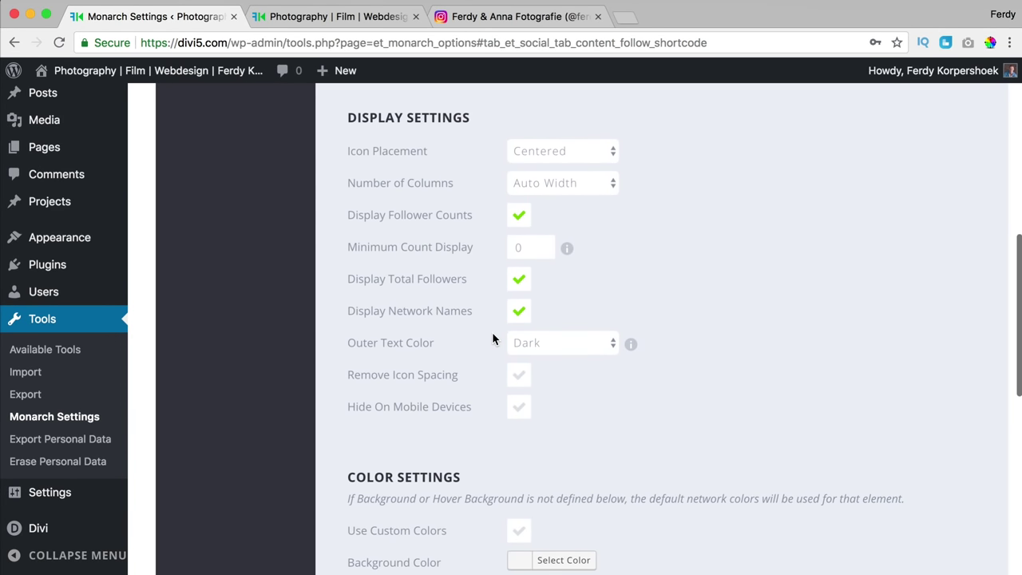
left_click(550, 337)
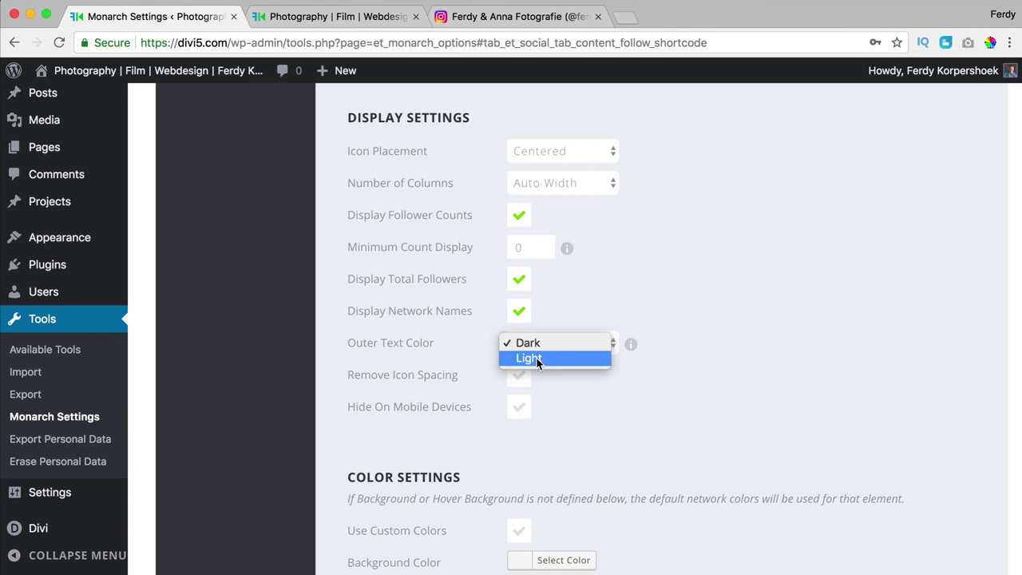
left_click(539, 357)
scroll(576, 366, "down", 8)
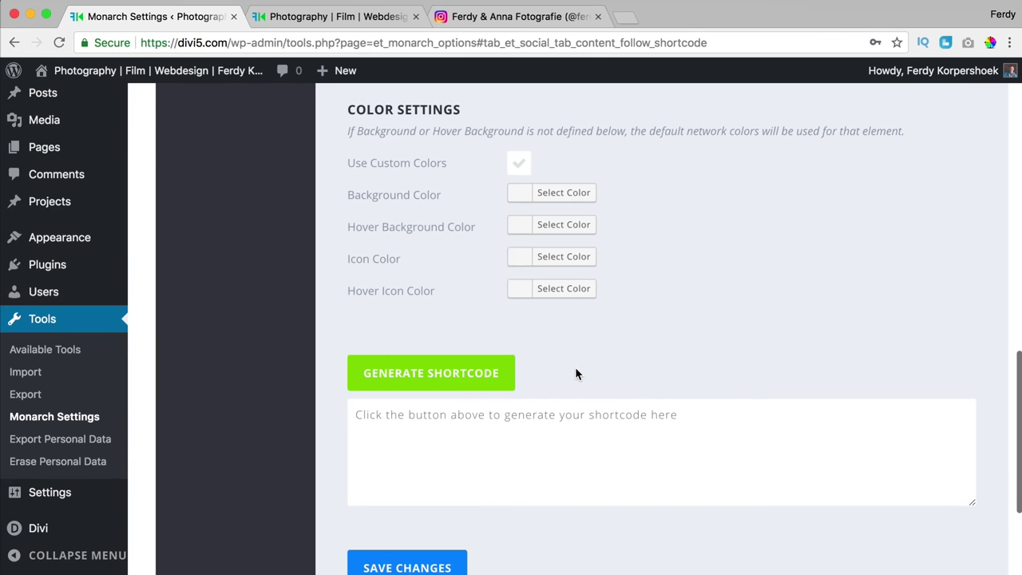
left_click(369, 381)
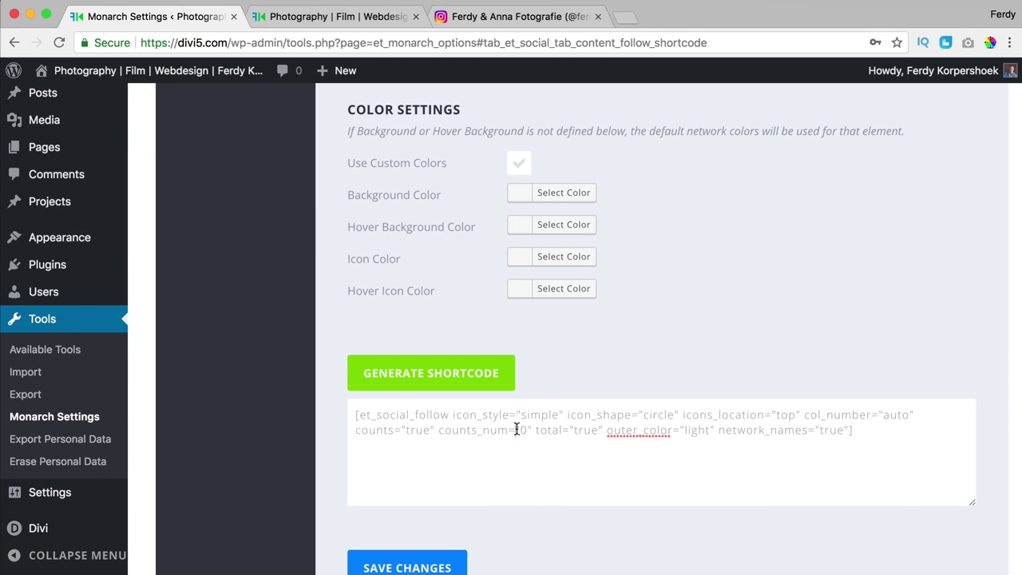
Copy the newly generated et_social_follow shortcode and open the homepage's footer section in the Visual Builder.
left_click_drag(825, 444, 351, 414)
key("ctrl+c")
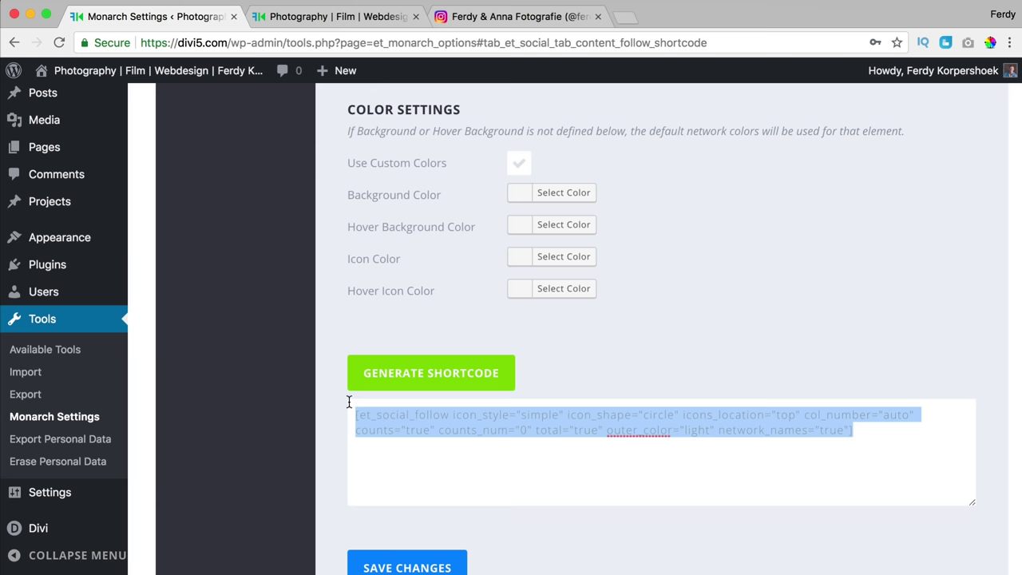
left_click(322, 20)
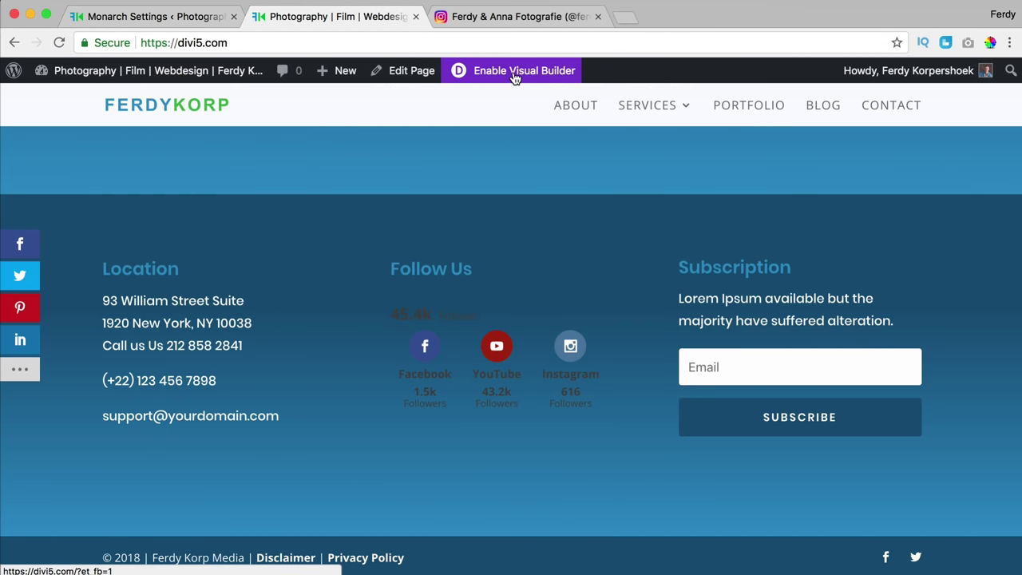
scroll(474, 204, "down", 15)
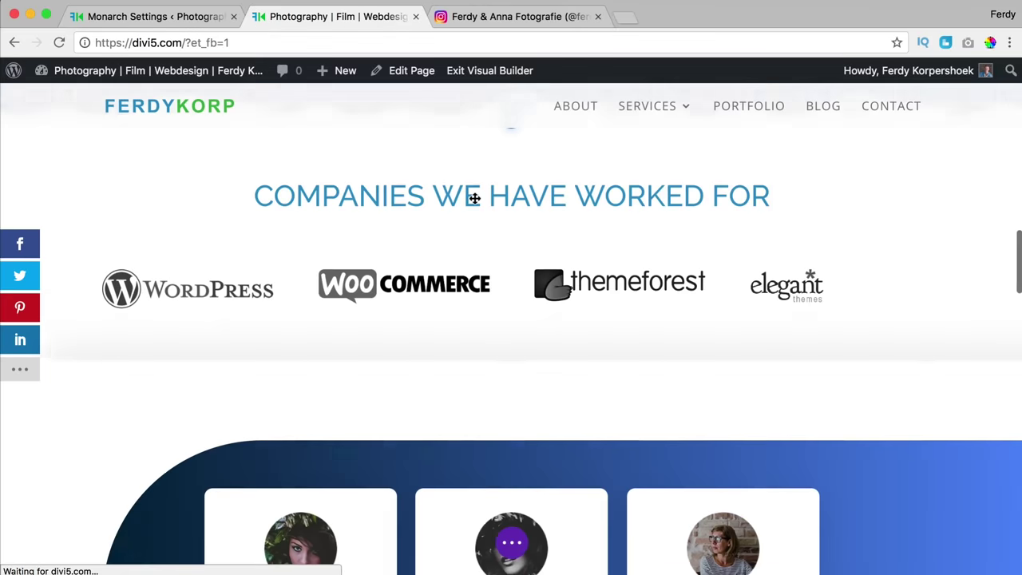
scroll(478, 202, "down", 3)
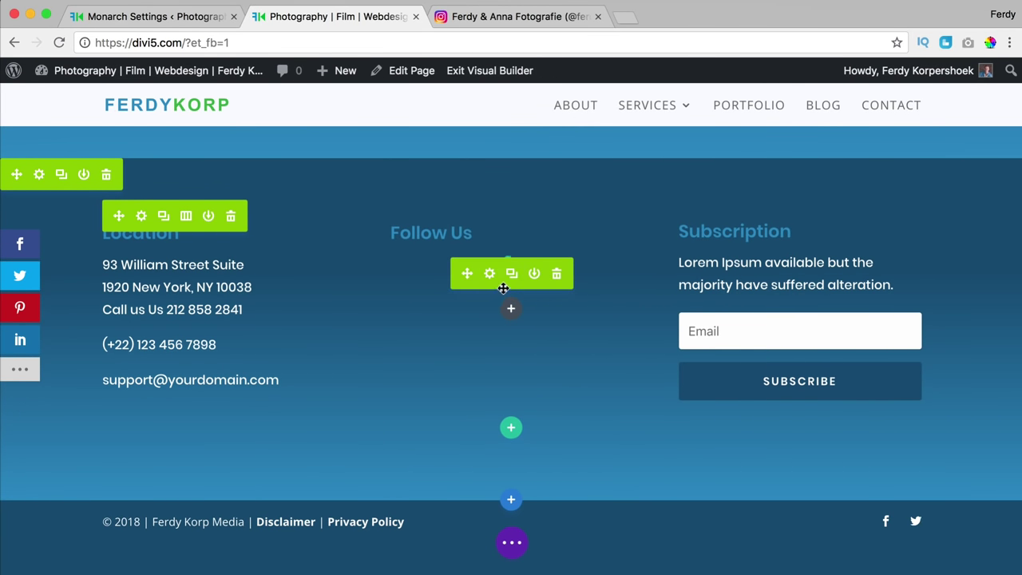
Replace the Follow Us Text module's content with the copied shortcode, save it, and exit the Visual Builder to check the footer.
left_click(490, 274)
key("ctrl+a")
key("ctrl+v")
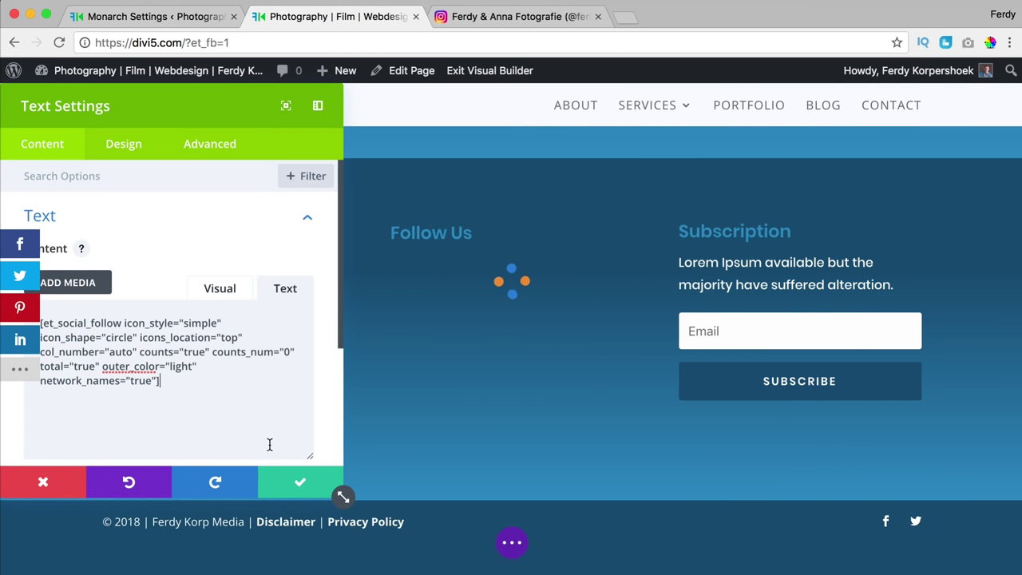
left_click(285, 486)
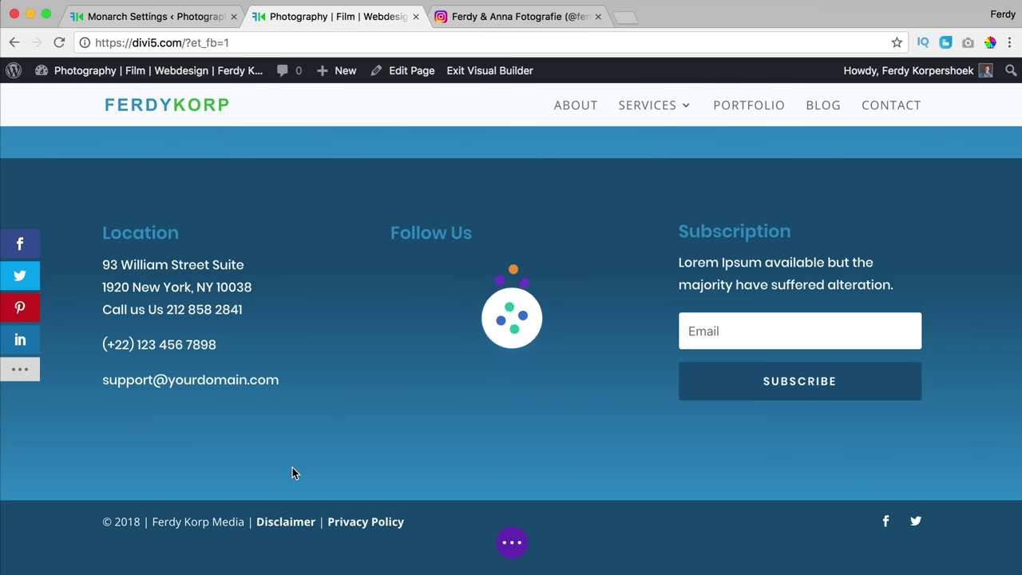
left_click(473, 79)
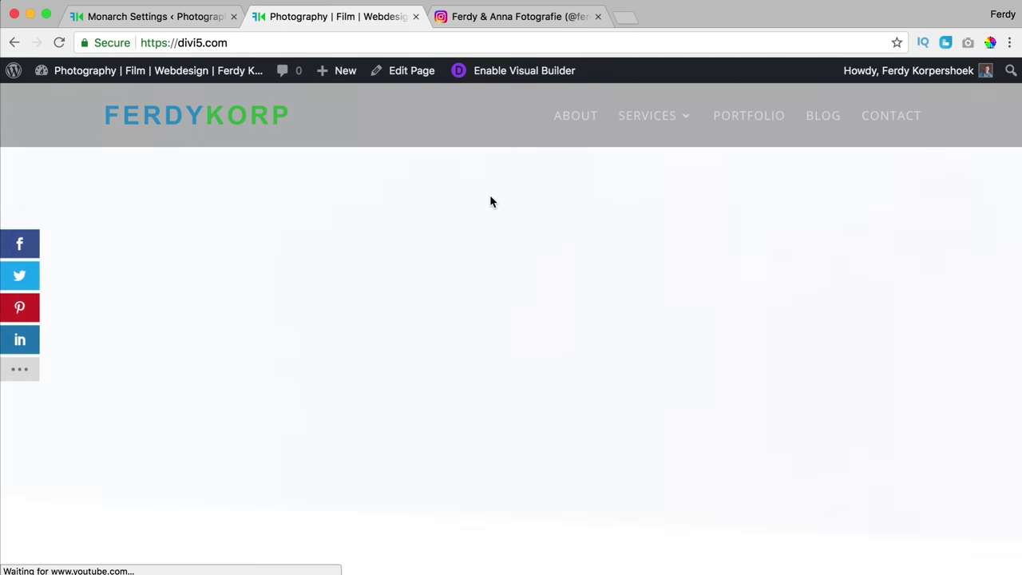
scroll(490, 200, "down", 5)
scroll(491, 199, "down", 10)
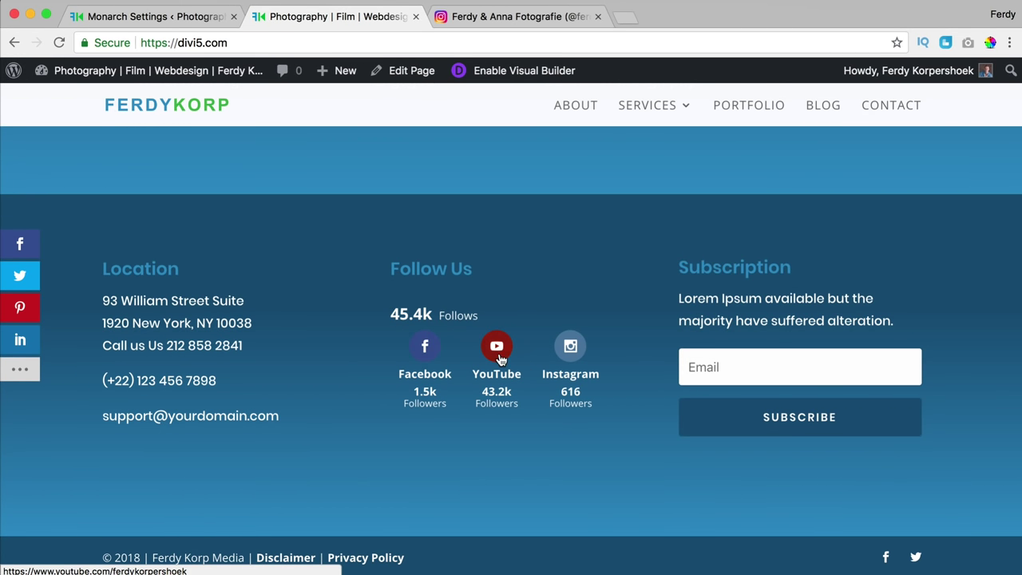
Return to the Monarch settings and review the Social Follow networks and their display settings.
left_click(165, 16)
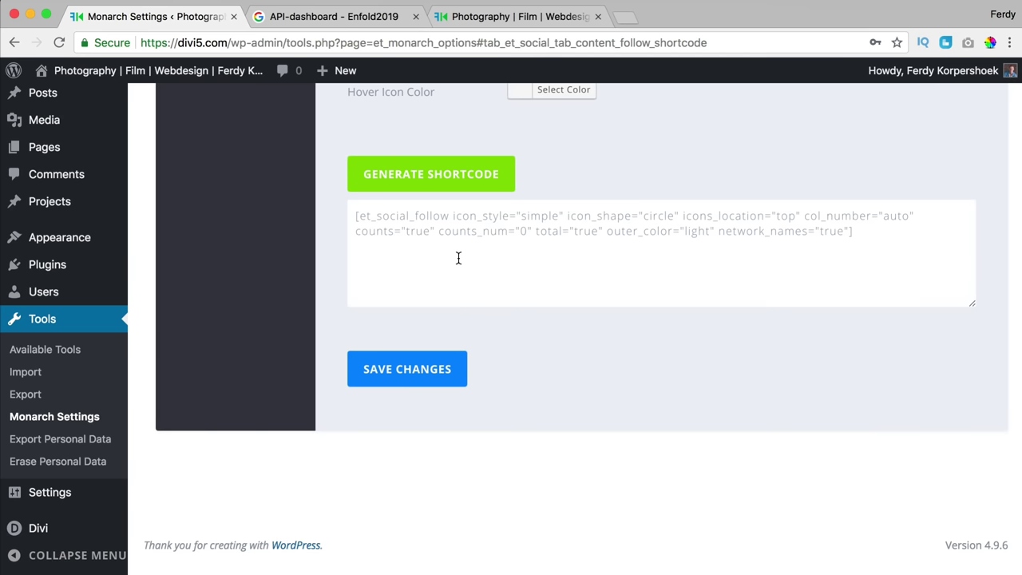
scroll(458, 256, "up", 15)
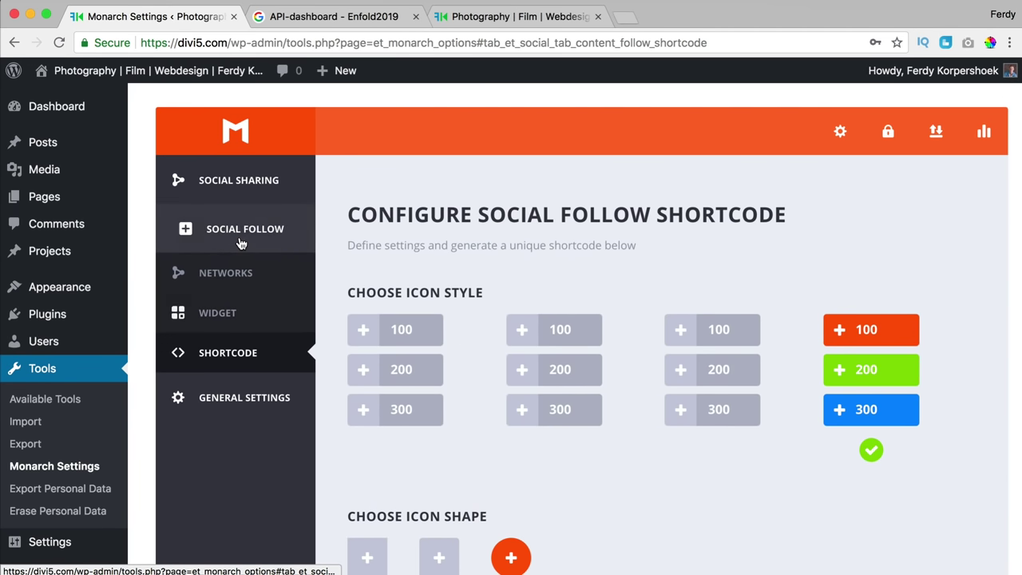
left_click(240, 242)
scroll(549, 304, "down", 3)
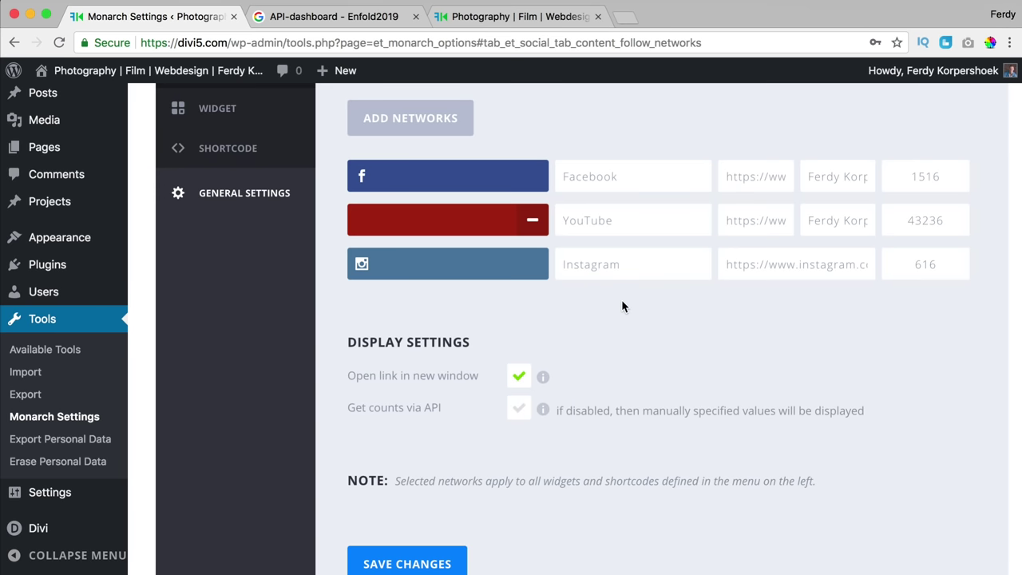
scroll(626, 300, "up", 3)
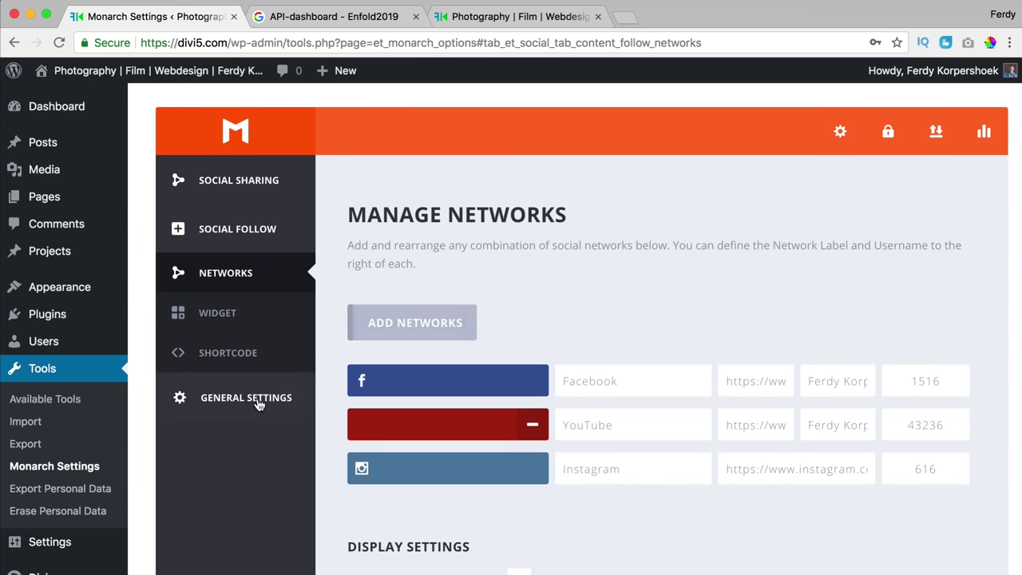
In Monarch's general settings, set the frequency of count updates to 1 hour and enable Reset WordPress loops.
left_click(220, 399)
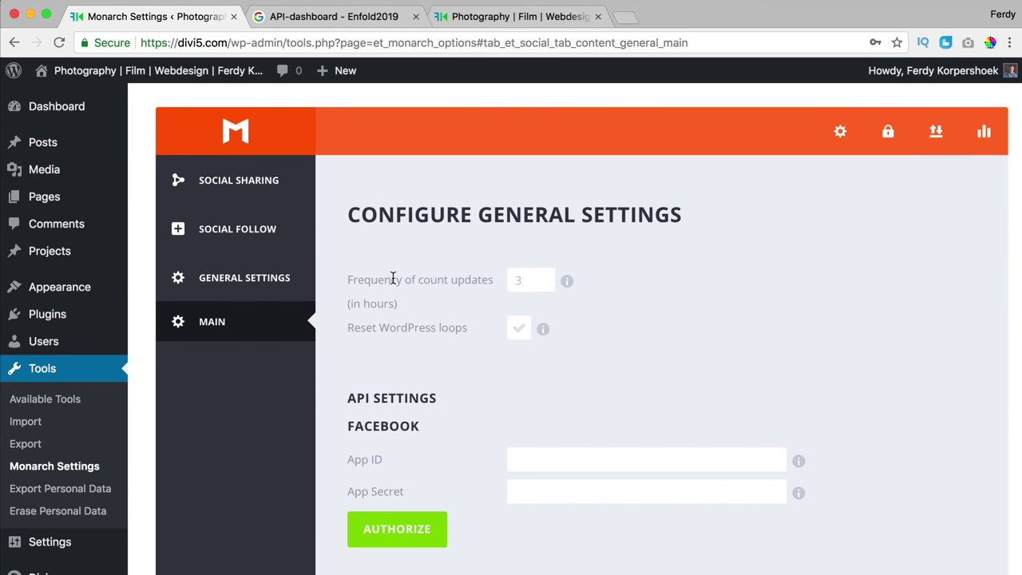
left_click(567, 284)
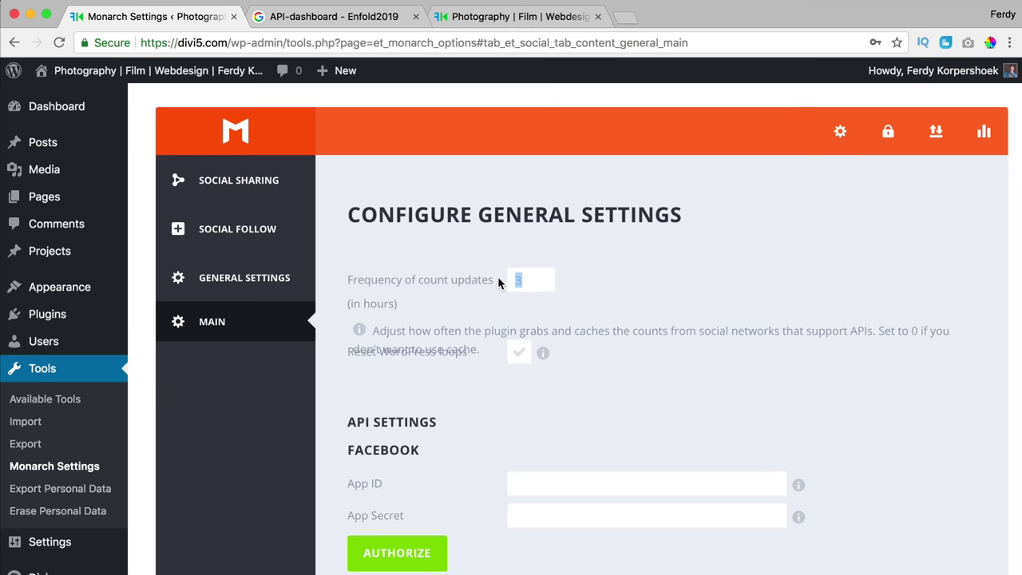
left_click(508, 328)
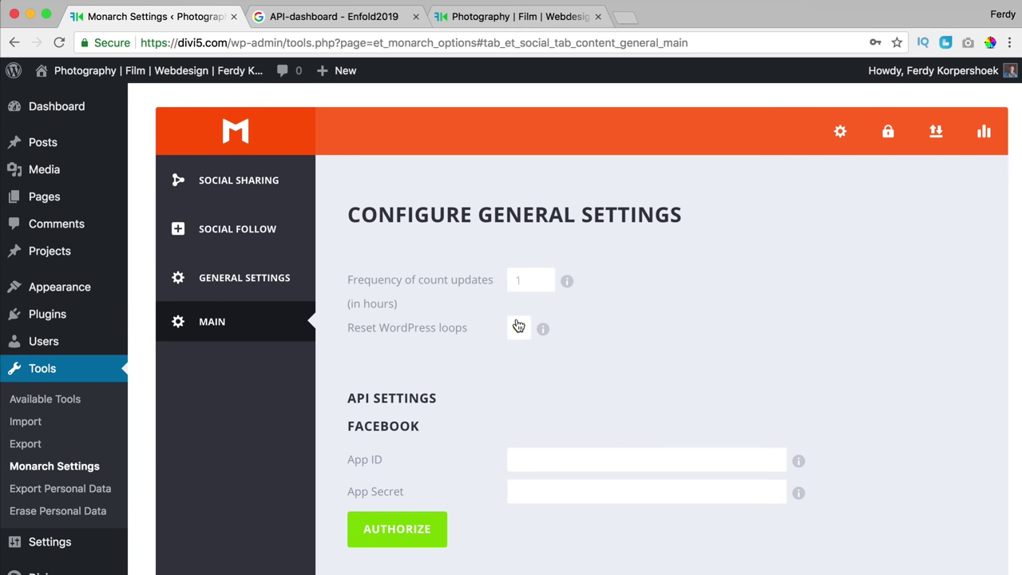
left_click(518, 326)
Open the Facebook API documentation from Monarch's App ID help and follow it to the Facebook Developers site.
scroll(516, 320, "down", 5)
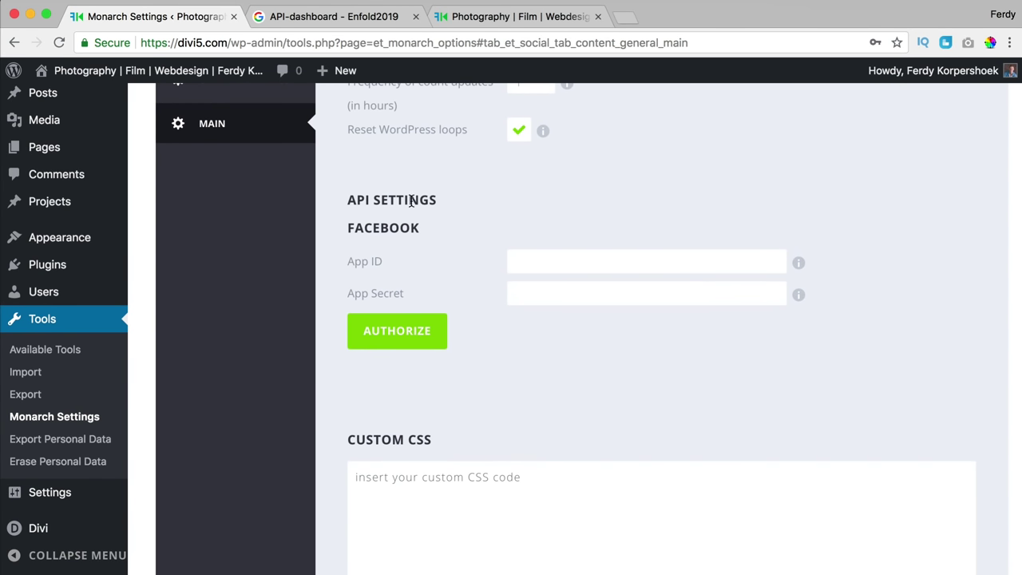
left_click(797, 263)
left_click(475, 289)
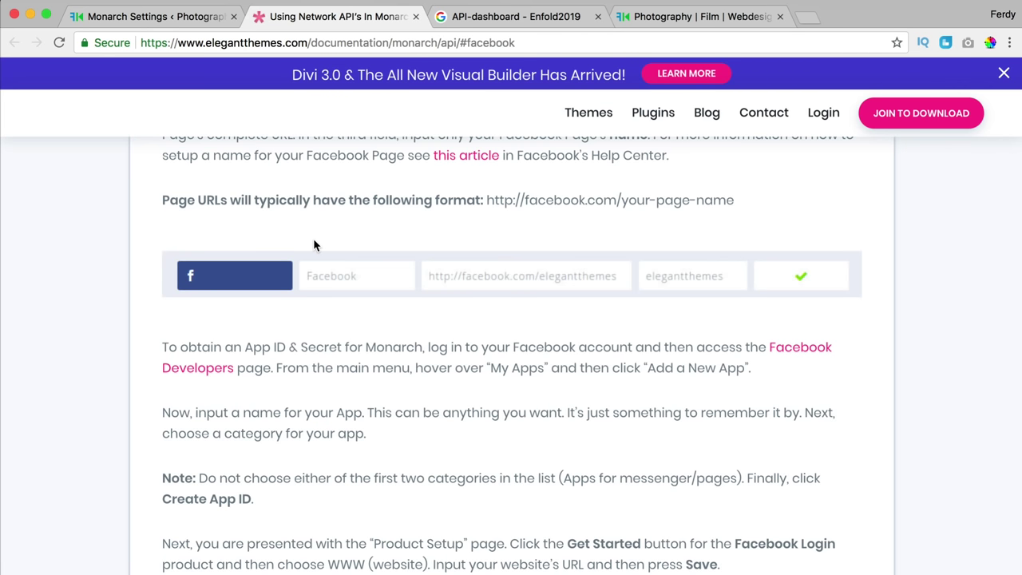
left_click(792, 351)
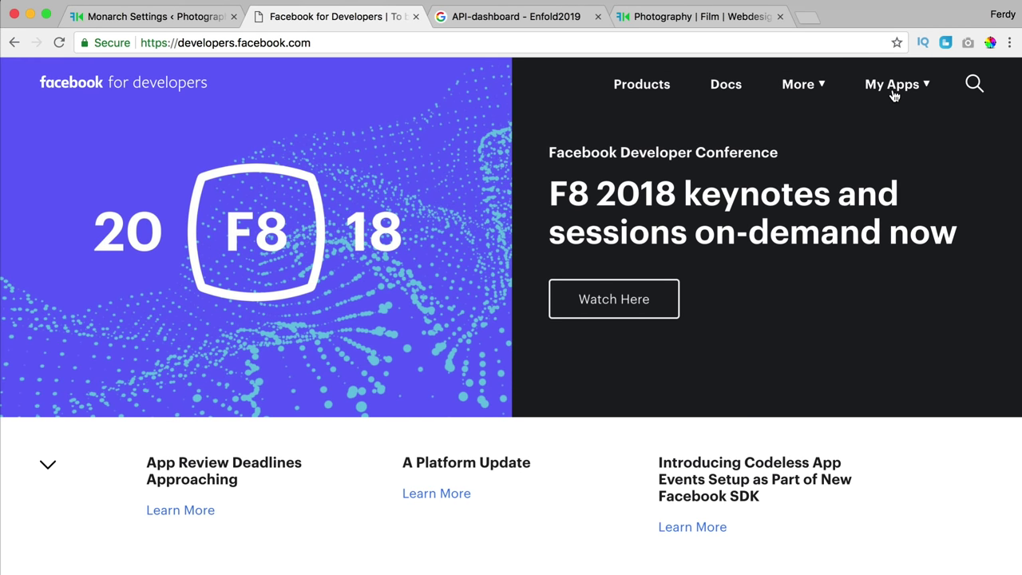
Add a new Facebook app and try to create its App ID with the display name Facebook Monarch.
left_click(893, 93)
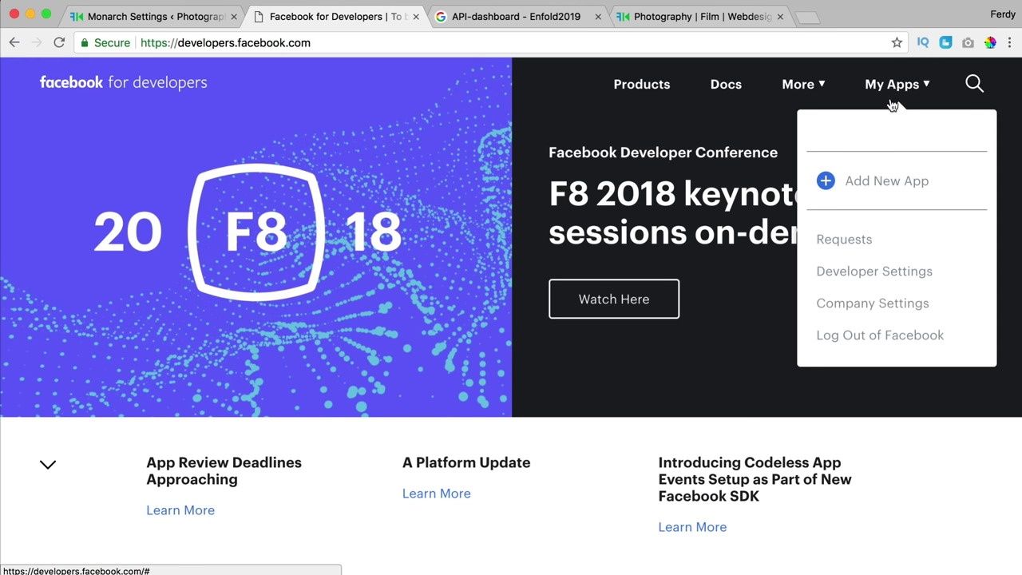
left_click(874, 182)
type("Facebook")
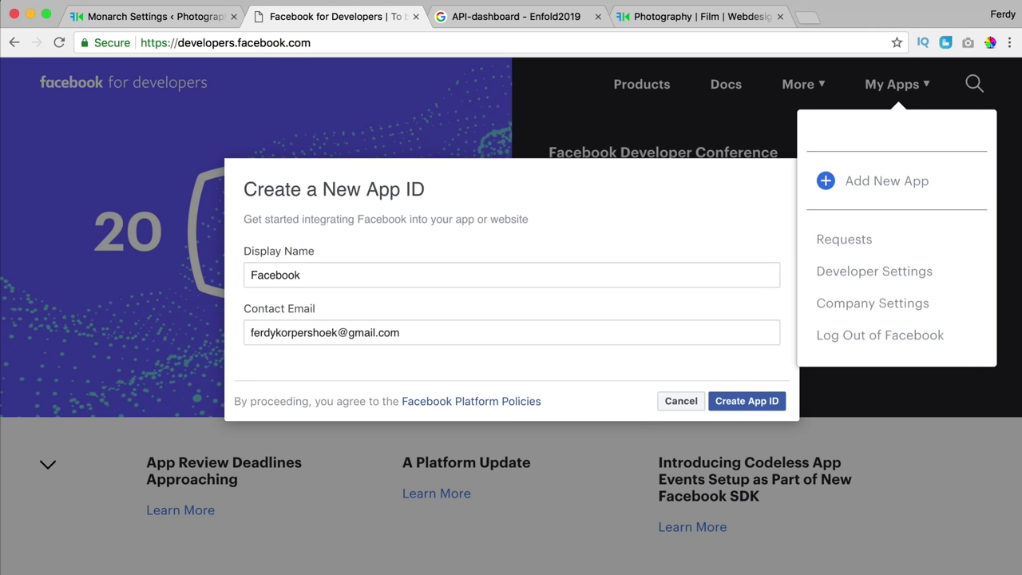
type(" Monarch")
key("Tab")
left_click(262, 322)
left_click(736, 405)
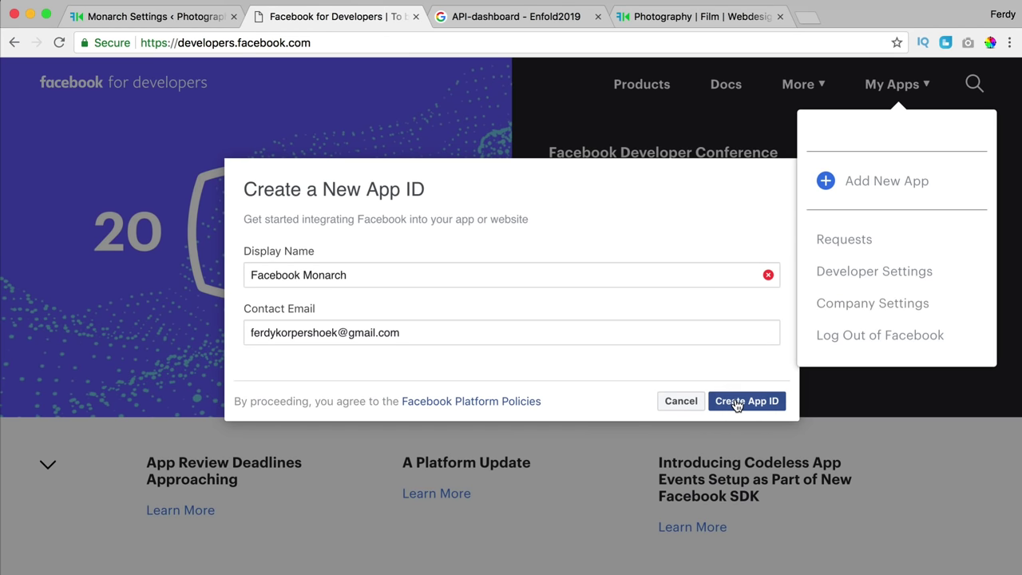
Shorten the app's display name to Monarch, create the App ID, and complete the security check.
mouse_move(426, 270)
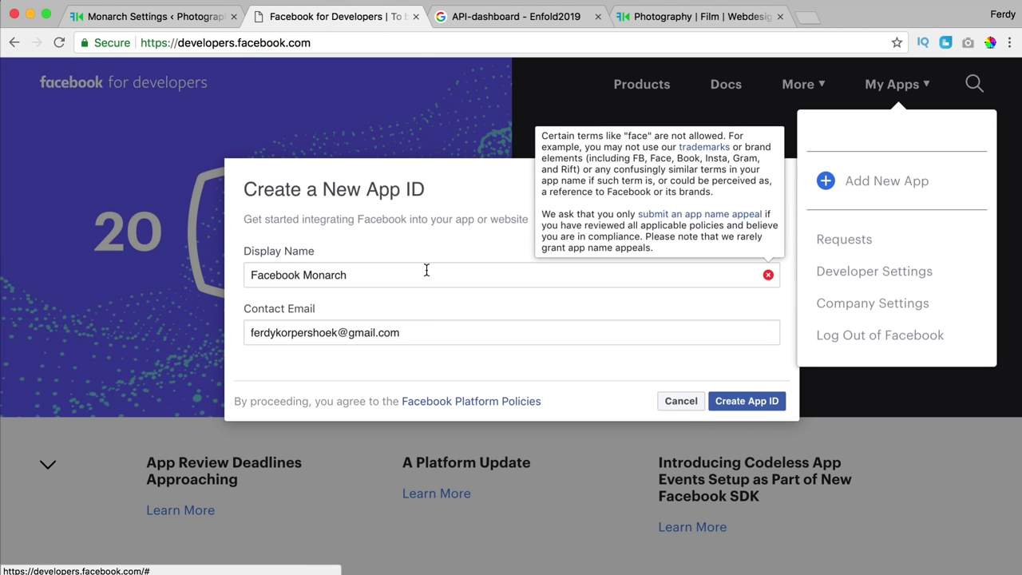
left_click(287, 274)
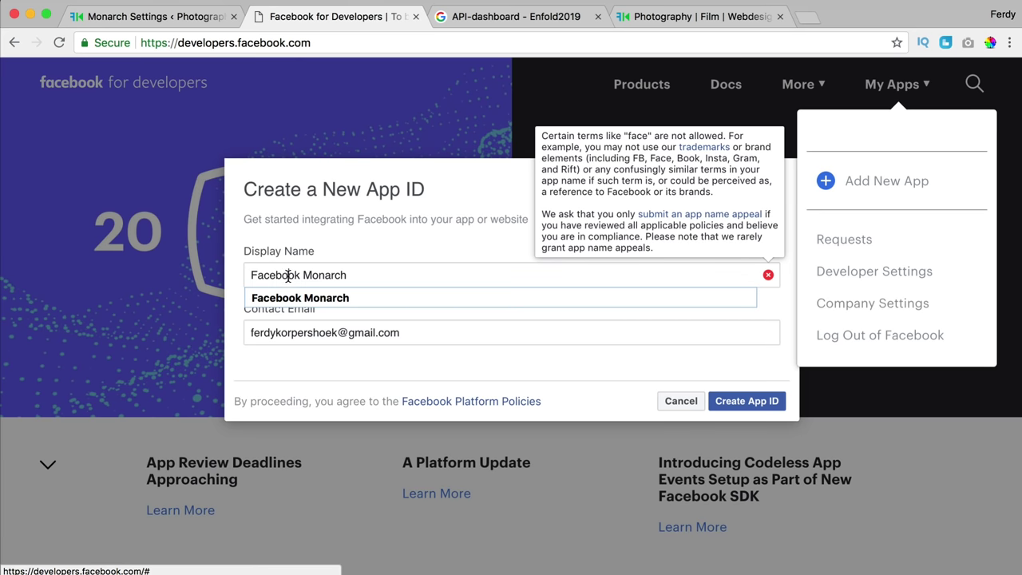
key("BackSpace")
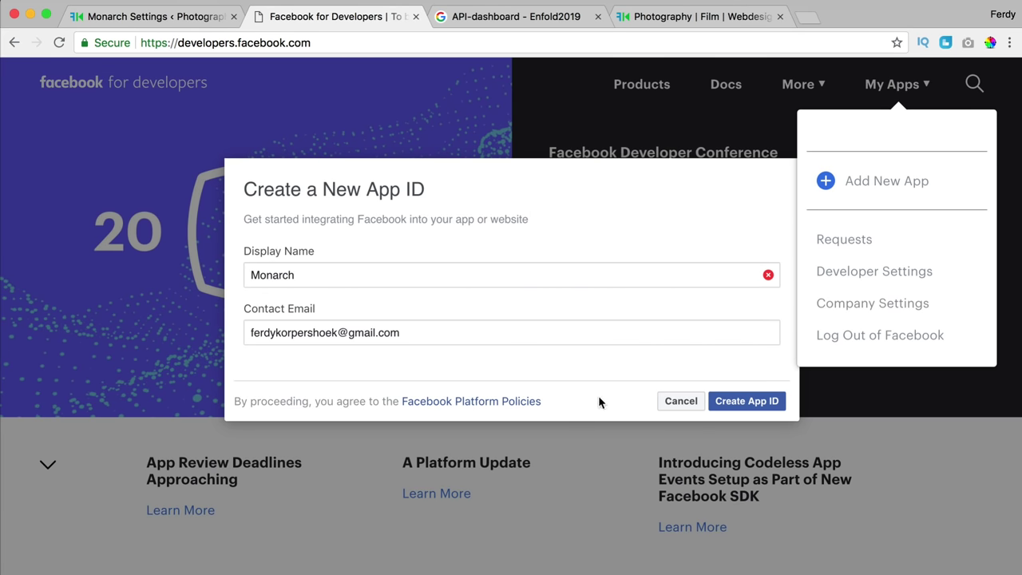
left_click(750, 401)
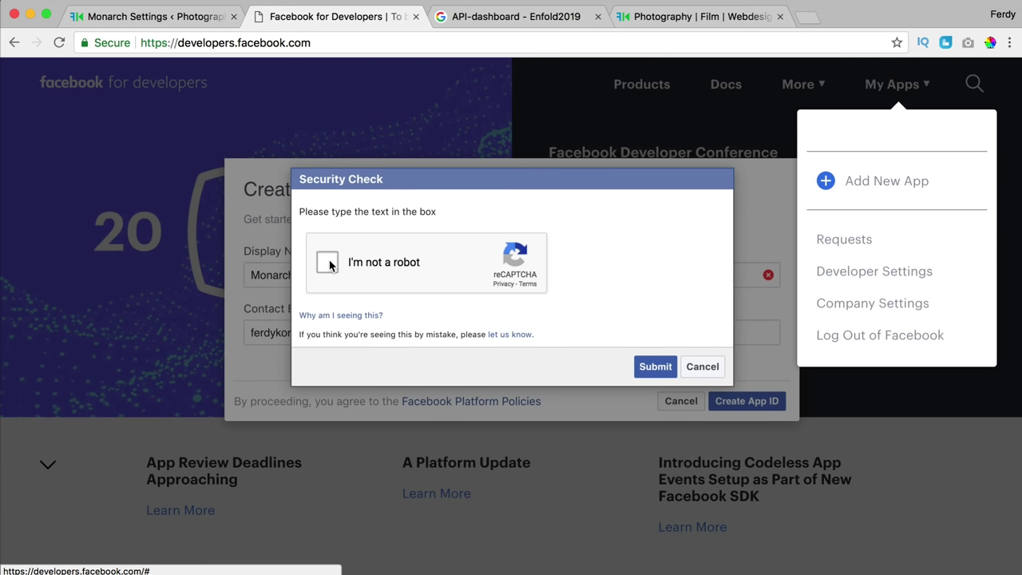
left_click(328, 262)
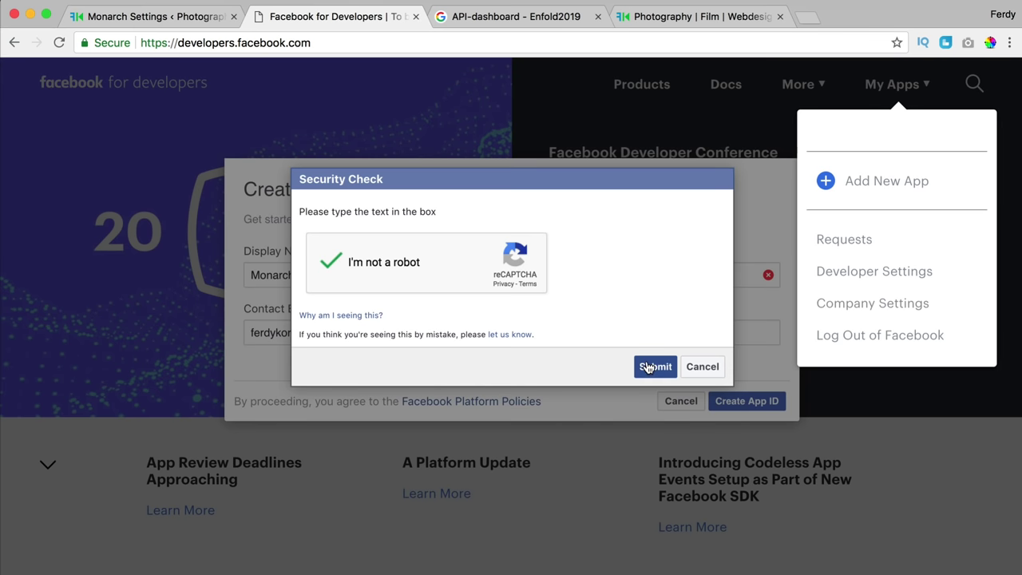
left_click(647, 366)
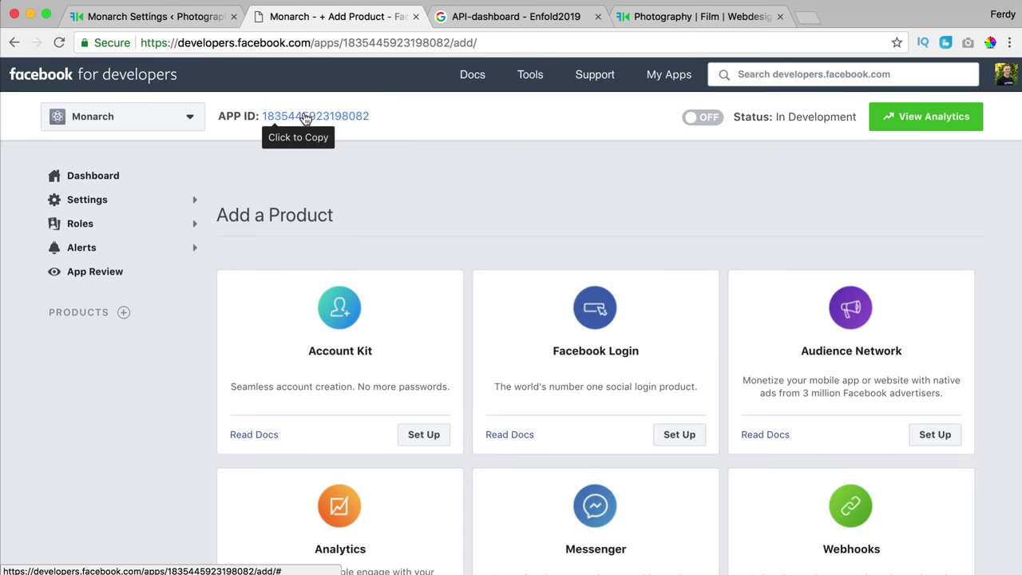
Copy the new Facebook app's ID into the App ID field of Monarch's API settings.
left_click(333, 119)
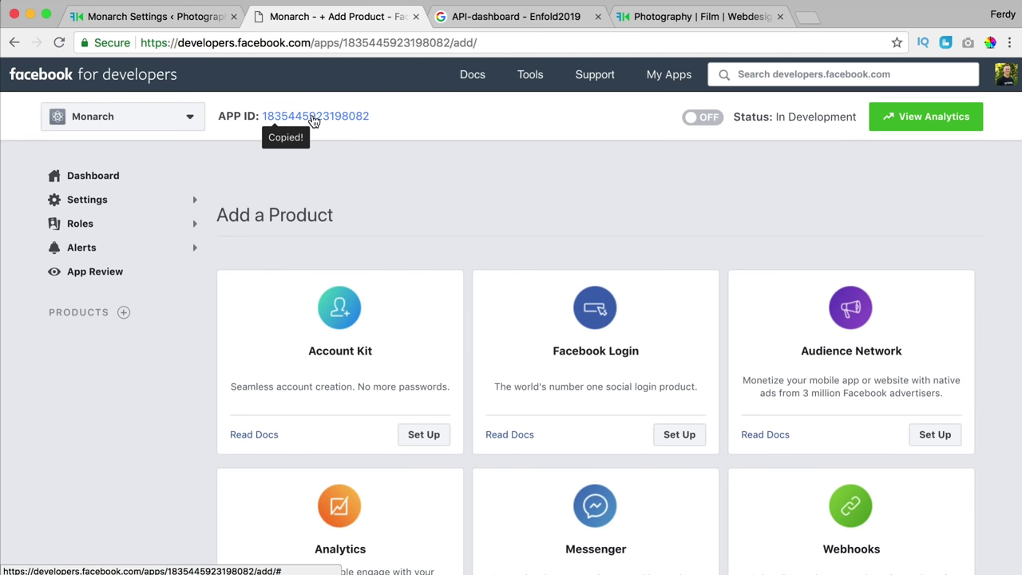
left_click(180, 17)
left_click(560, 262)
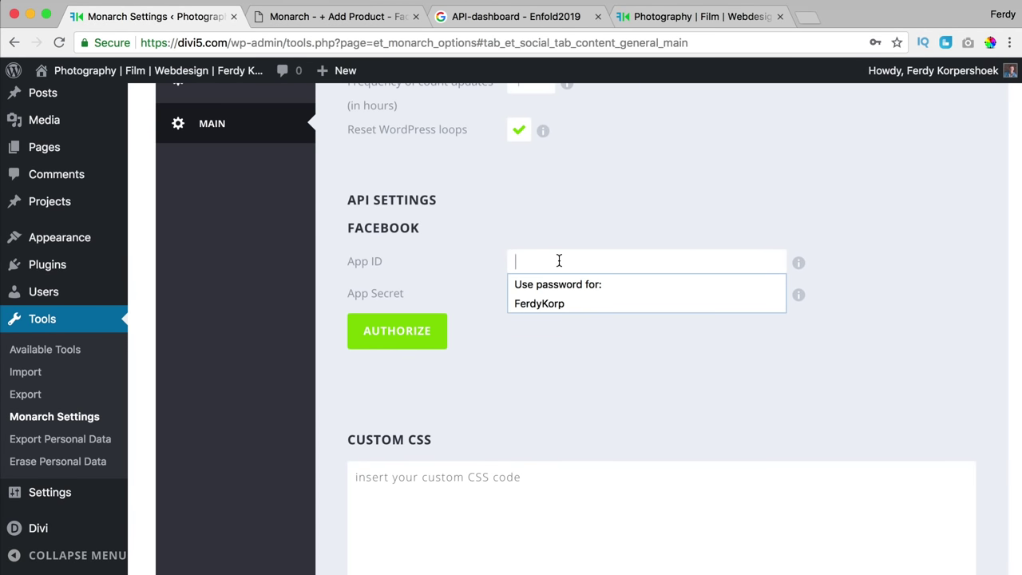
key("super+v")
Open the Facebook app's basic settings and reveal its App Secret by re-entering the account password.
left_click(331, 17)
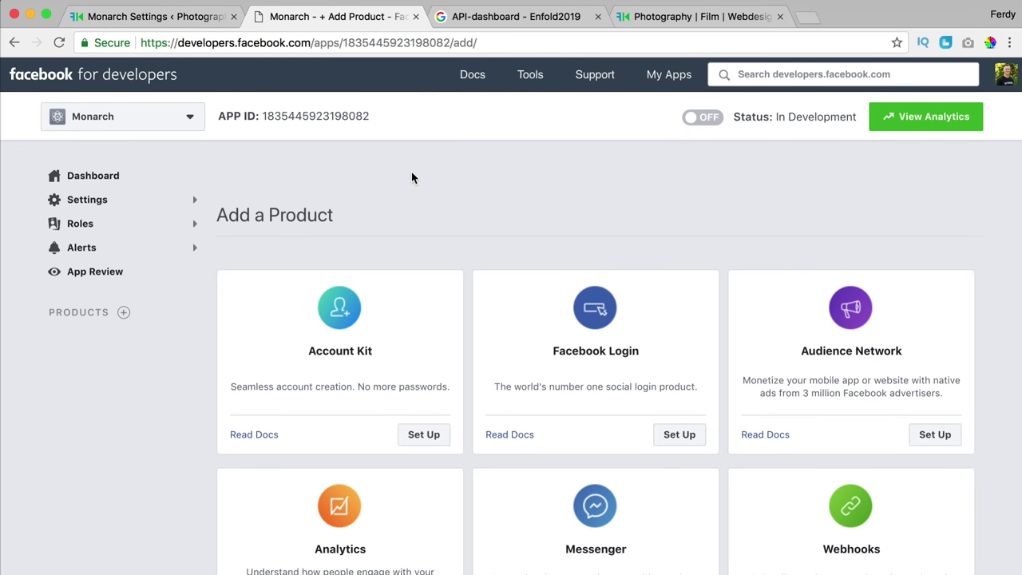
left_click(116, 200)
left_click(88, 227)
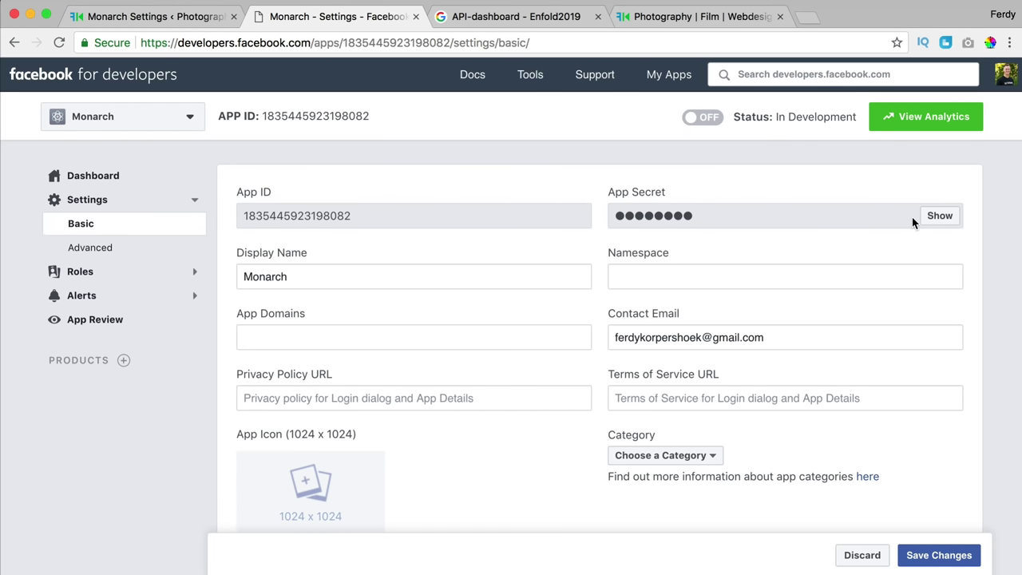
left_click(912, 219)
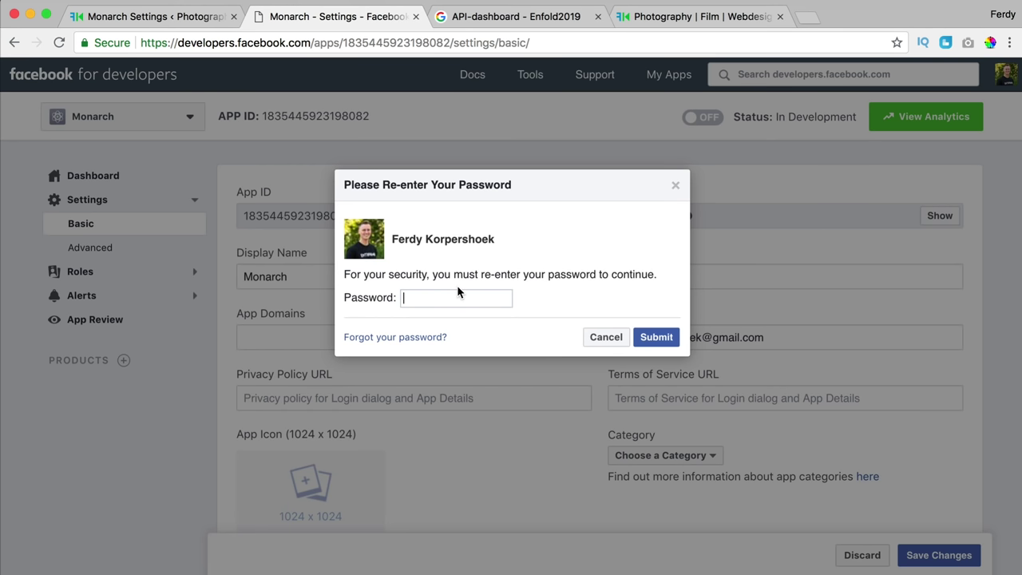
type("••••••")
key("Return")
Copy the app secret into Monarch's Facebook App Secret field and try to authorize the Facebook connection.
double_click(796, 215)
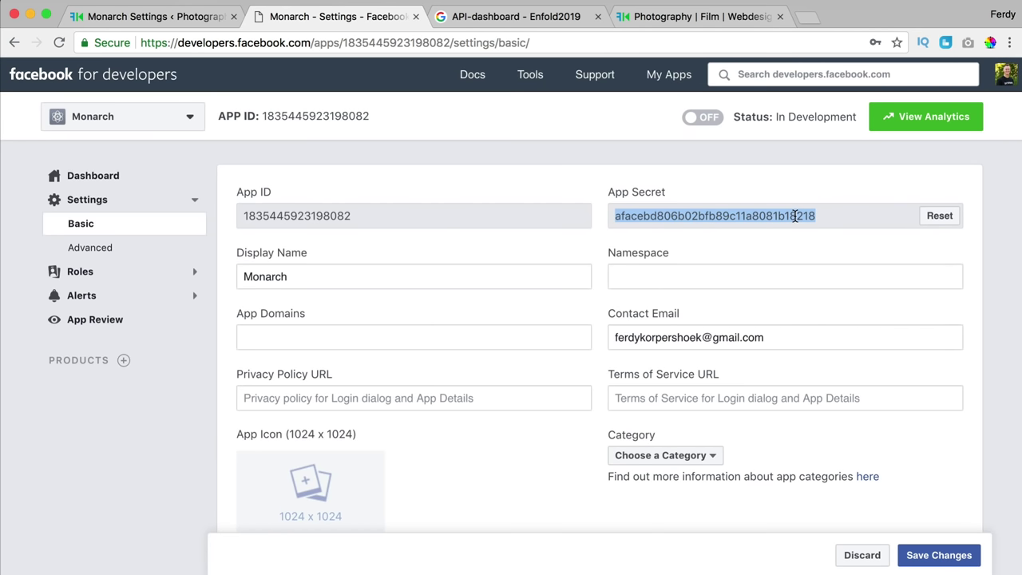
left_click(191, 13)
left_click(547, 285)
key("ctrl+v")
left_click(375, 335)
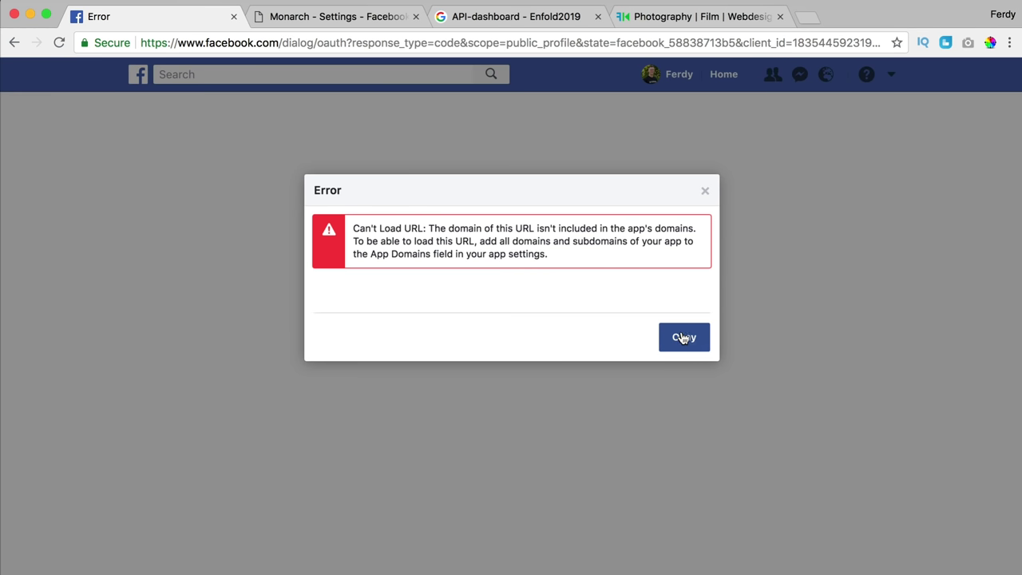
left_click(682, 338)
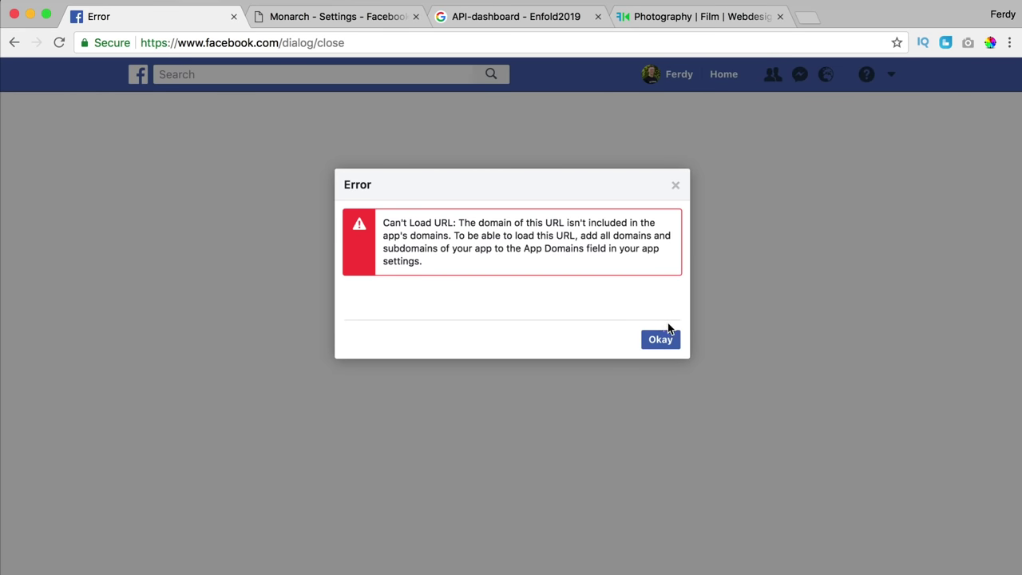
Leave the Facebook error page, return to divi5.com, and open the Monarch settings in its WordPress dashboard.
left_click(662, 340)
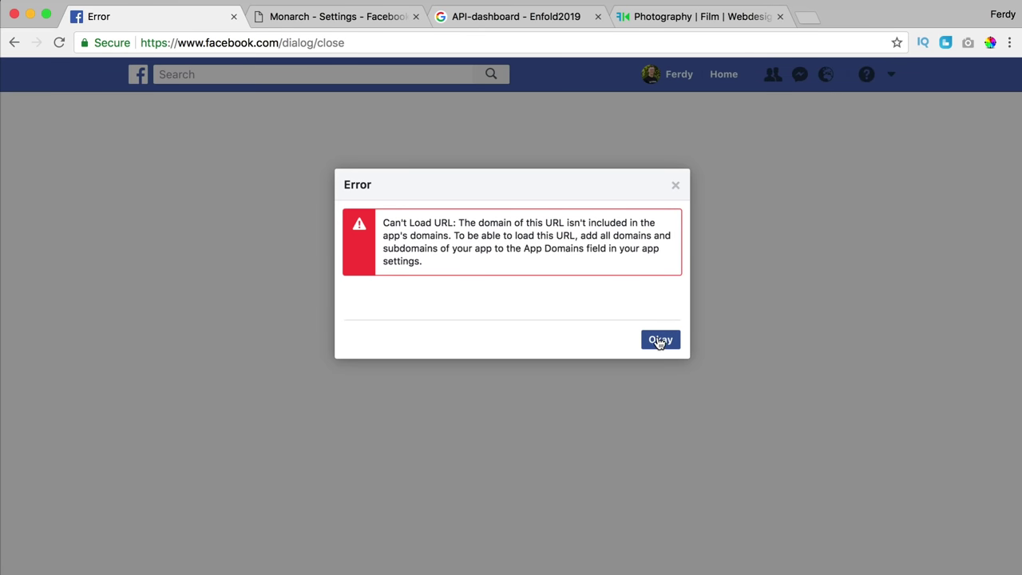
left_click(660, 340)
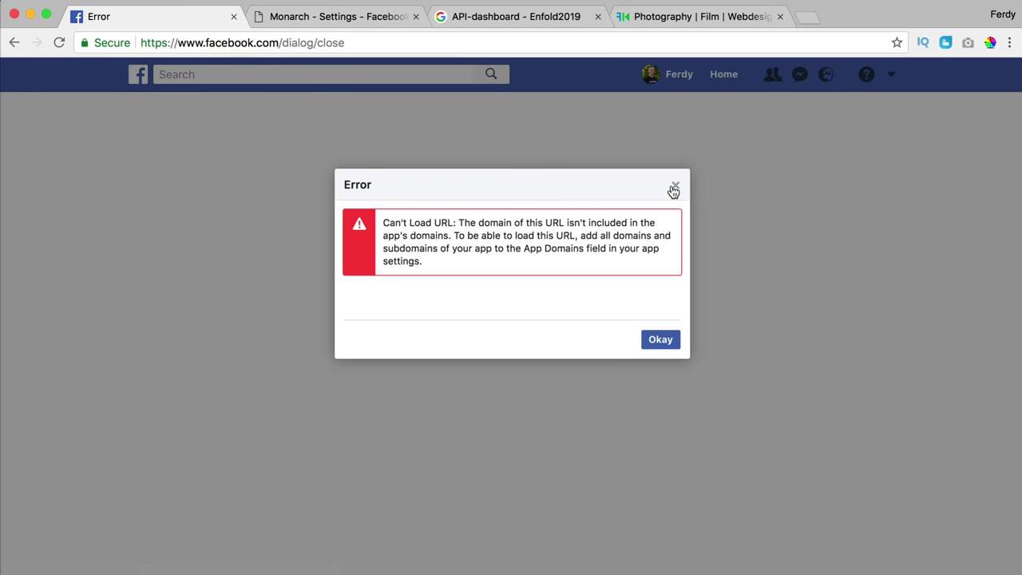
left_click(674, 186)
left_click(232, 44)
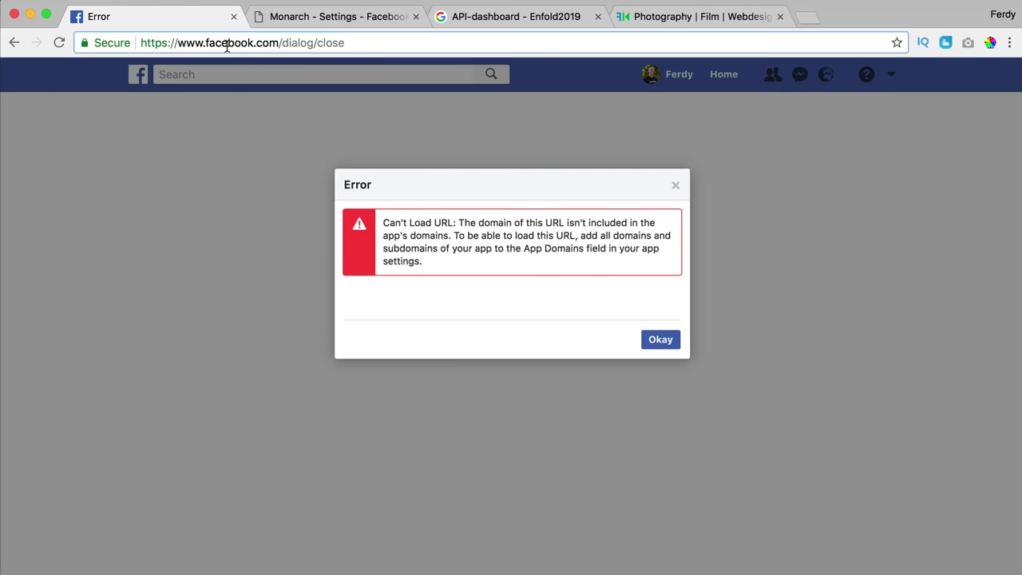
type("divi")
key("Return")
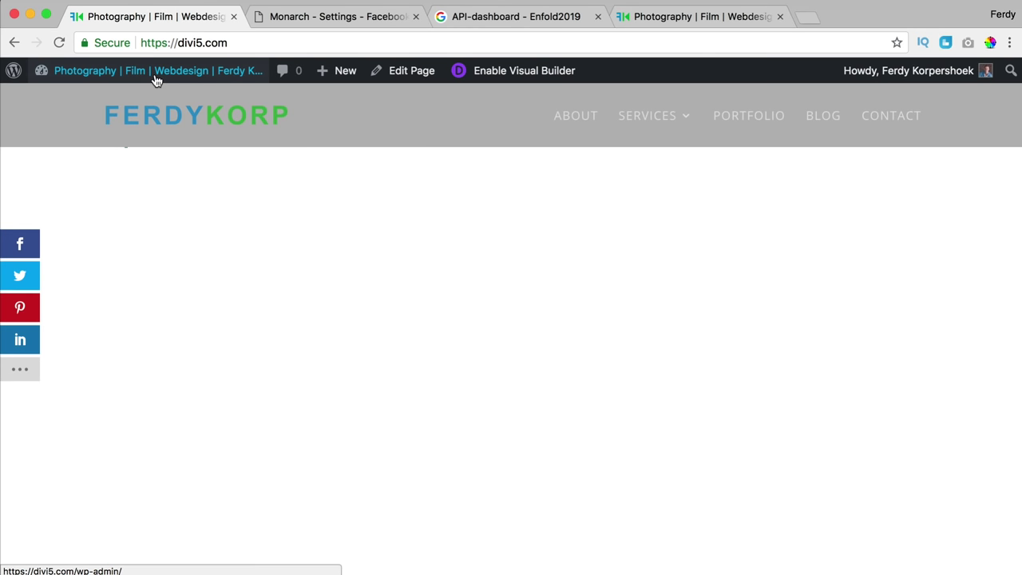
left_click(155, 77)
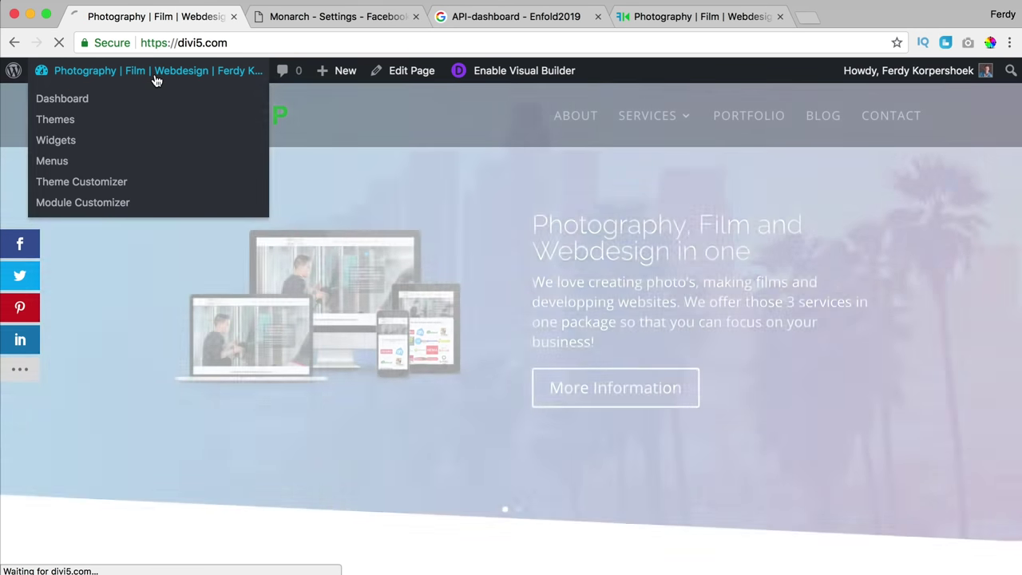
mouse_move(120, 435)
left_click(171, 454)
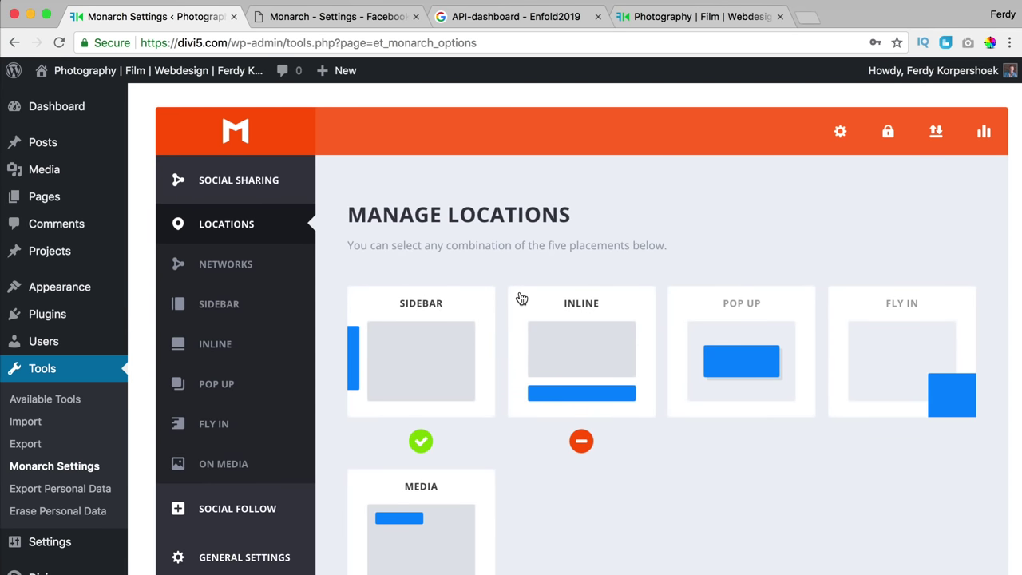
Try again to authorize the Facebook connection from Monarch's general settings and return to the settings page.
scroll(511, 303, "down", 3)
left_click(244, 348)
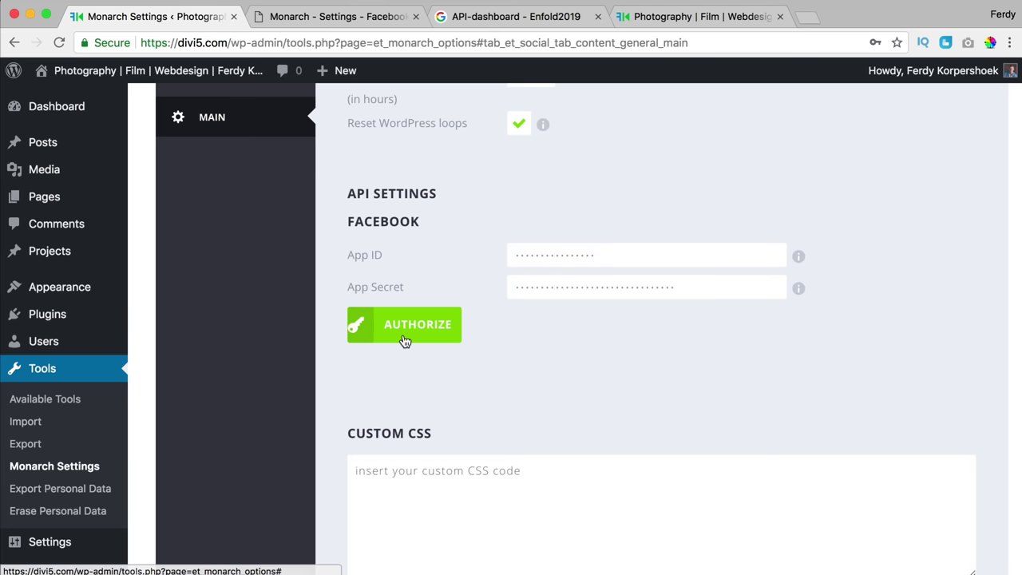
left_click(423, 332)
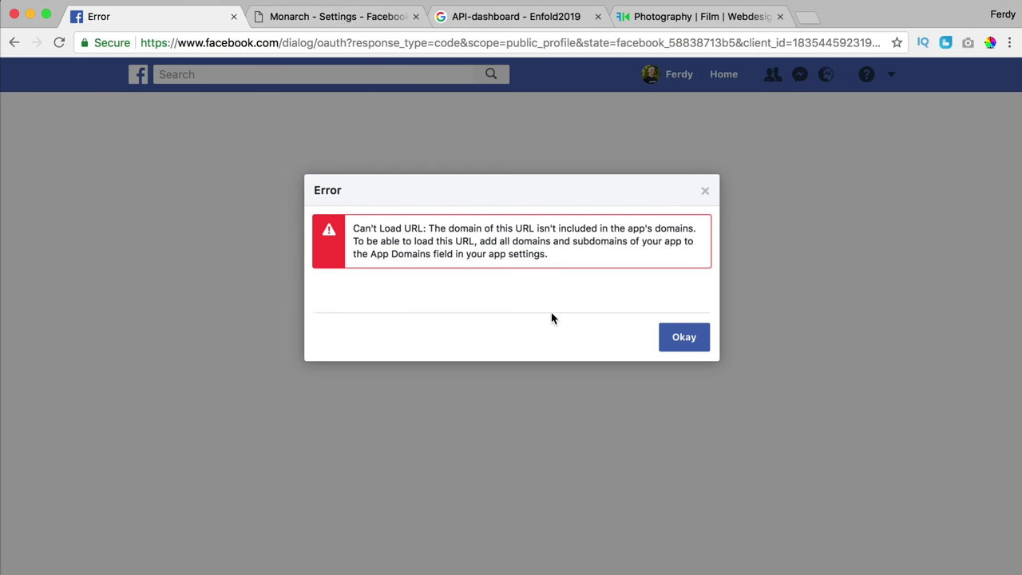
left_click(15, 42)
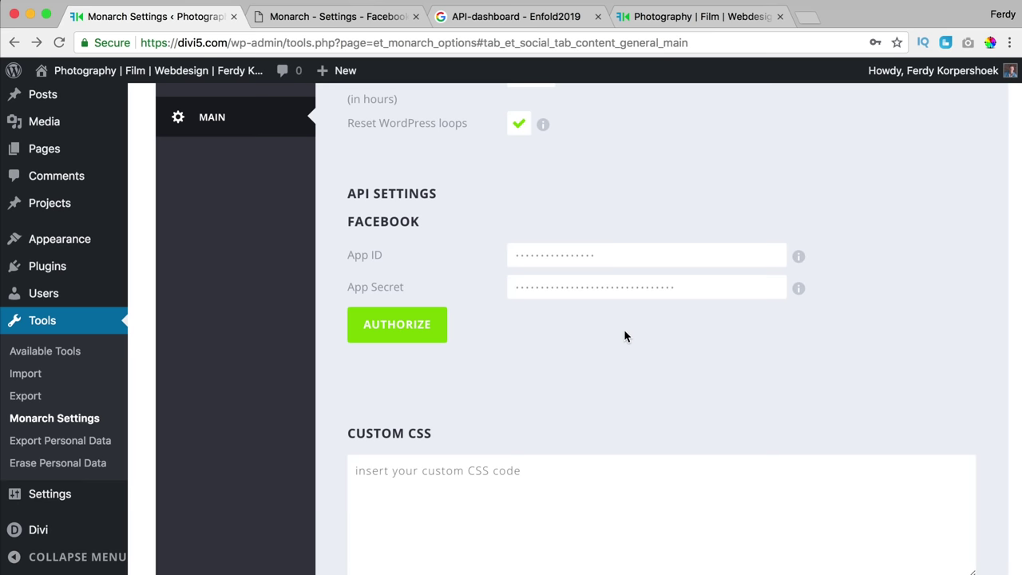
Review Monarch's general settings, the Google Fonts option, and the Enable Updates credentials page.
scroll(482, 326, "up", 2)
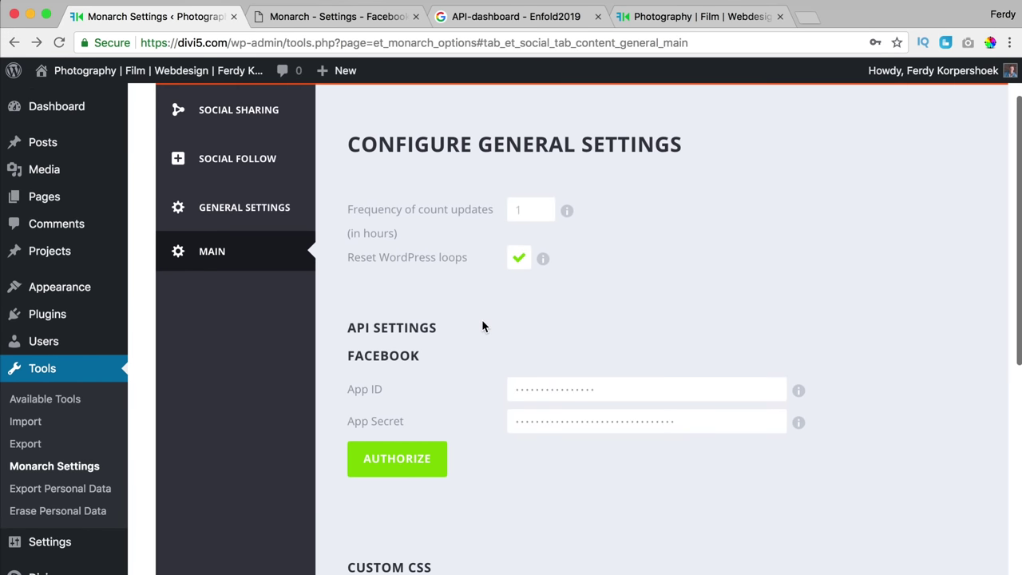
scroll(481, 323, "down", 5)
scroll(482, 318, "down", 1)
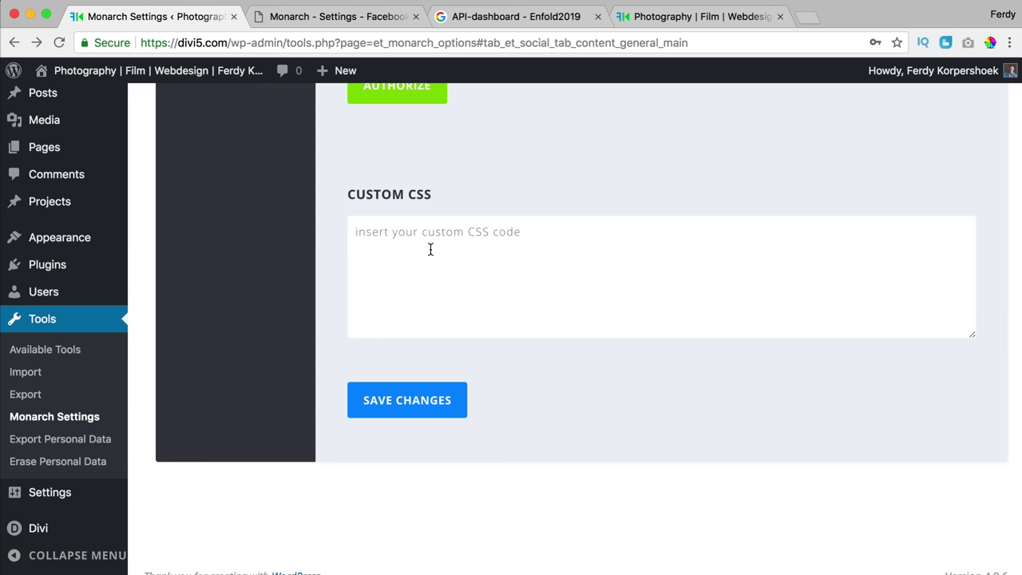
scroll(559, 267, "up", 6)
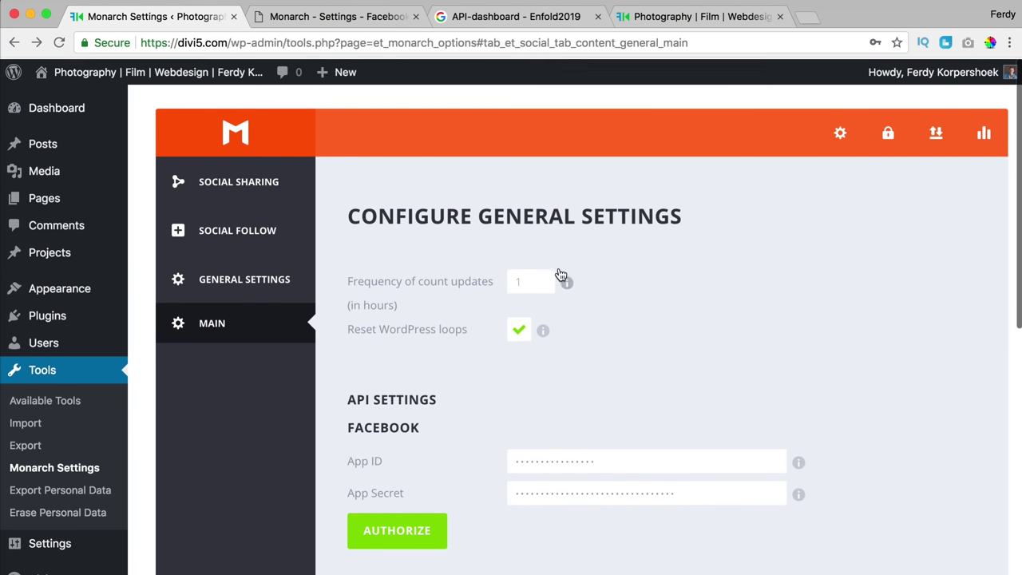
left_click(841, 134)
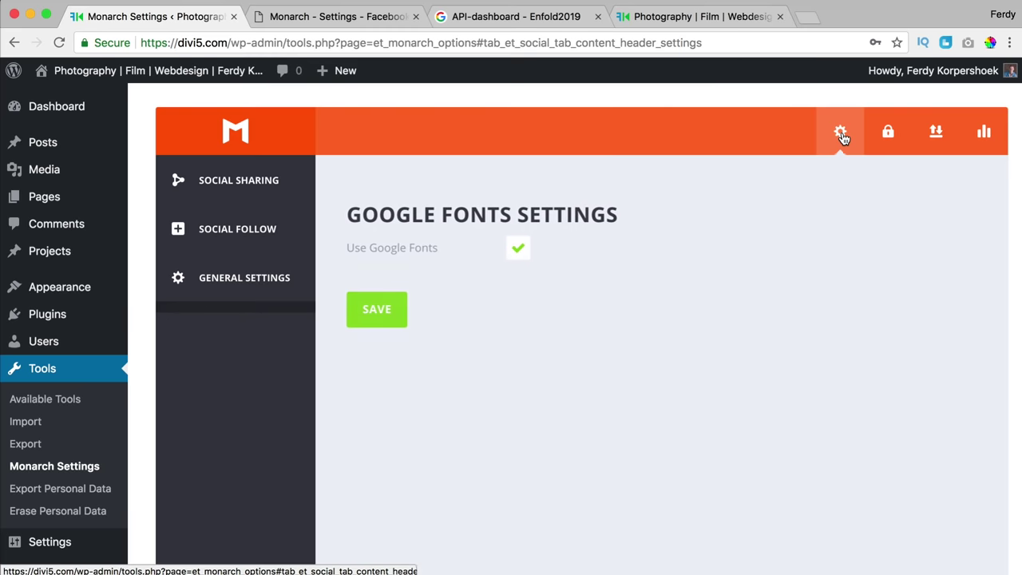
left_click(890, 133)
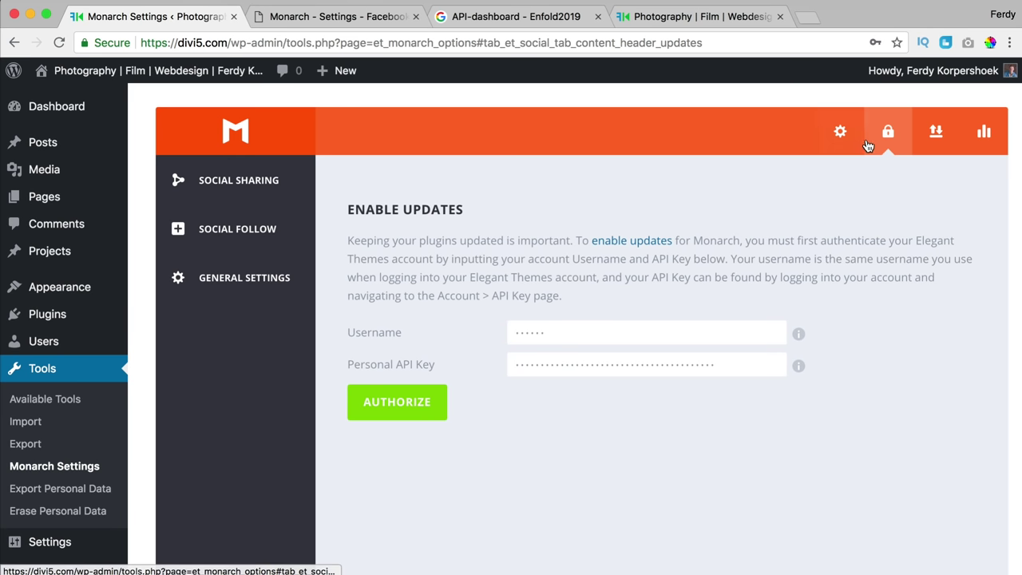
Export the site's Monarch settings as a .json file from the Import/Export page.
left_click(933, 131)
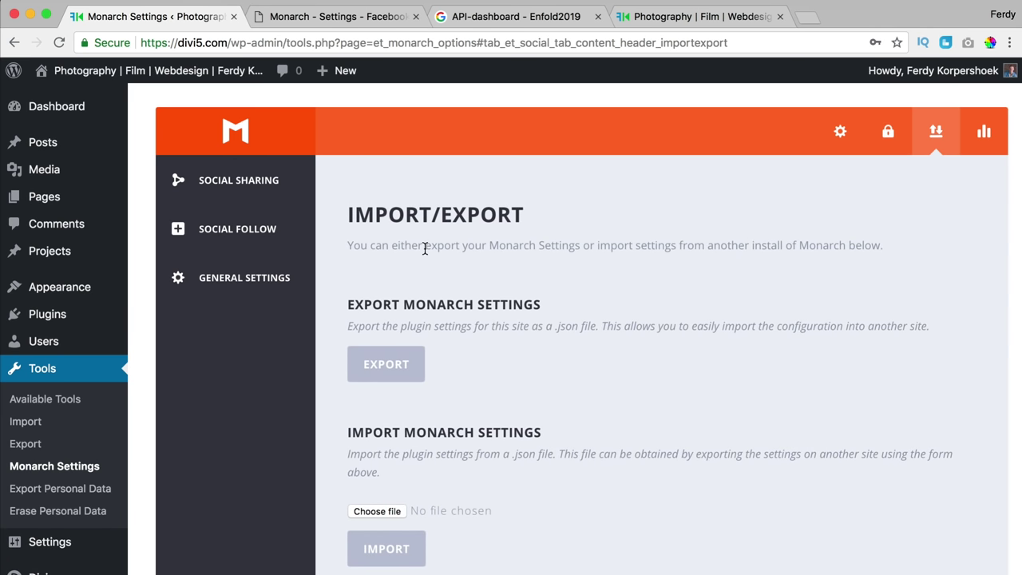
left_click(374, 367)
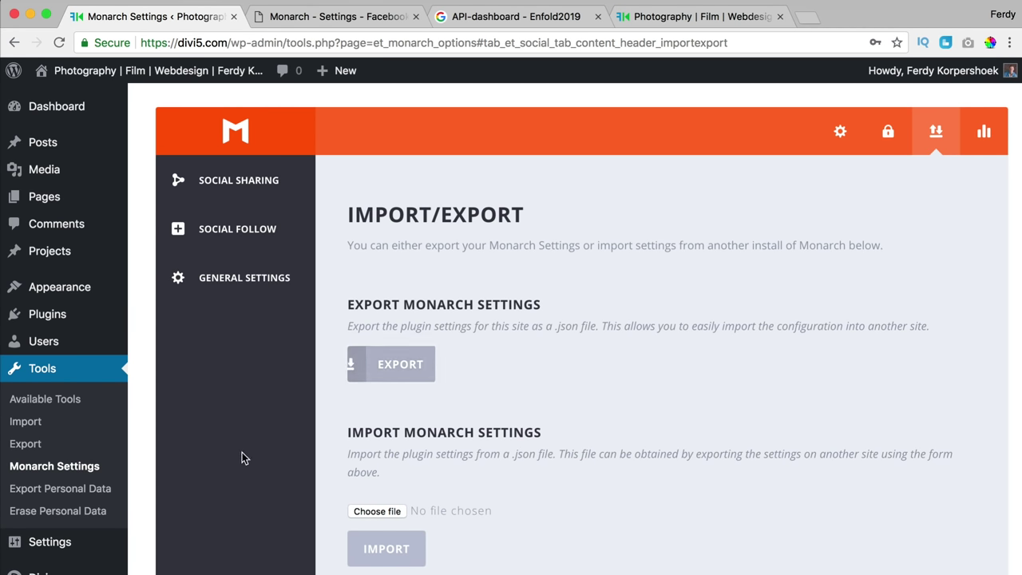
scroll(362, 469, "down", 3)
left_click(377, 431)
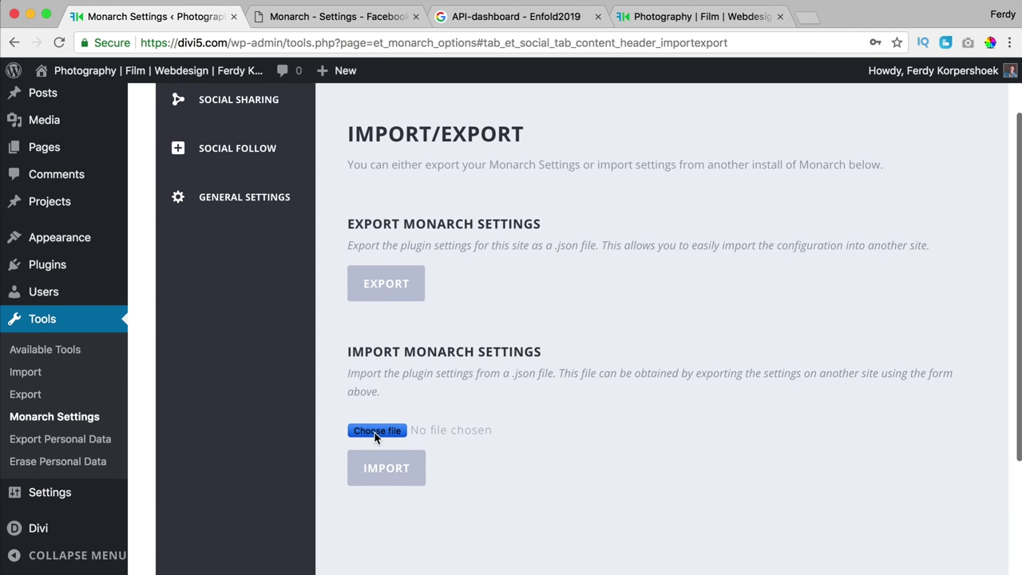
left_click(451, 95)
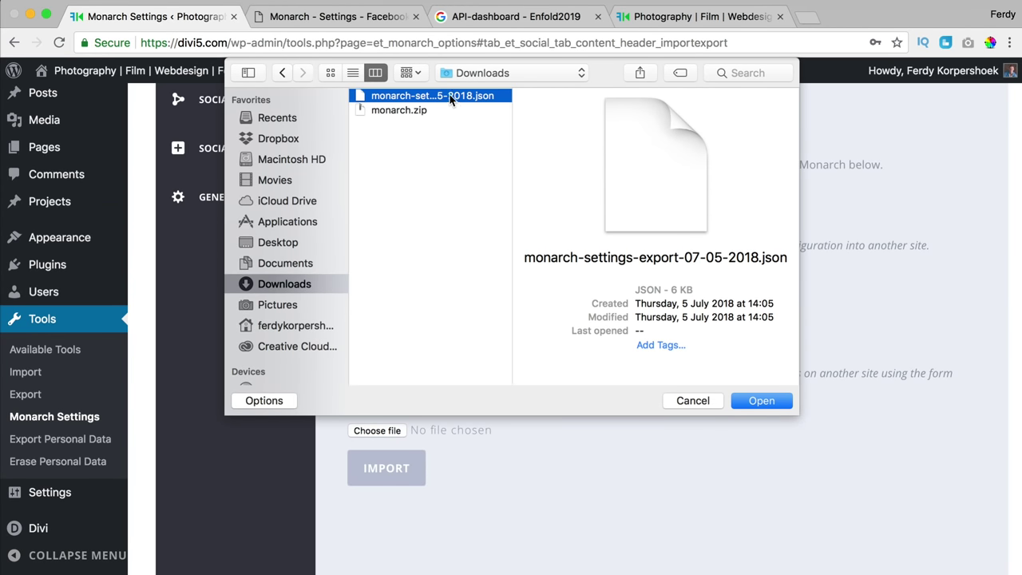
left_click(692, 400)
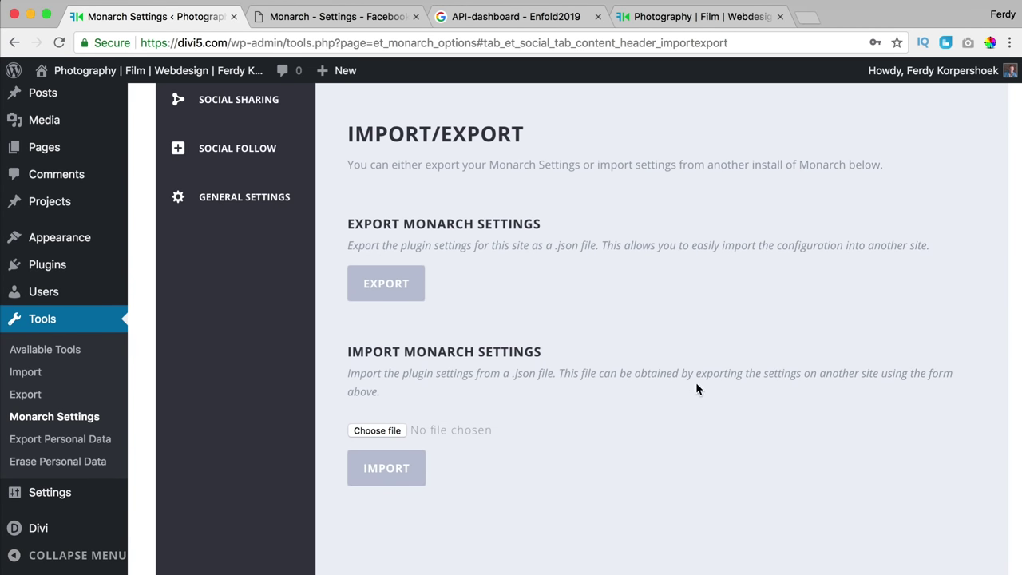
Examine Monarch's social sharing stats for the past 7 days, 30 days, 12 months, and all time.
scroll(698, 368, "up", 3)
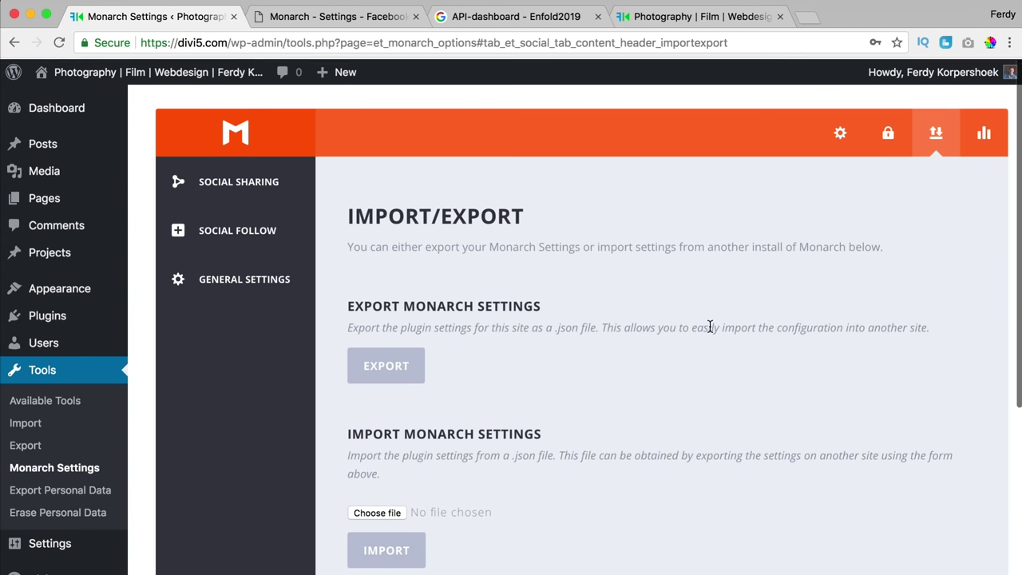
left_click(982, 136)
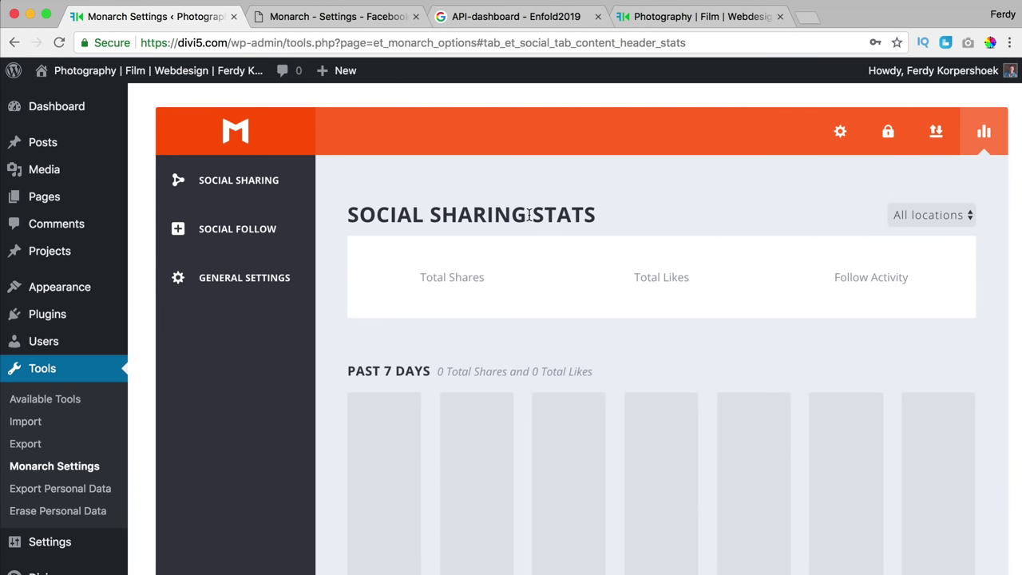
scroll(696, 214, "down", 5)
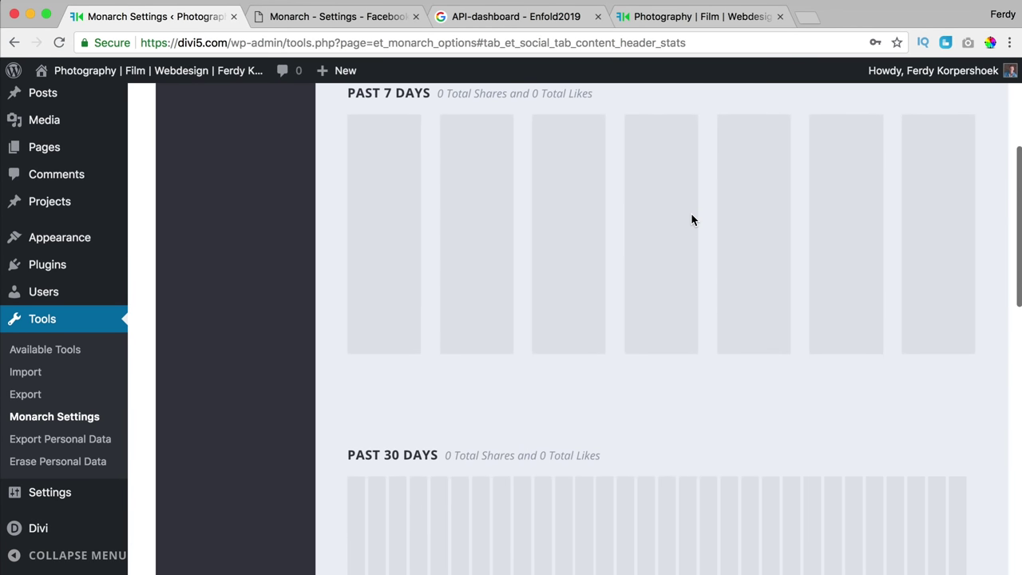
scroll(479, 184, "up", 1)
scroll(463, 182, "down", 3)
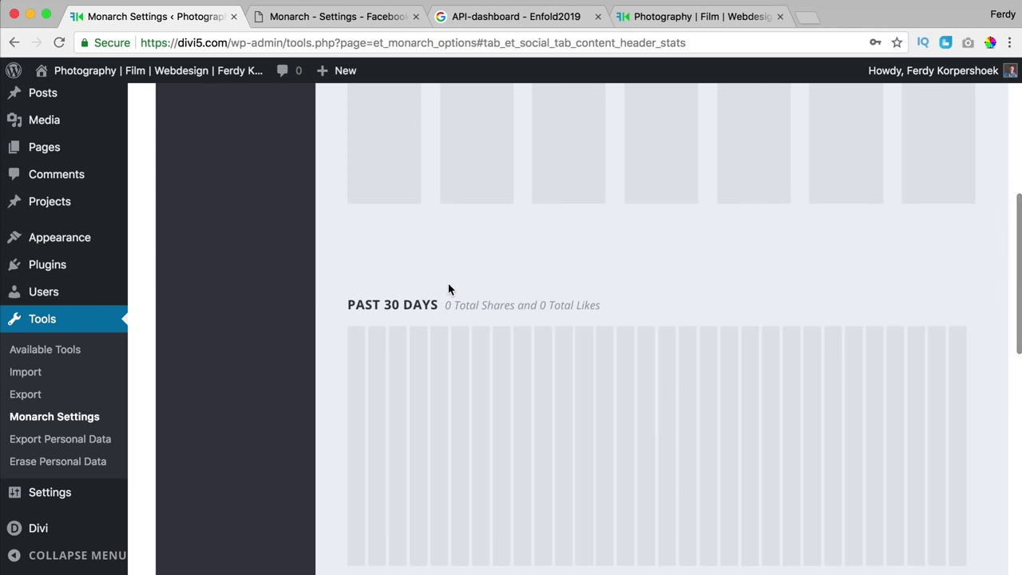
scroll(450, 287, "down", 8)
scroll(502, 244, "down", 4)
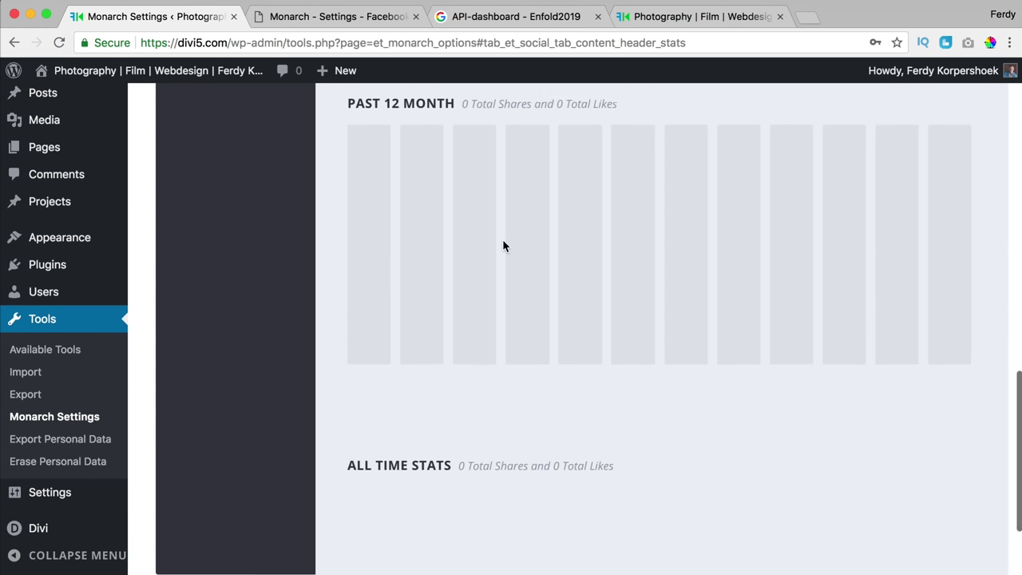
left_click_drag(347, 321, 447, 317)
left_click(447, 317)
scroll(622, 299, "up", 15)
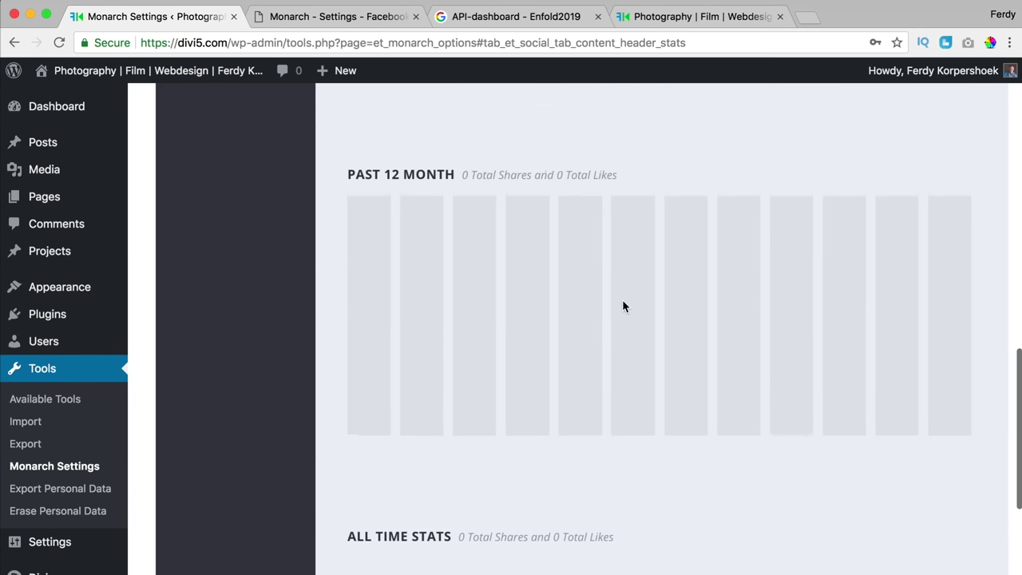